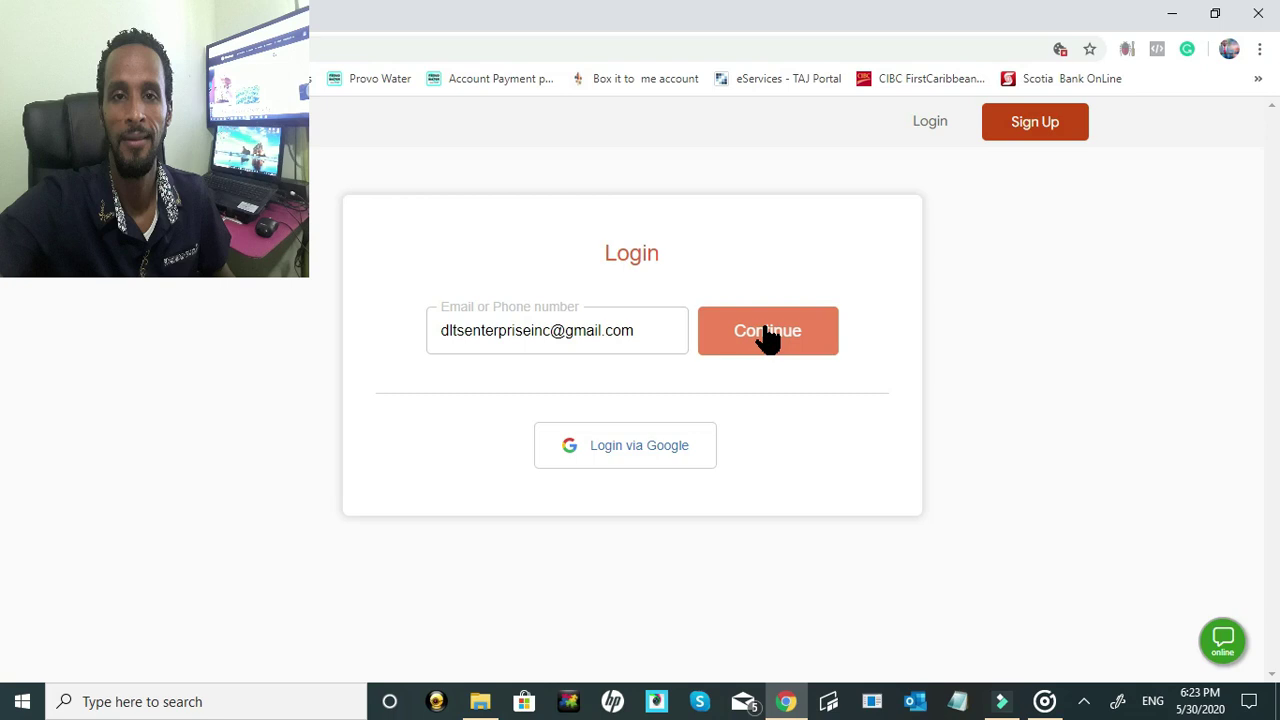
Submit the entered account e-mail on the Udimi login form to request a login code
{"action": "left_click", "coordinate": [765, 325]}
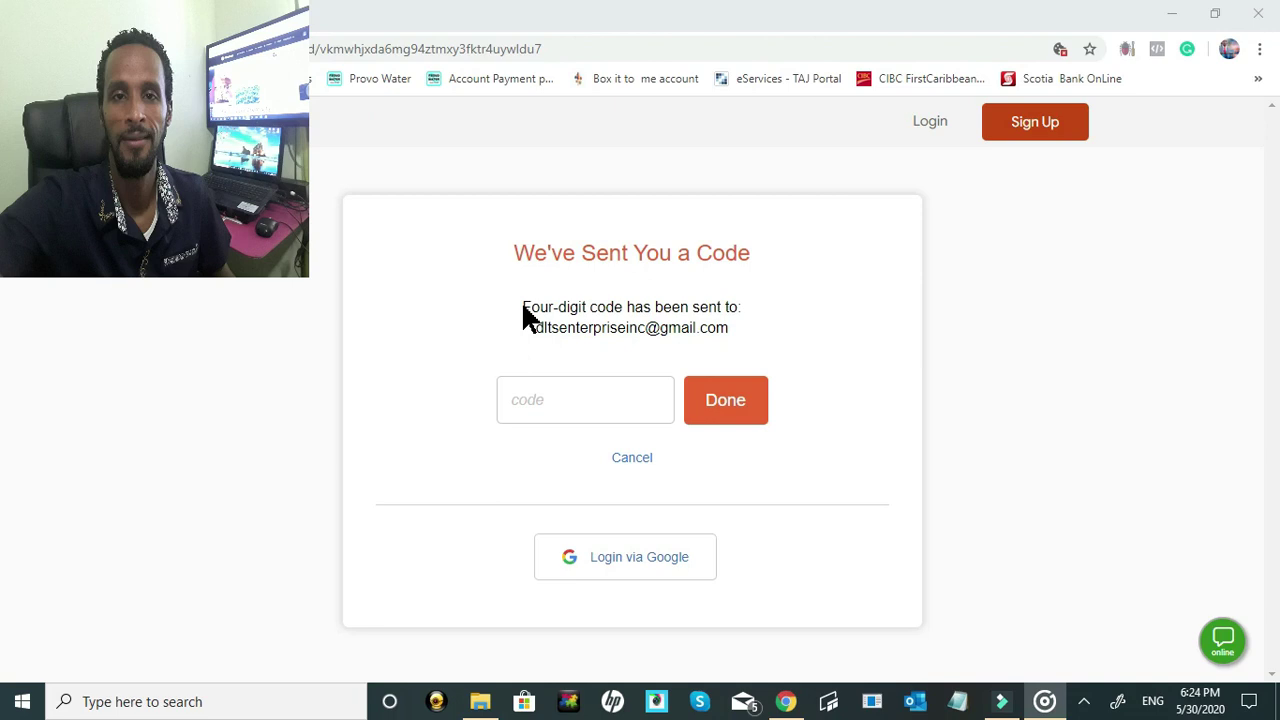
{"action": "left_click", "coordinate": [1085, 700]}
{"action": "right_click", "coordinate": [1065, 663]}
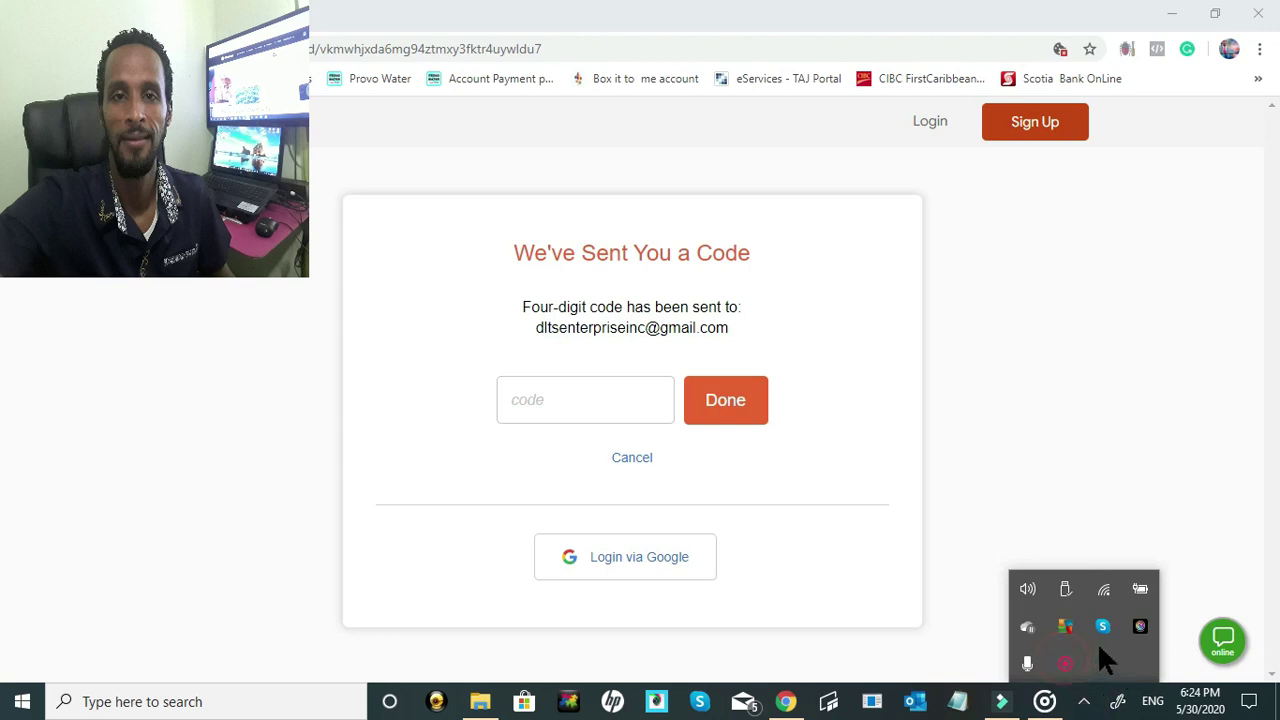
{"action": "left_click", "coordinate": [1110, 672]}
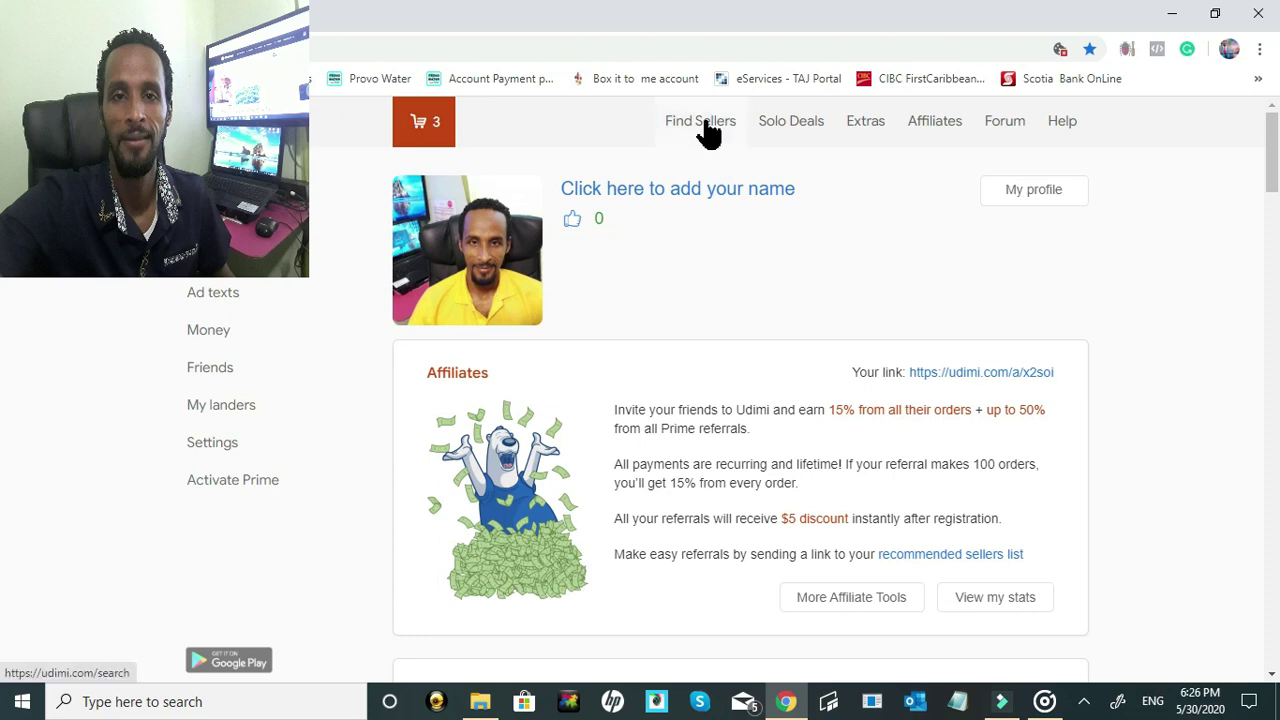
Open the seller search and examine the listed sellers' descriptions, click prices, sales percentages and ratings
{"action": "left_click", "coordinate": [705, 120]}
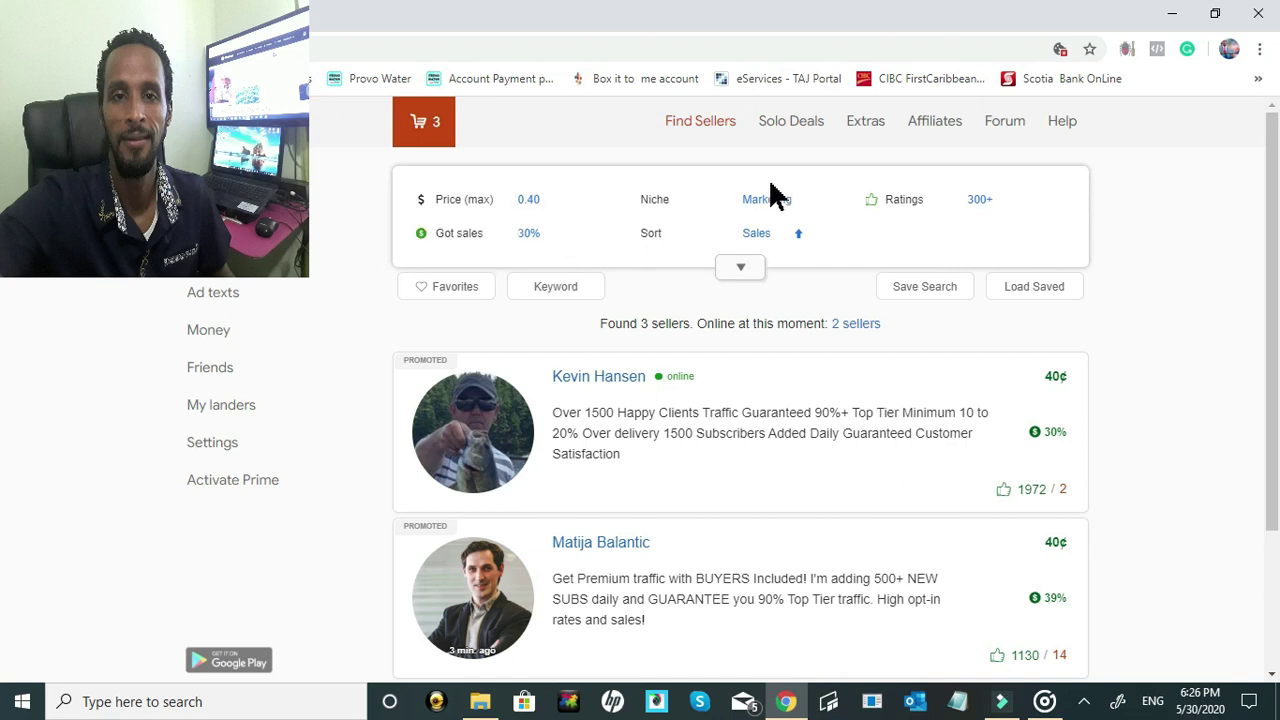
{"action": "scroll", "coordinate": [731, 400], "scroll_direction": "down", "scroll_amount": 2}
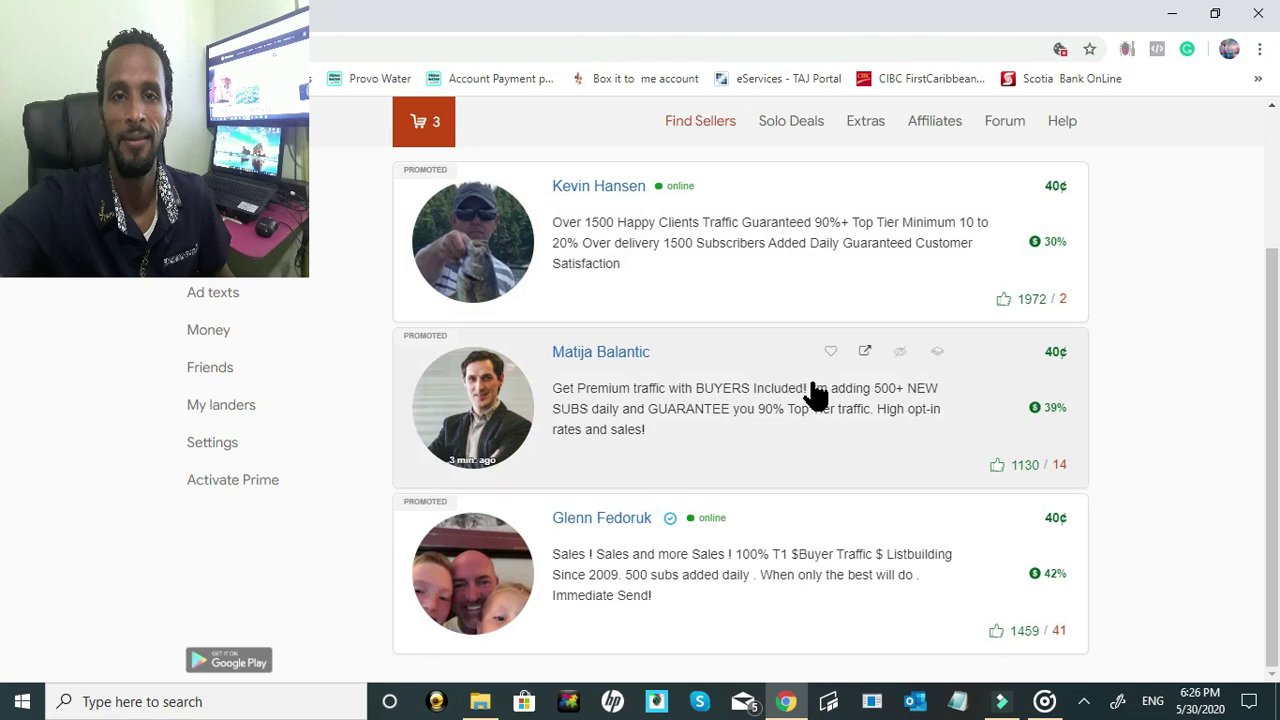
{"action": "scroll", "coordinate": [810, 393], "scroll_direction": "up", "scroll_amount": 2}
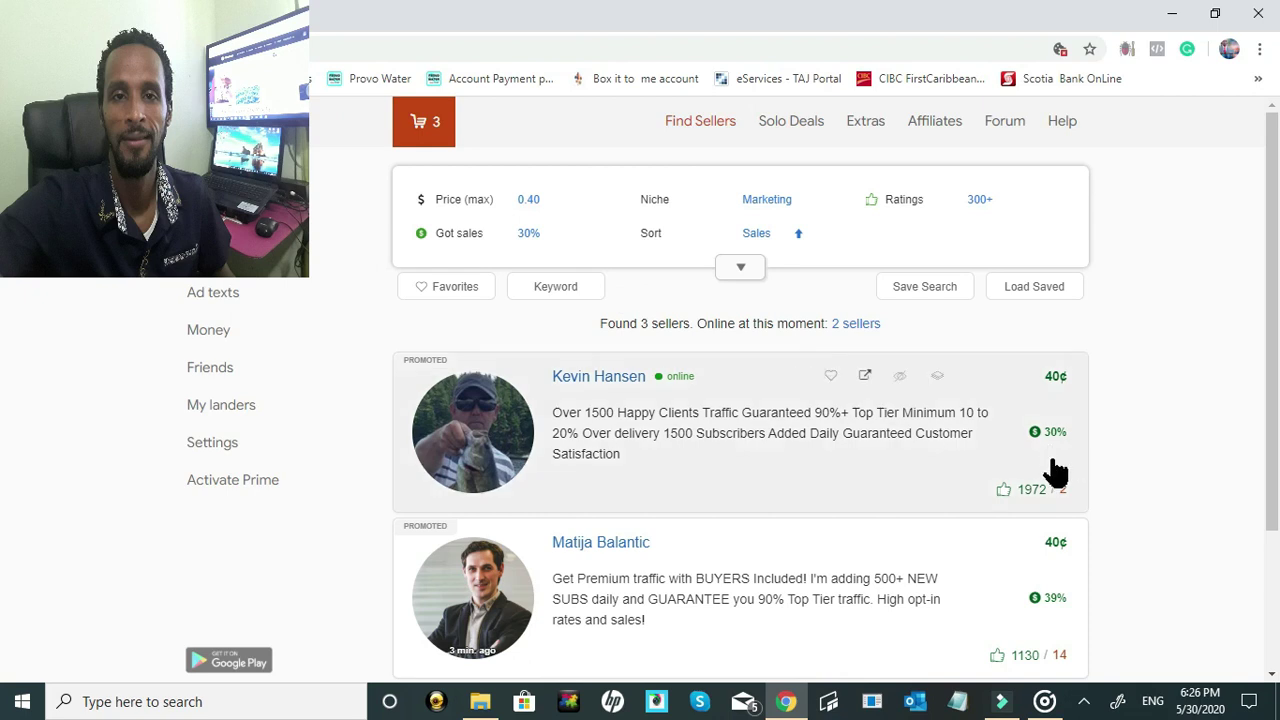
{"action": "scroll", "coordinate": [1051, 474], "scroll_direction": "down", "scroll_amount": 2}
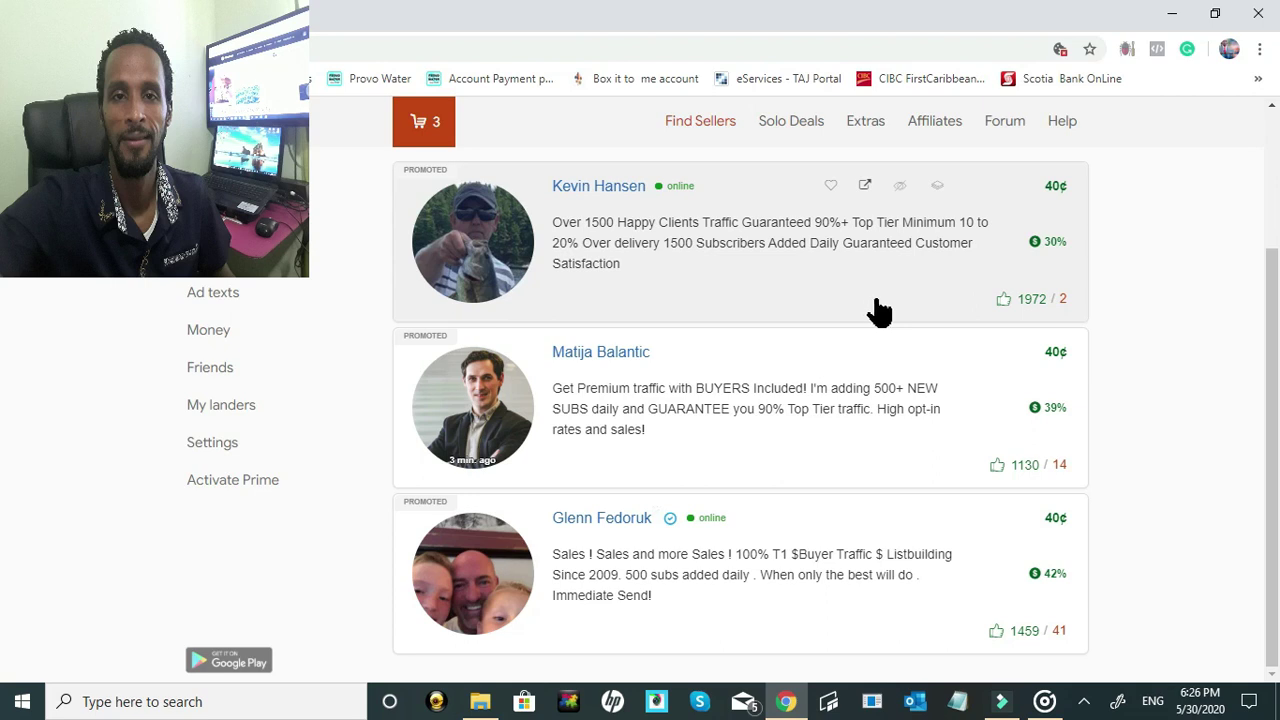
{"action": "scroll", "coordinate": [880, 317], "scroll_direction": "up", "scroll_amount": 3}
{"action": "scroll", "coordinate": [890, 325], "scroll_direction": "down", "scroll_amount": 3}
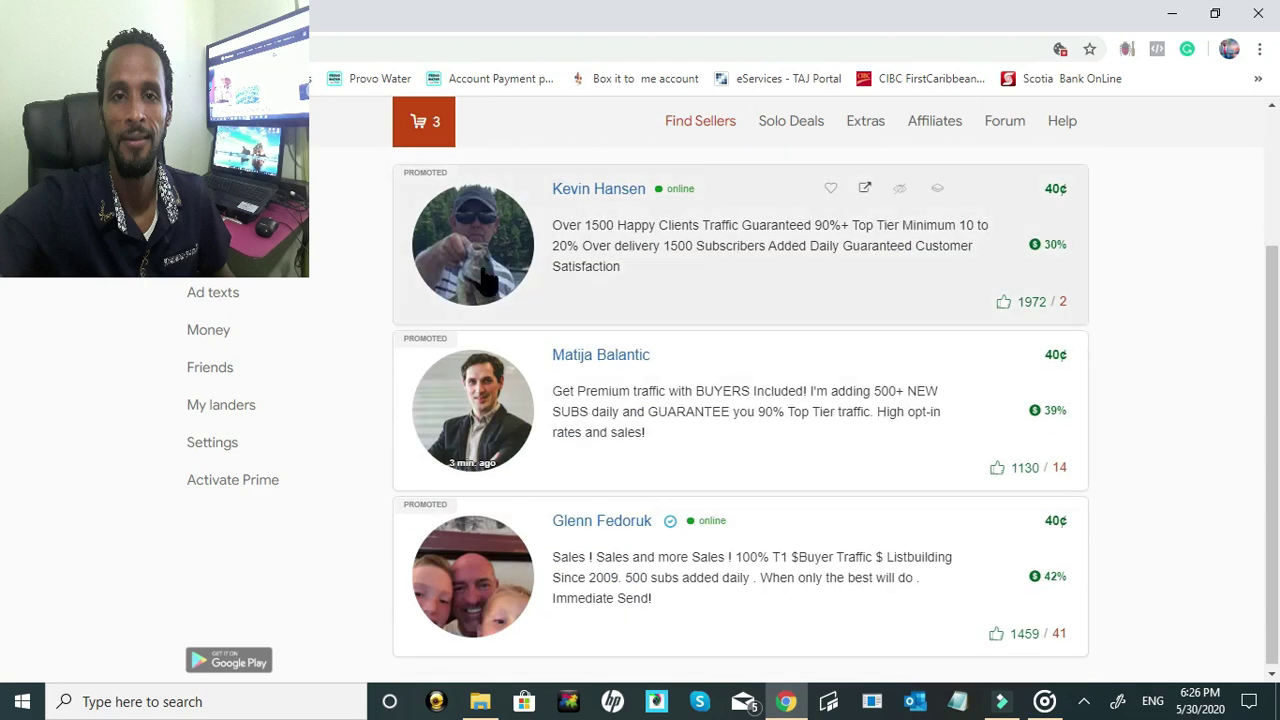
{"action": "scroll", "coordinate": [712, 330], "scroll_direction": "up", "scroll_amount": 1}
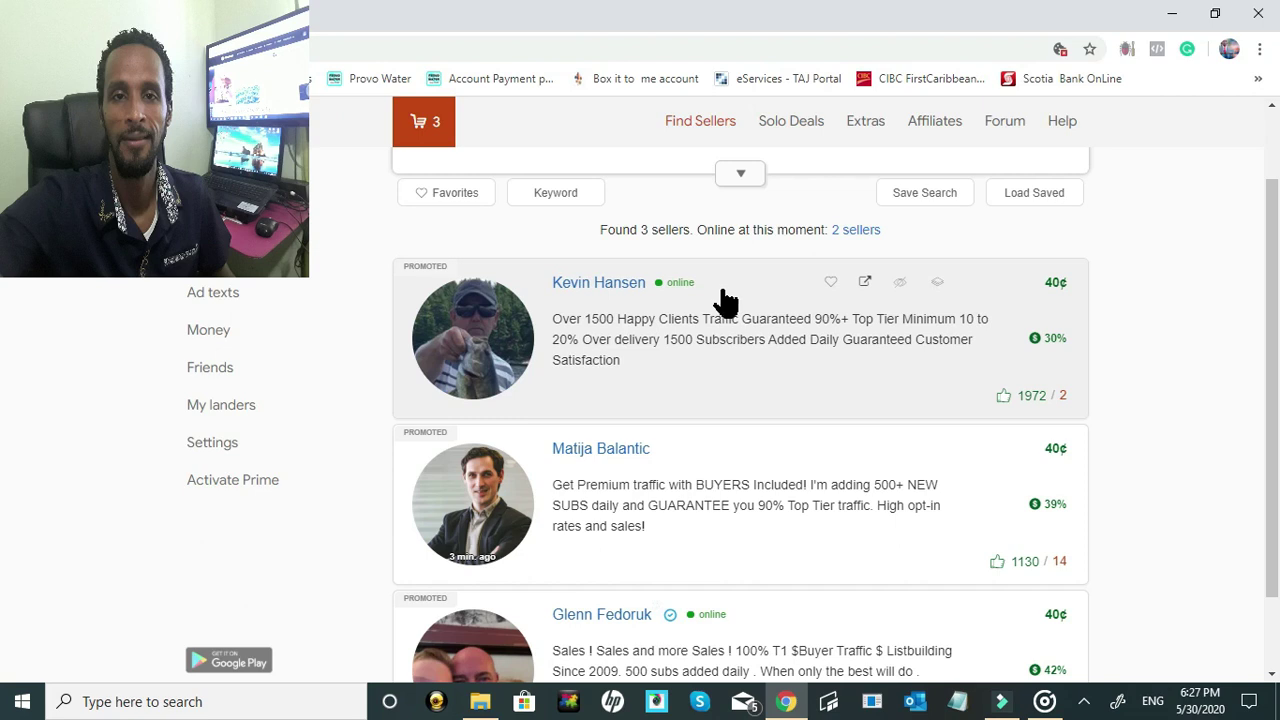
{"action": "scroll", "coordinate": [528, 372], "scroll_direction": "up", "scroll_amount": 1}
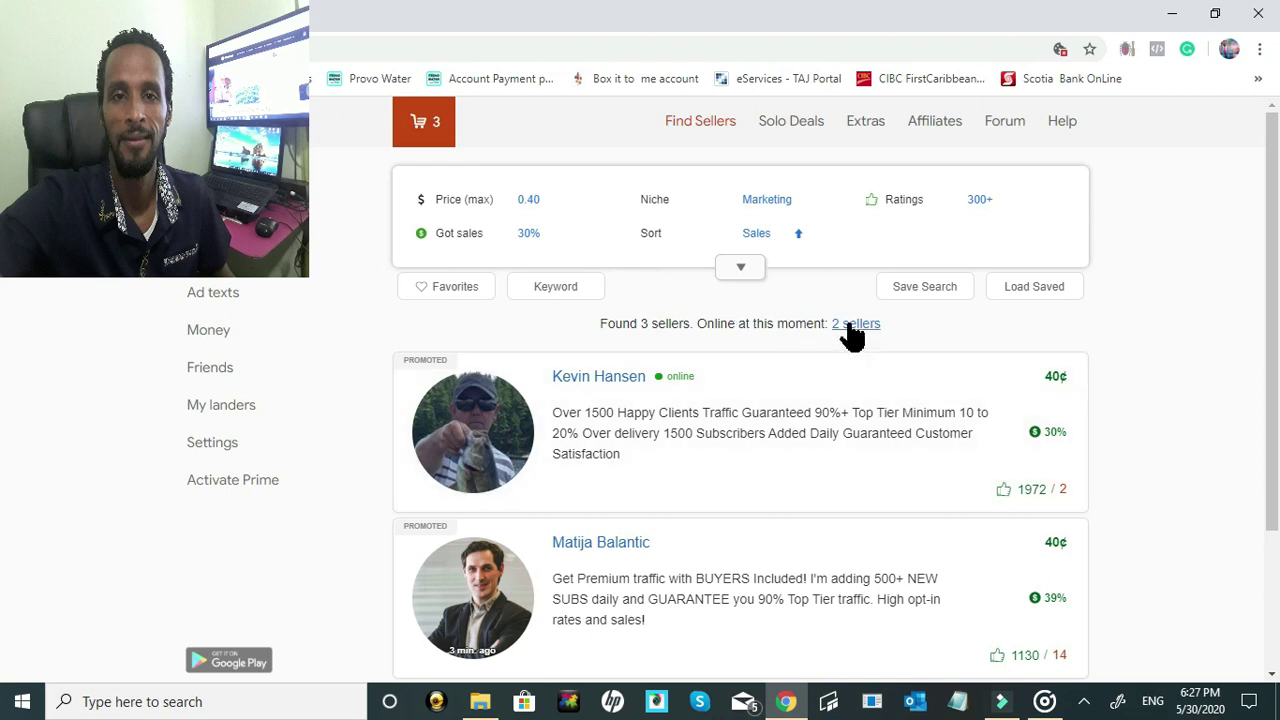
{"action": "scroll", "coordinate": [820, 378], "scroll_direction": "down", "scroll_amount": 1}
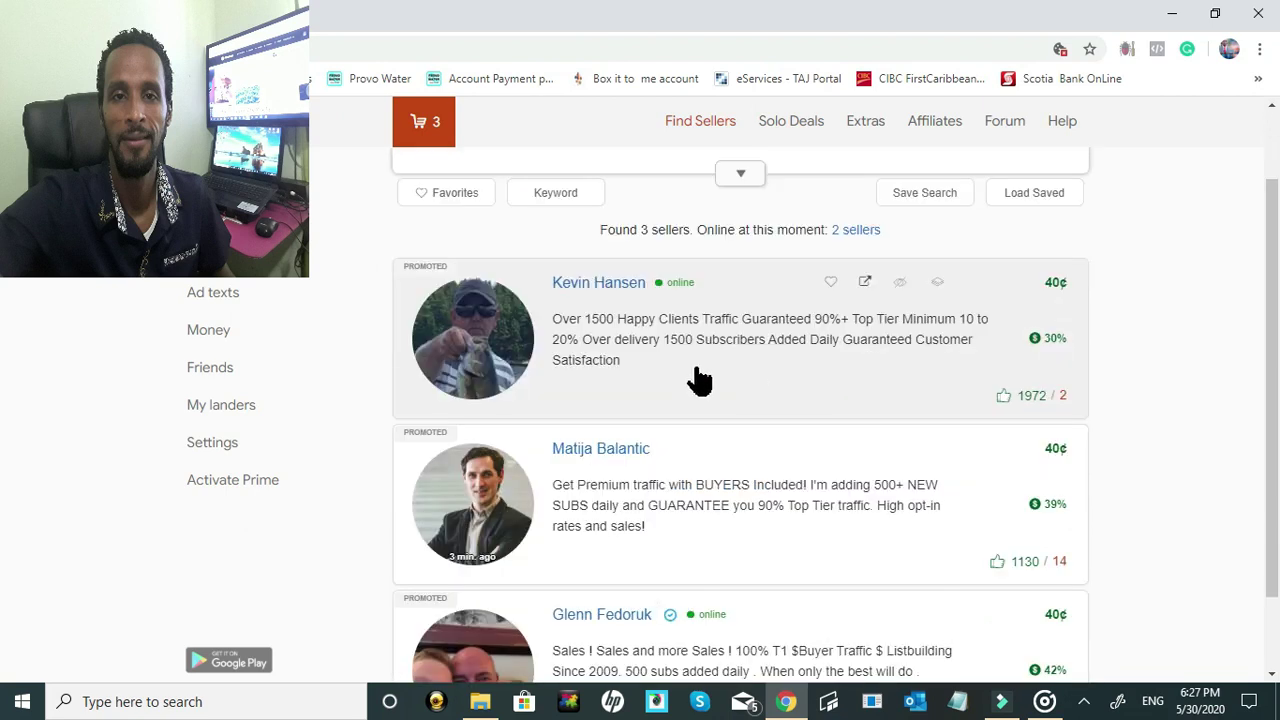
{"action": "scroll", "coordinate": [680, 390], "scroll_direction": "down", "scroll_amount": 1}
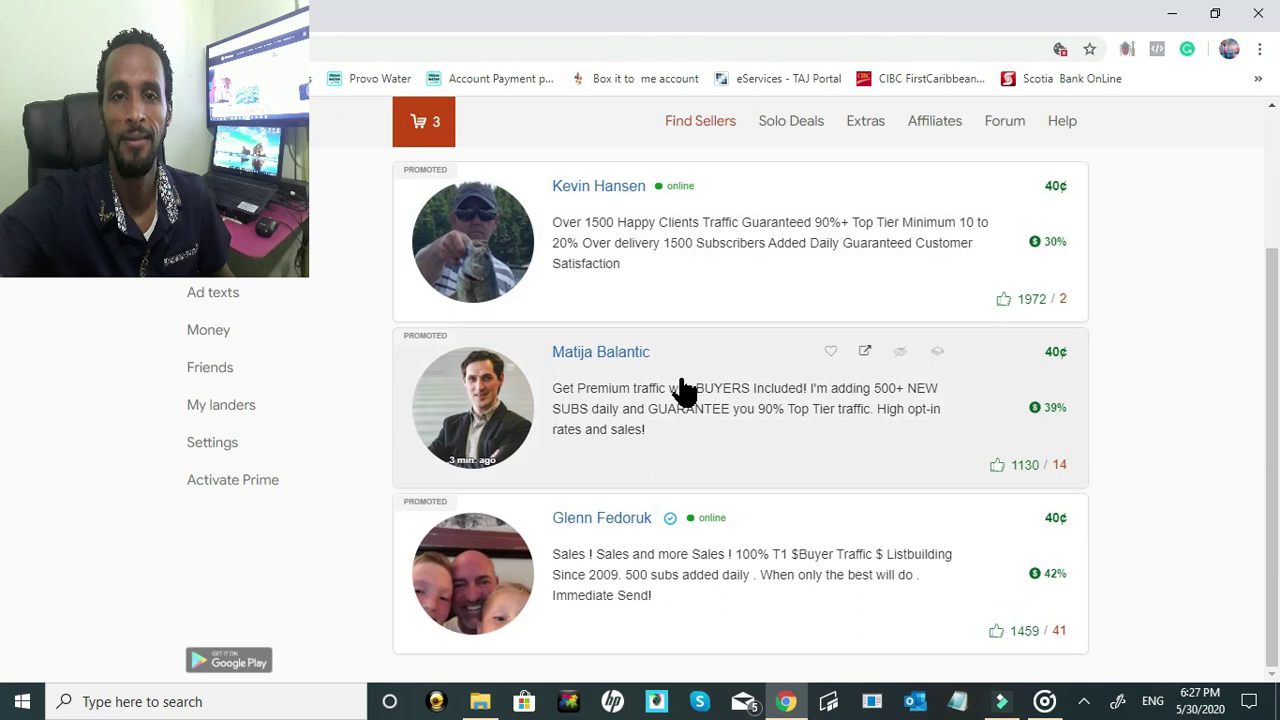
{"action": "scroll", "coordinate": [684, 390], "scroll_direction": "up", "scroll_amount": 2}
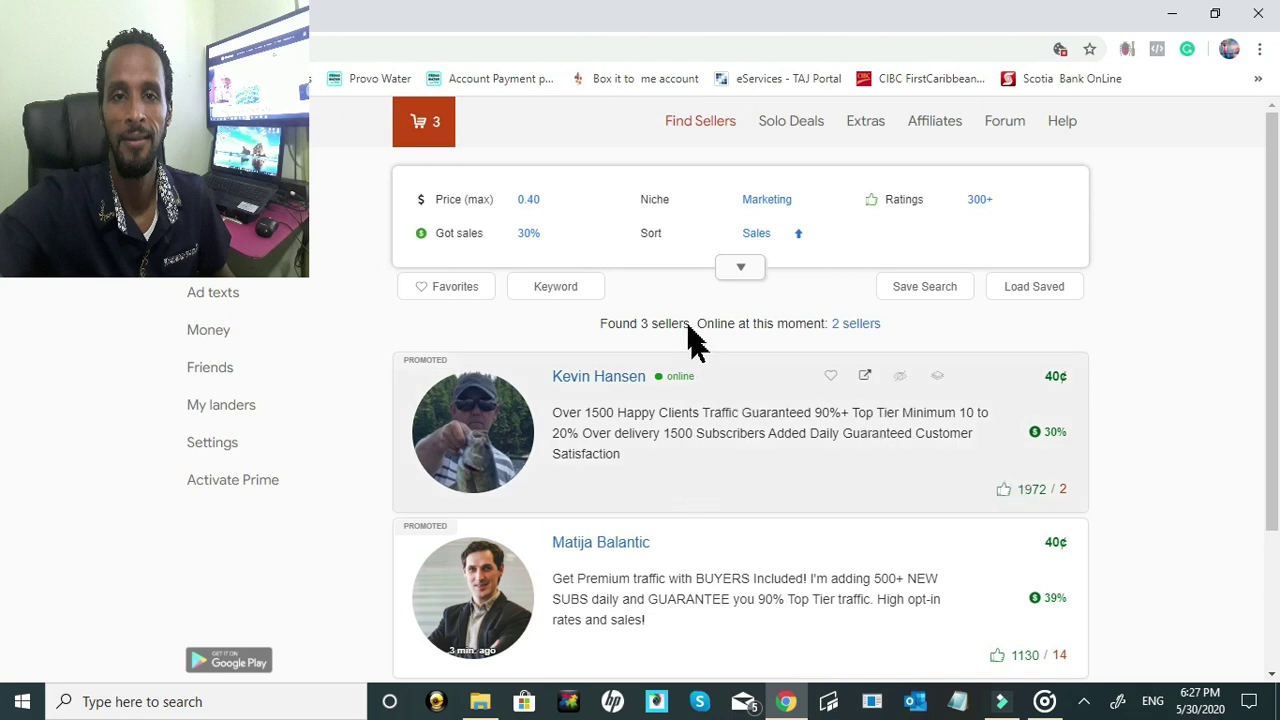
Review the available choices for the ratings, maximum price, got-sales and niche filters without changing them
{"action": "left_click", "coordinate": [988, 205]}
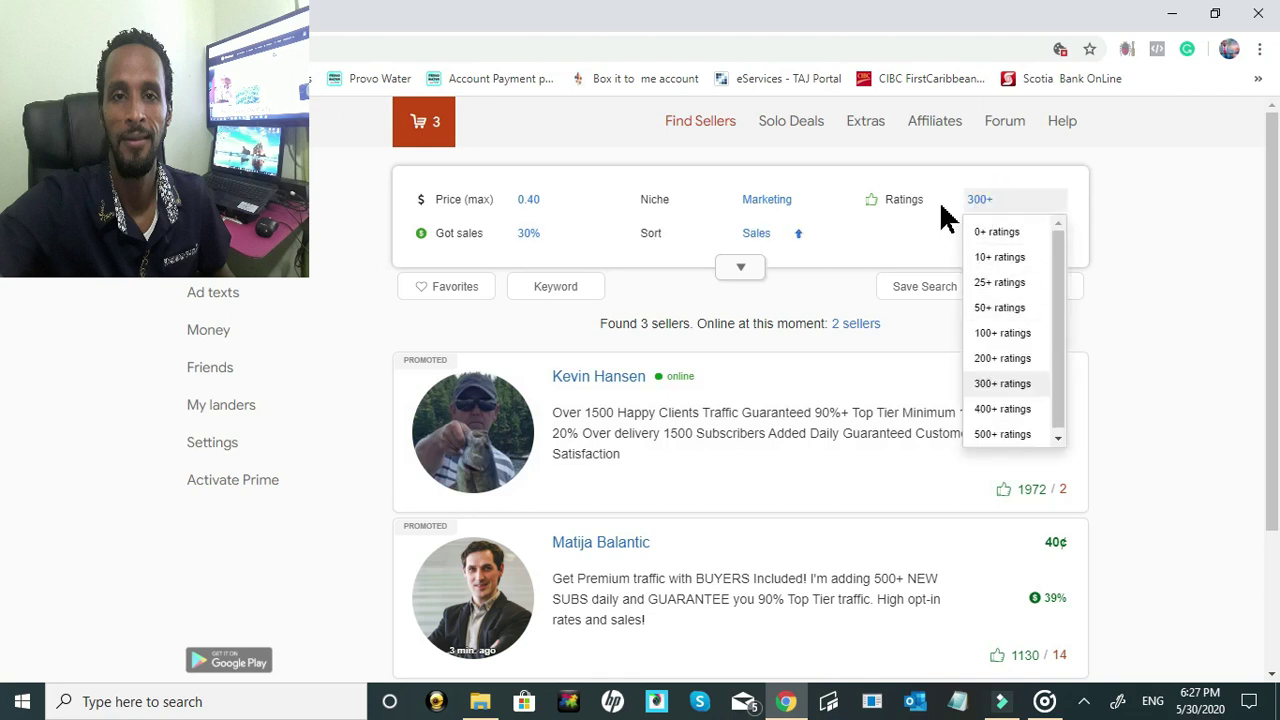
{"action": "left_click", "coordinate": [551, 204]}
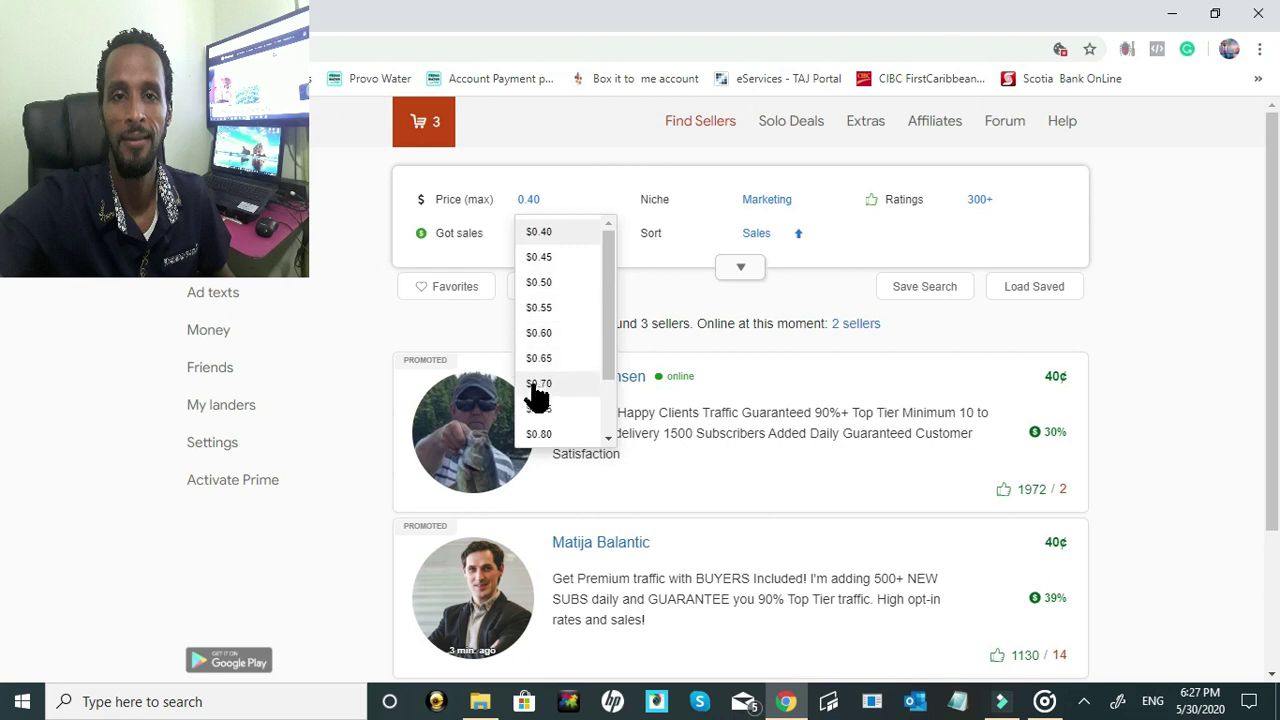
{"action": "left_click", "coordinate": [684, 233]}
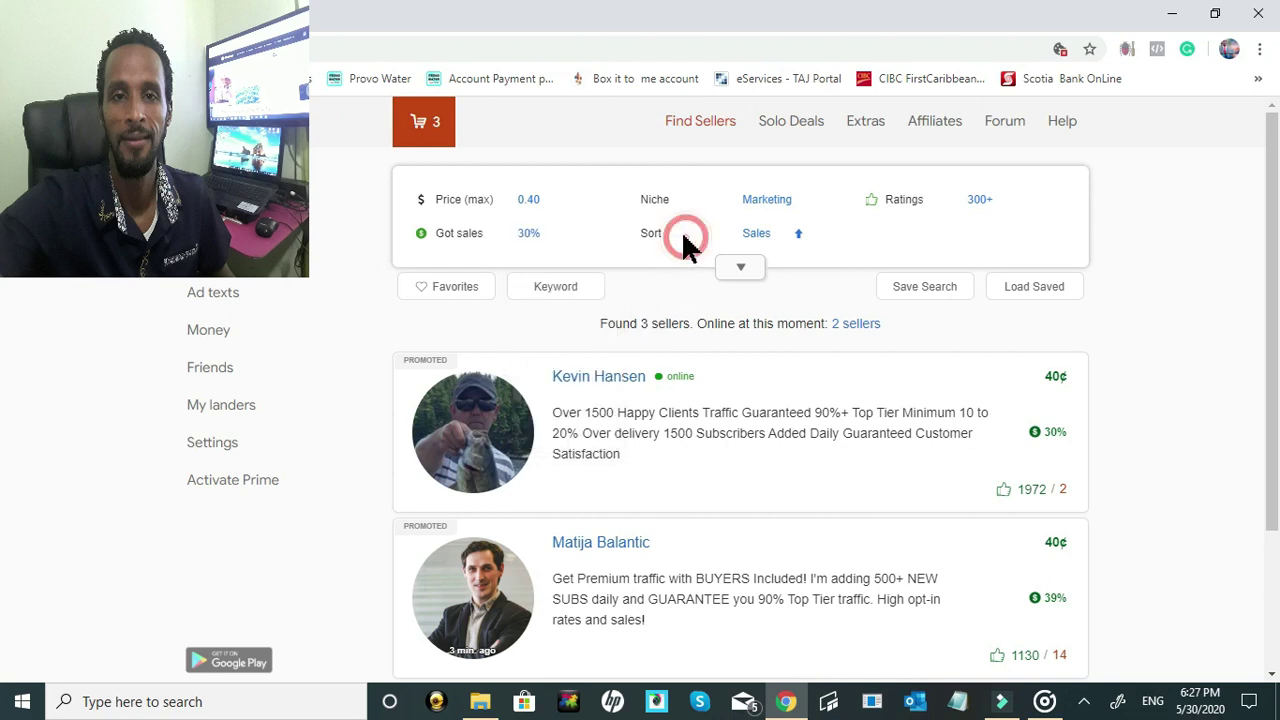
{"action": "left_click", "coordinate": [550, 238]}
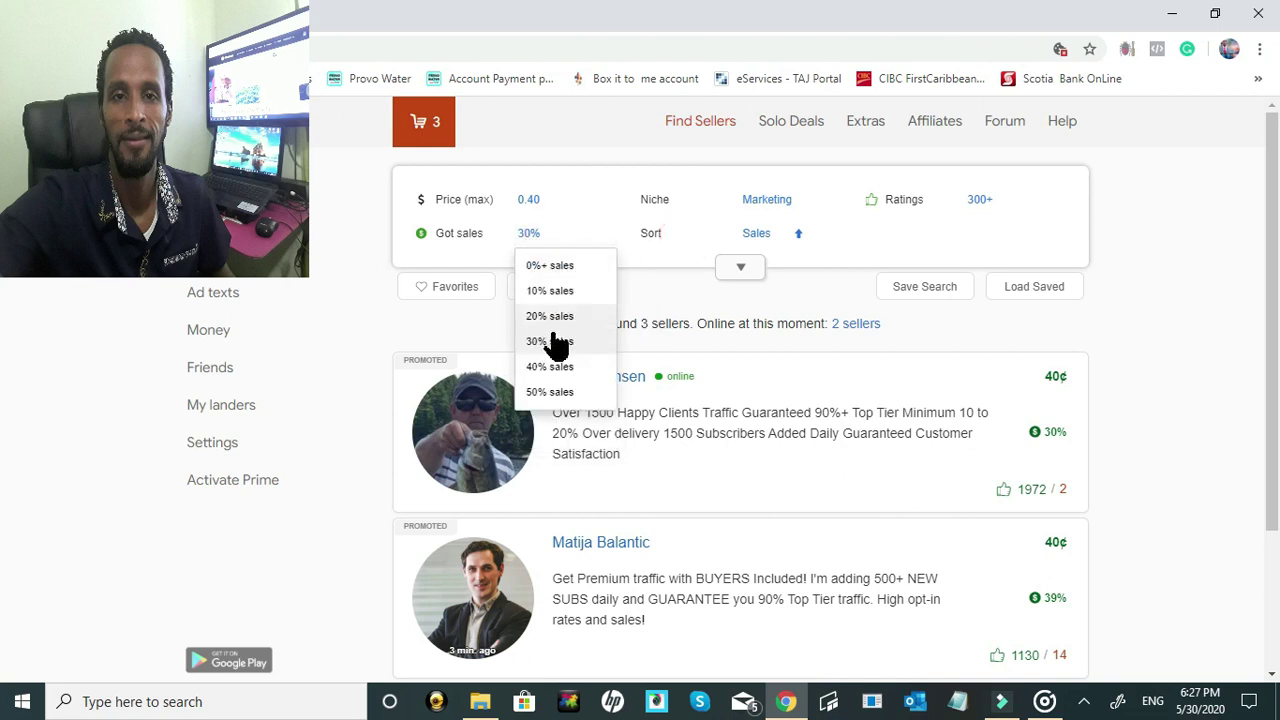
{"action": "left_click", "coordinate": [787, 208]}
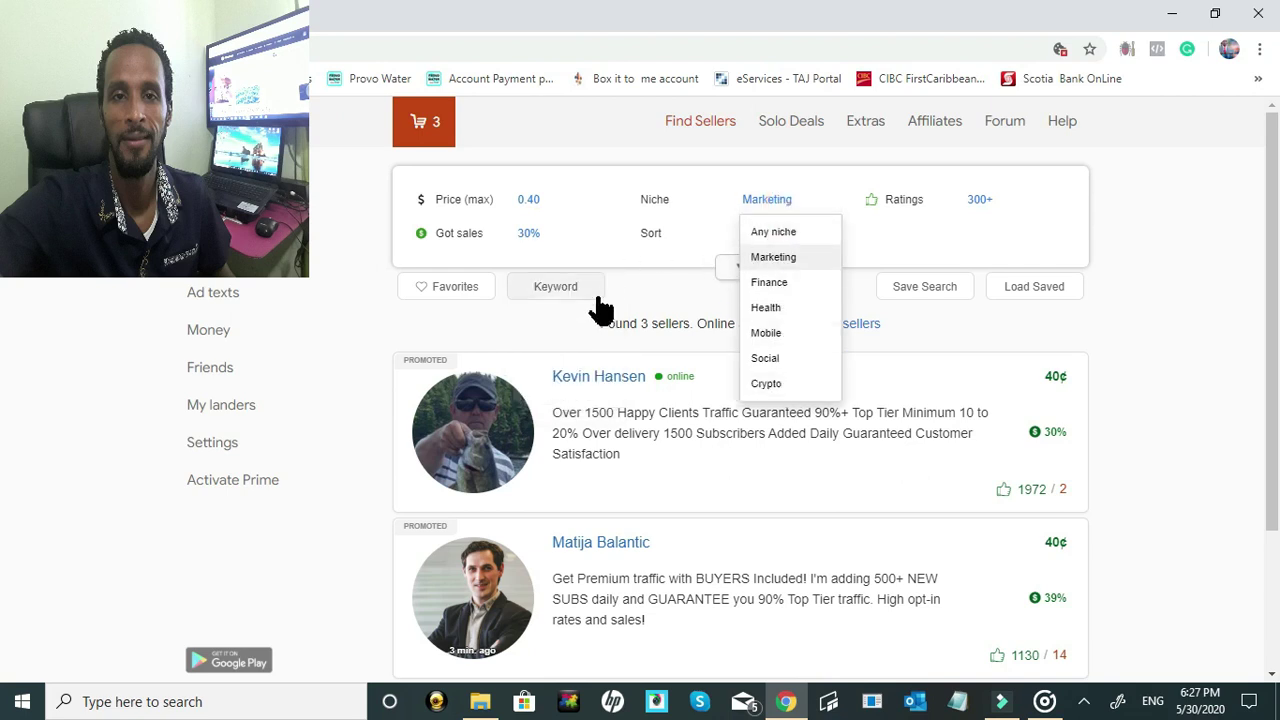
{"action": "left_click", "coordinate": [582, 325]}
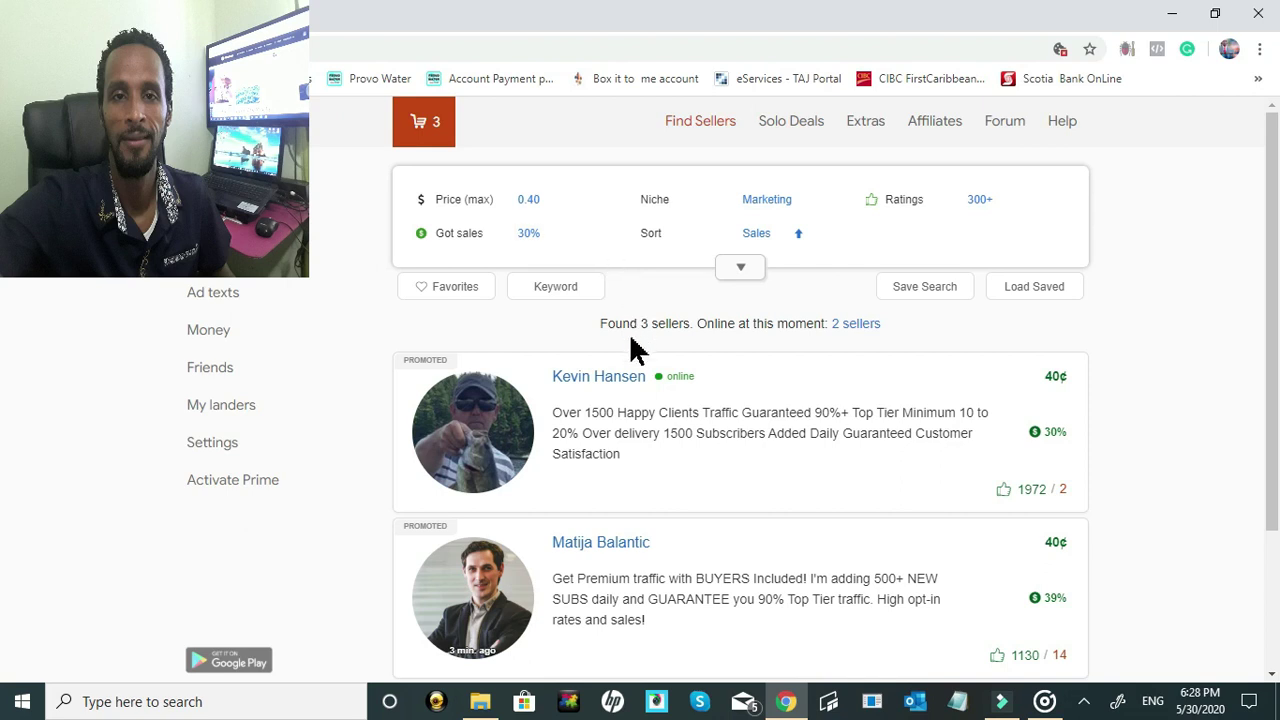
Compare the three sellers in the results and open the profile of the first one
{"action": "scroll", "coordinate": [640, 371], "scroll_direction": "down", "scroll_amount": 1}
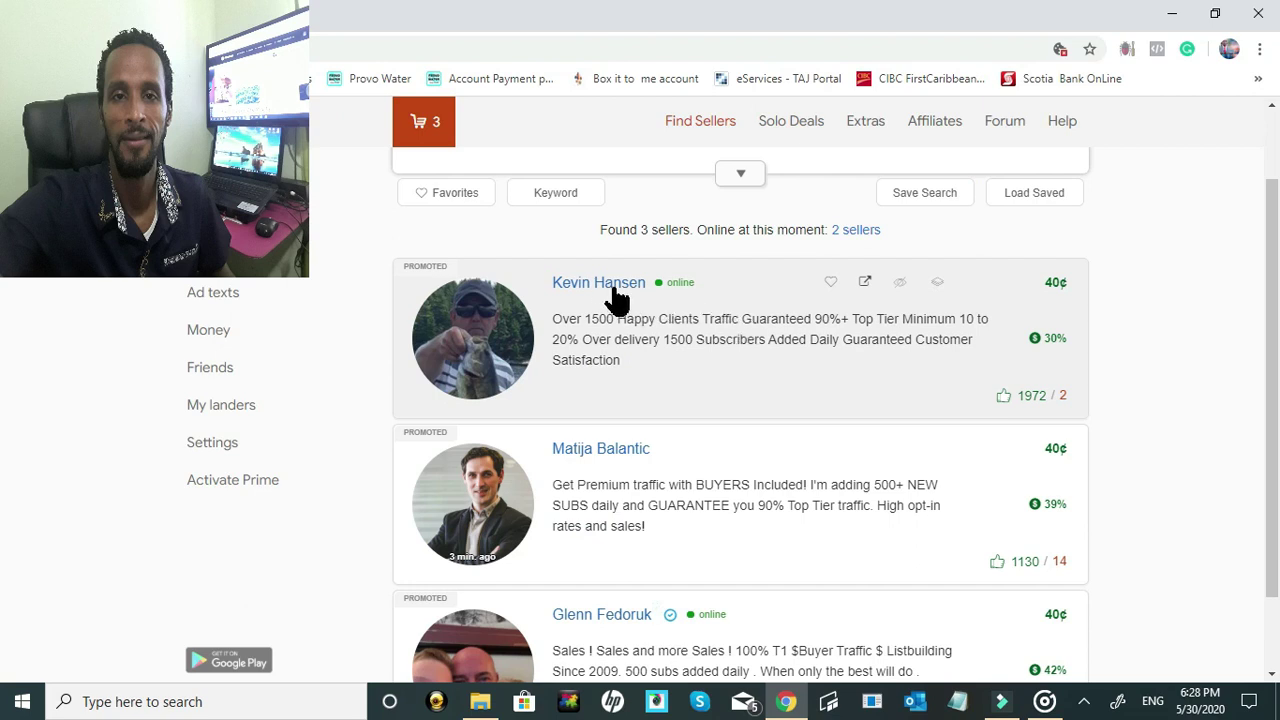
{"action": "scroll", "coordinate": [535, 432], "scroll_direction": "down", "scroll_amount": 1}
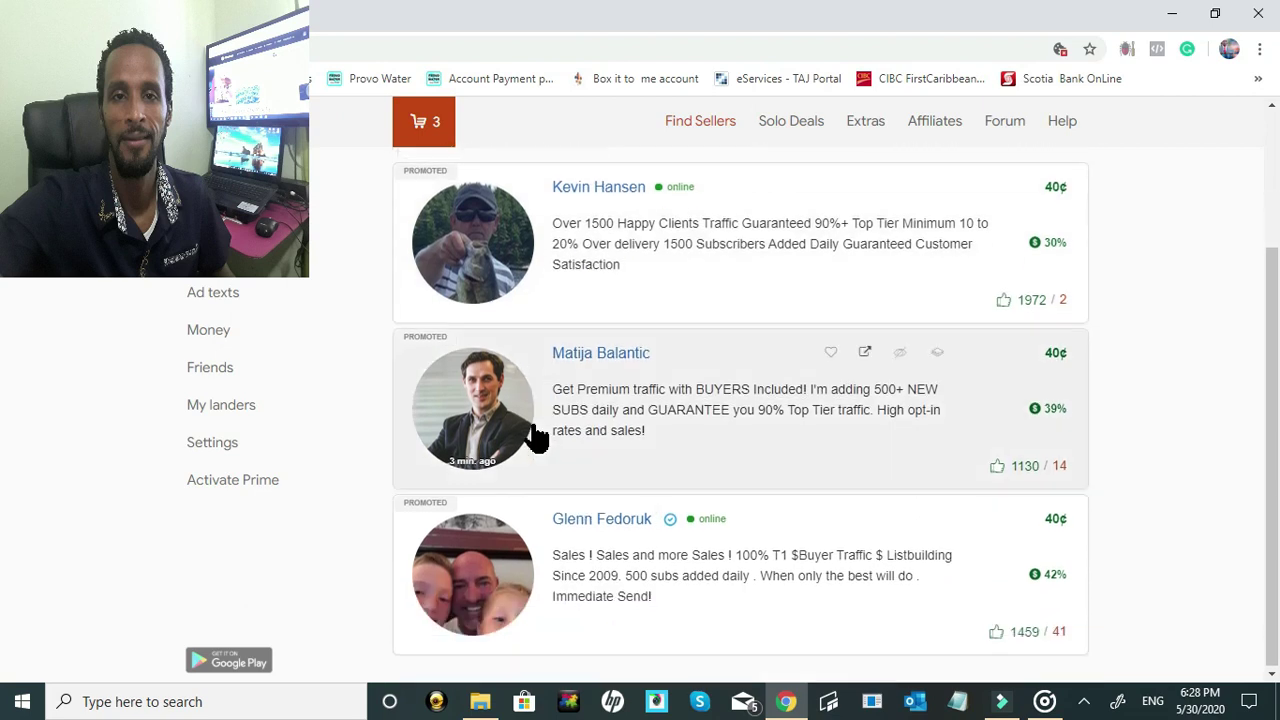
{"action": "scroll", "coordinate": [536, 430], "scroll_direction": "up", "scroll_amount": 2}
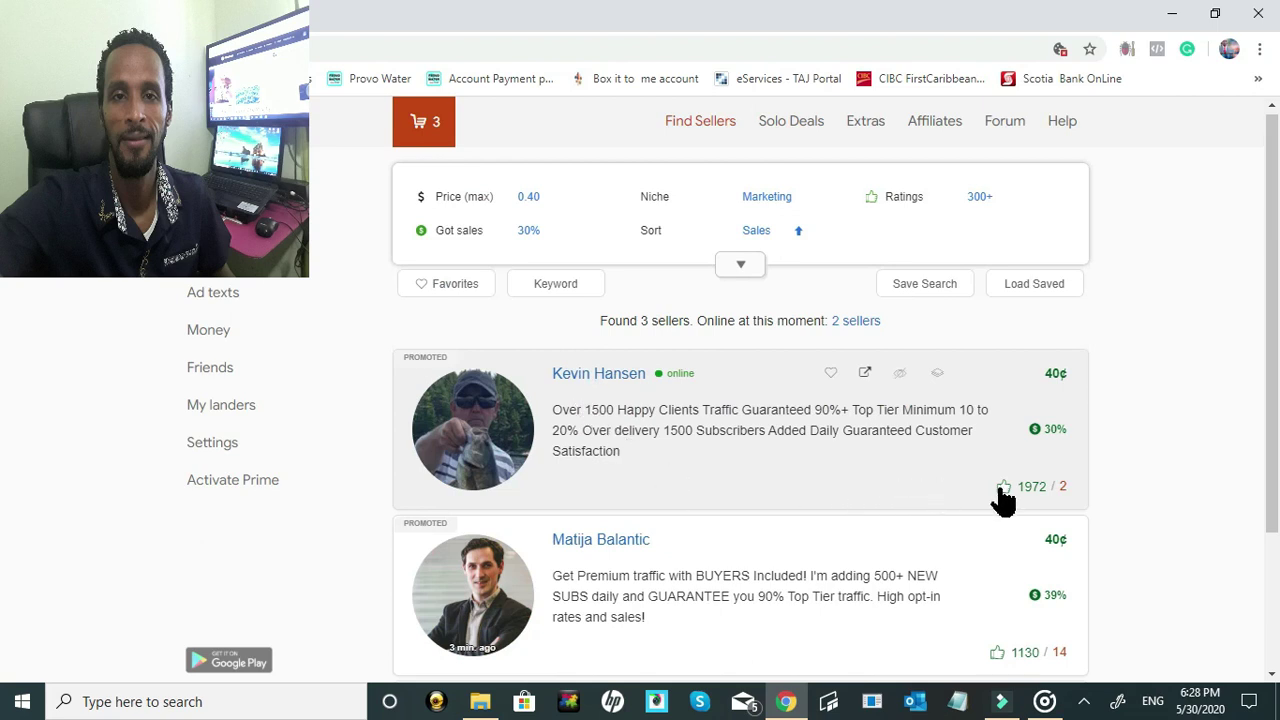
{"action": "scroll", "coordinate": [1044, 520], "scroll_direction": "down", "scroll_amount": 2}
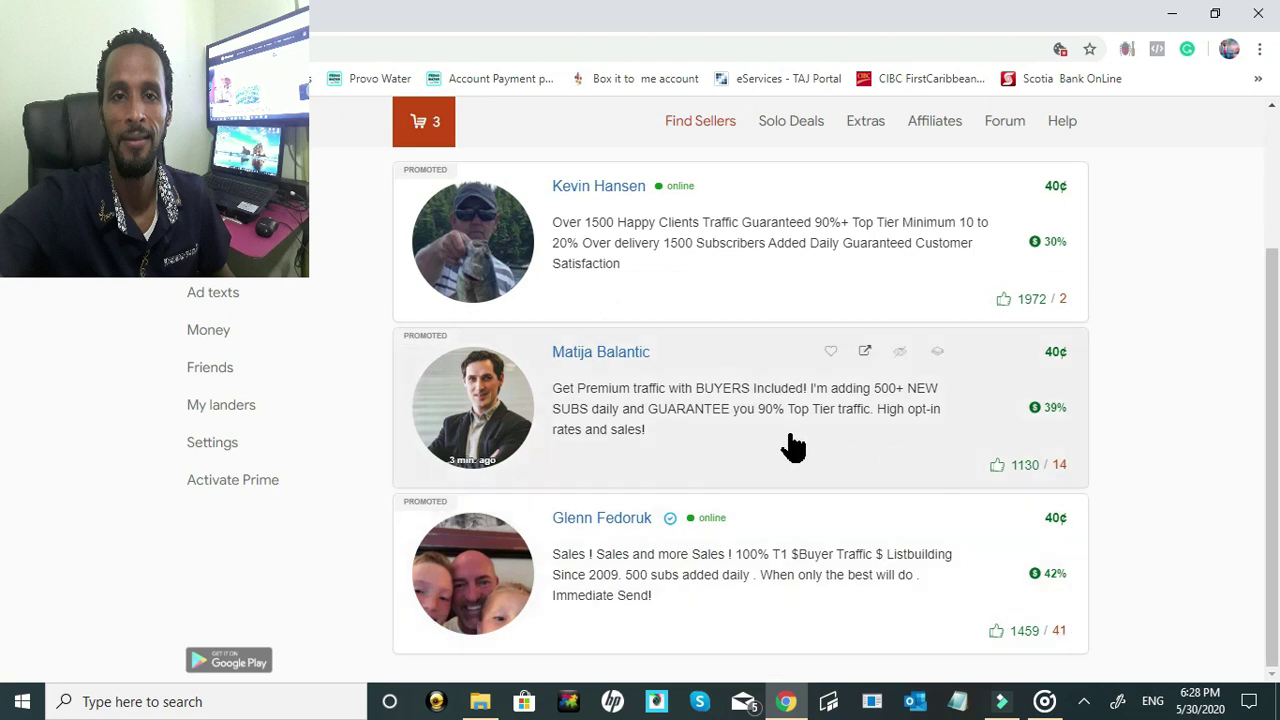
{"action": "scroll", "coordinate": [791, 446], "scroll_direction": "up", "scroll_amount": 2}
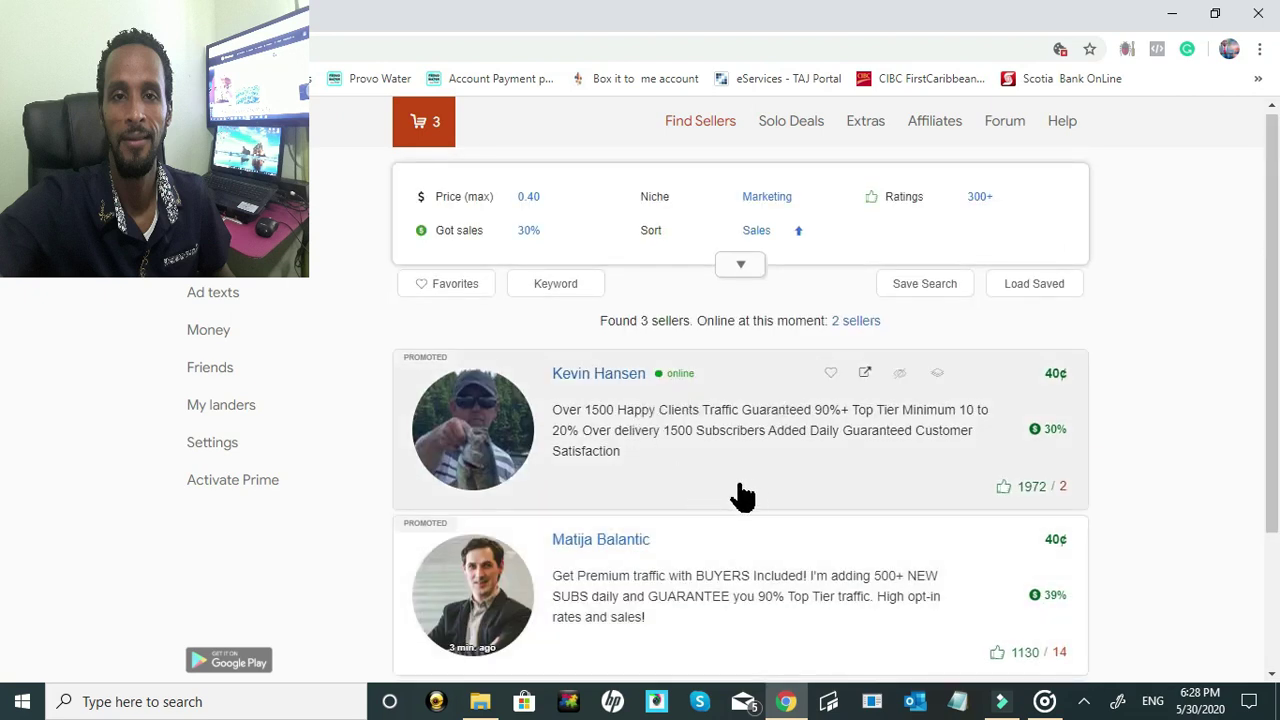
{"action": "scroll", "coordinate": [740, 450], "scroll_direction": "down", "scroll_amount": 2}
{"action": "left_click", "coordinate": [672, 221]}
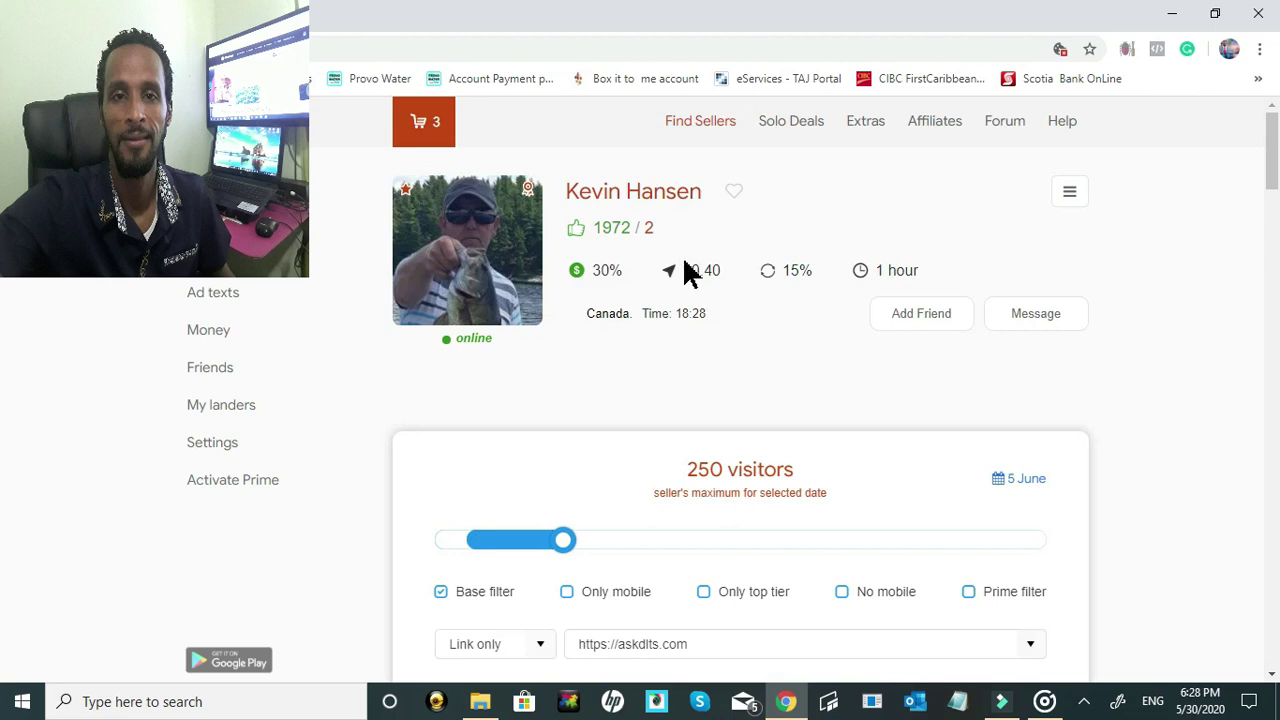
Look through the seller's profile from the order options and traffic geography to the end of the displayed buyer ratings
{"action": "scroll", "coordinate": [731, 366], "scroll_direction": "down", "scroll_amount": 5}
{"action": "scroll", "coordinate": [731, 366], "scroll_direction": "down", "scroll_amount": 15}
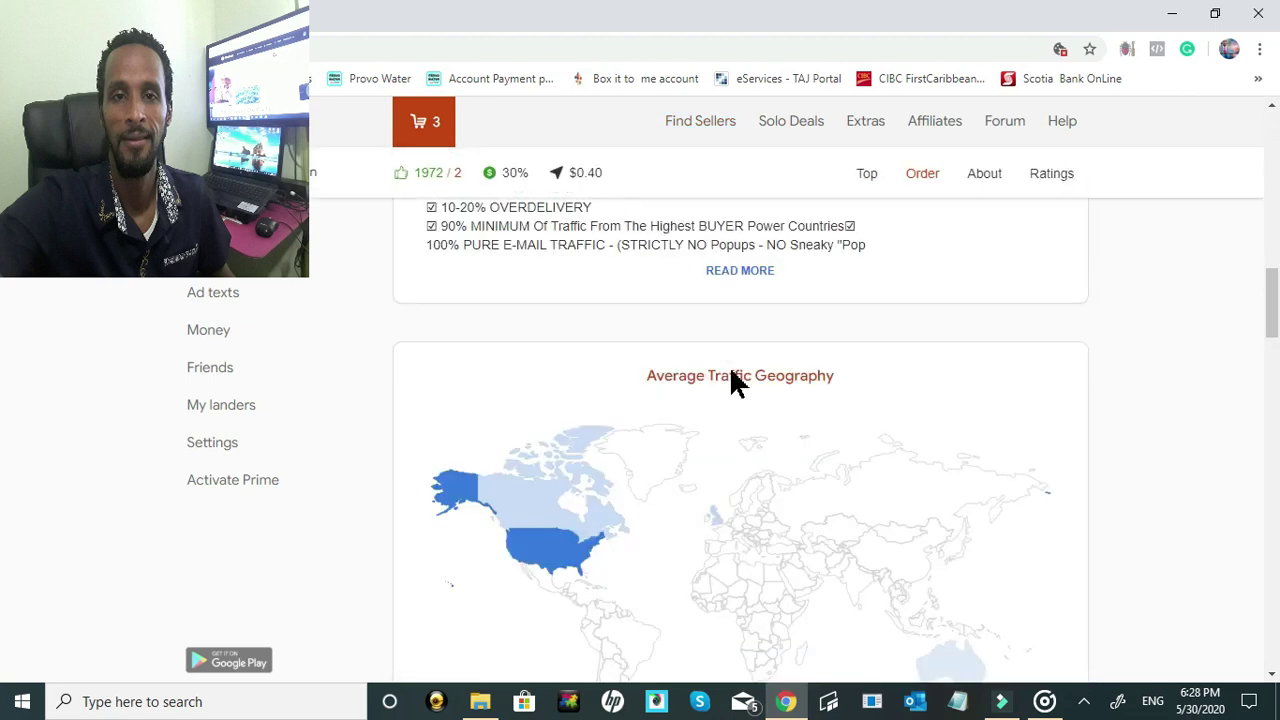
{"action": "scroll", "coordinate": [720, 375], "scroll_direction": "down", "scroll_amount": 1}
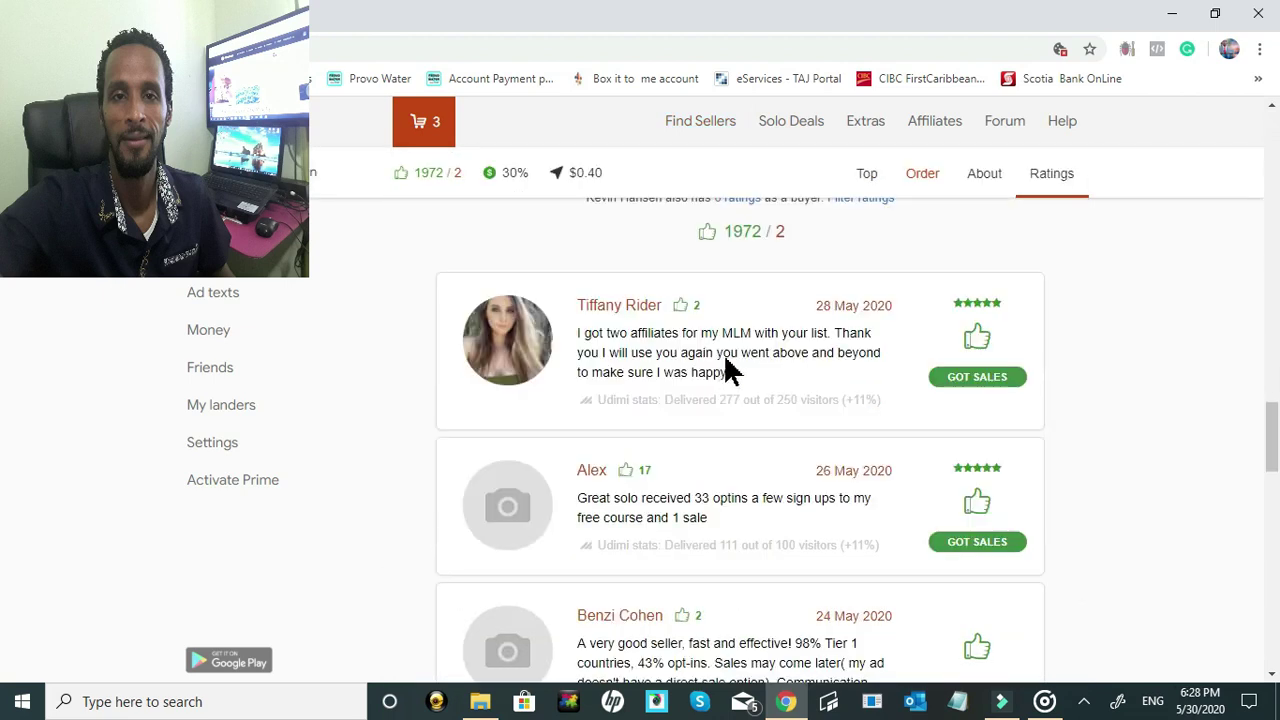
{"action": "scroll", "coordinate": [740, 400], "scroll_direction": "down", "scroll_amount": 2}
{"action": "scroll", "coordinate": [714, 491], "scroll_direction": "down", "scroll_amount": 3}
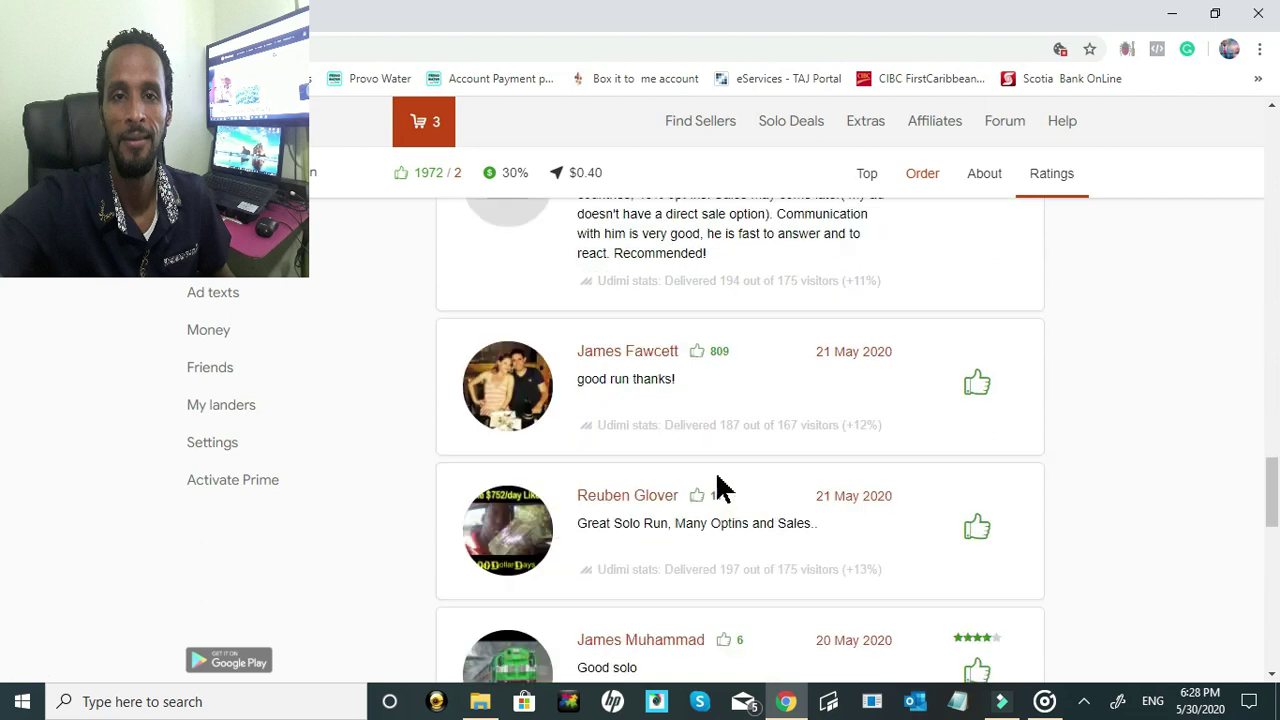
{"action": "scroll", "coordinate": [757, 480], "scroll_direction": "down", "scroll_amount": 2}
{"action": "scroll", "coordinate": [755, 483], "scroll_direction": "down", "scroll_amount": 5}
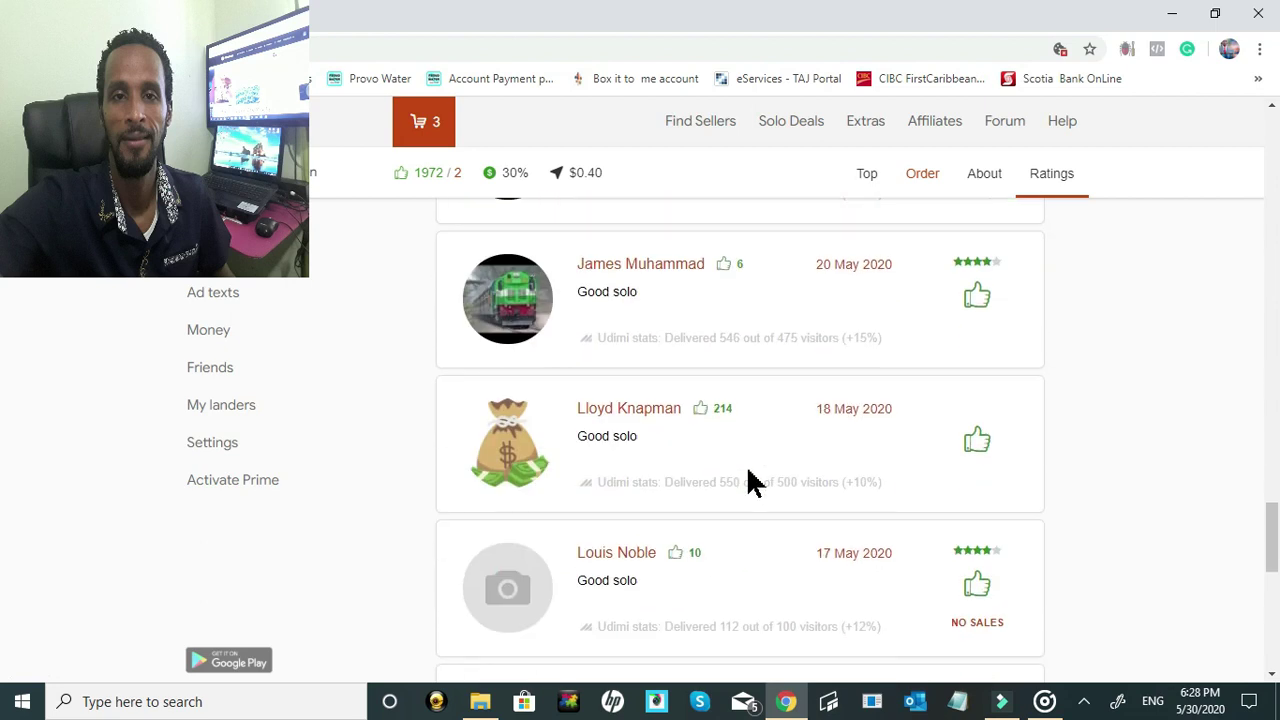
{"action": "scroll", "coordinate": [755, 483], "scroll_direction": "down", "scroll_amount": 2}
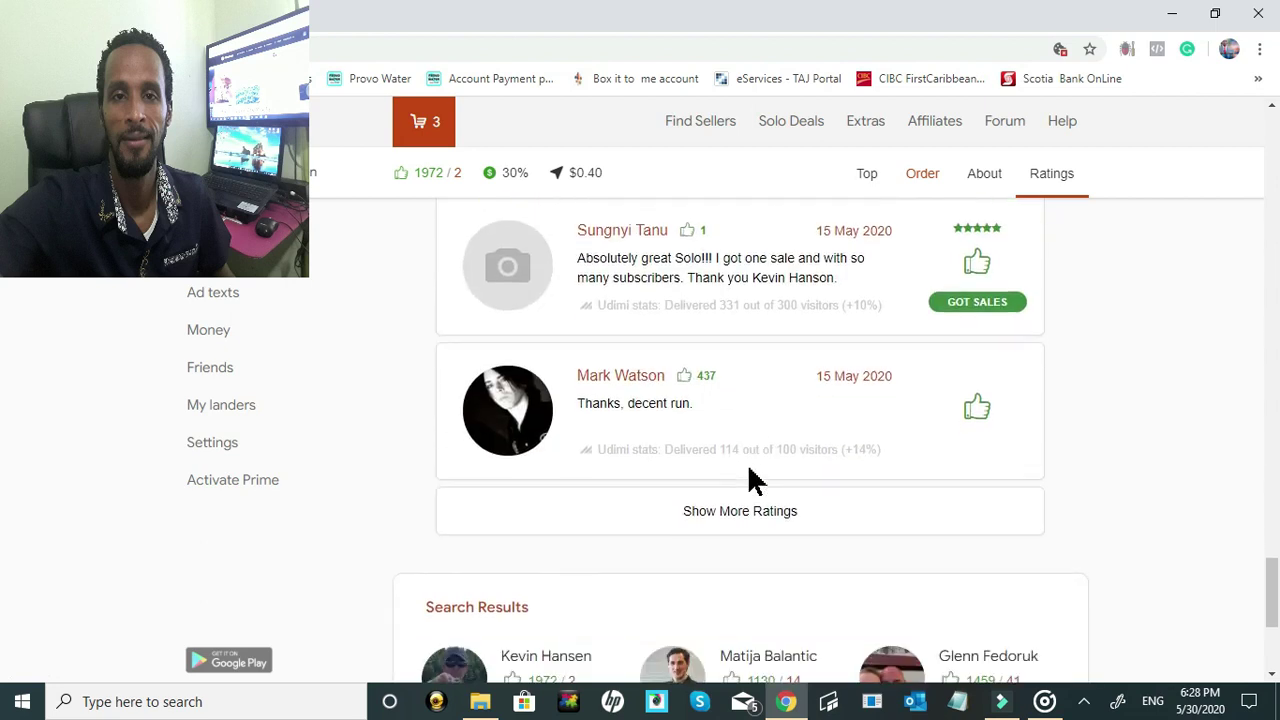
Read the most recent buyer reviews at the start of the seller's ratings, including delivered visitors and reported sales
{"action": "scroll", "coordinate": [755, 483], "scroll_direction": "up", "scroll_amount": 7}
{"action": "scroll", "coordinate": [755, 483], "scroll_direction": "up", "scroll_amount": 5}
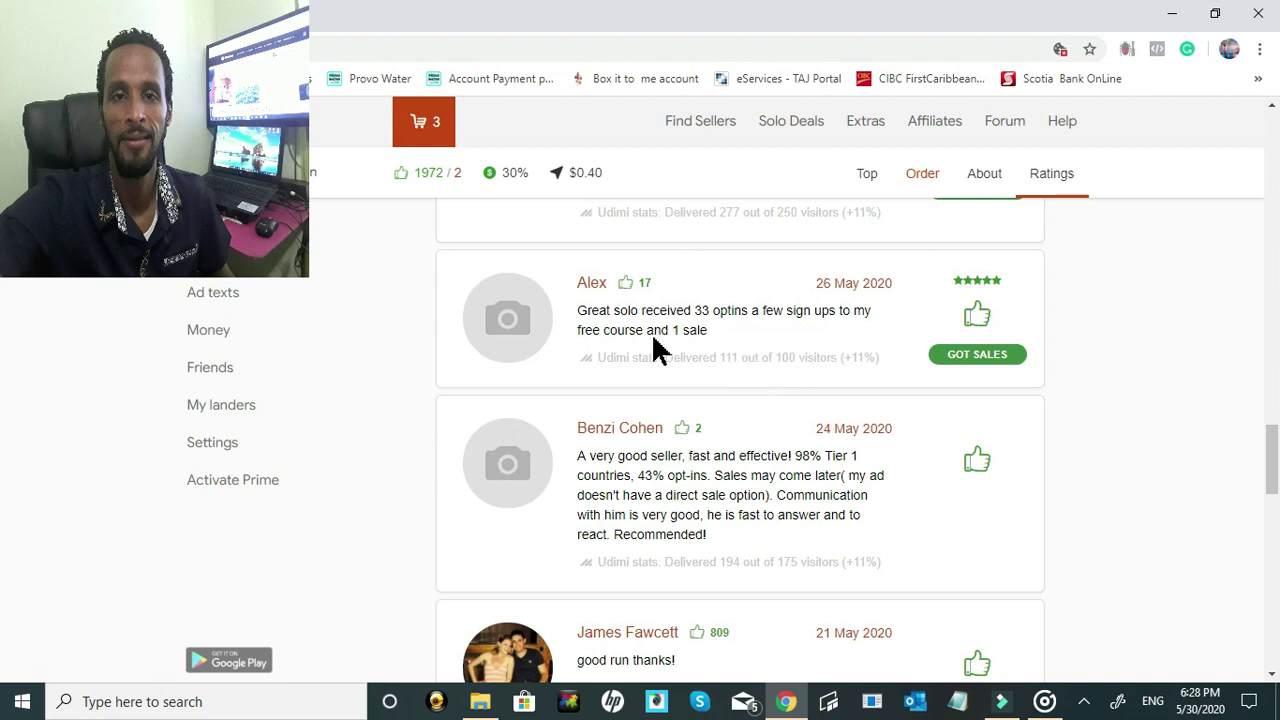
{"action": "scroll", "coordinate": [645, 370], "scroll_direction": "up", "scroll_amount": 2}
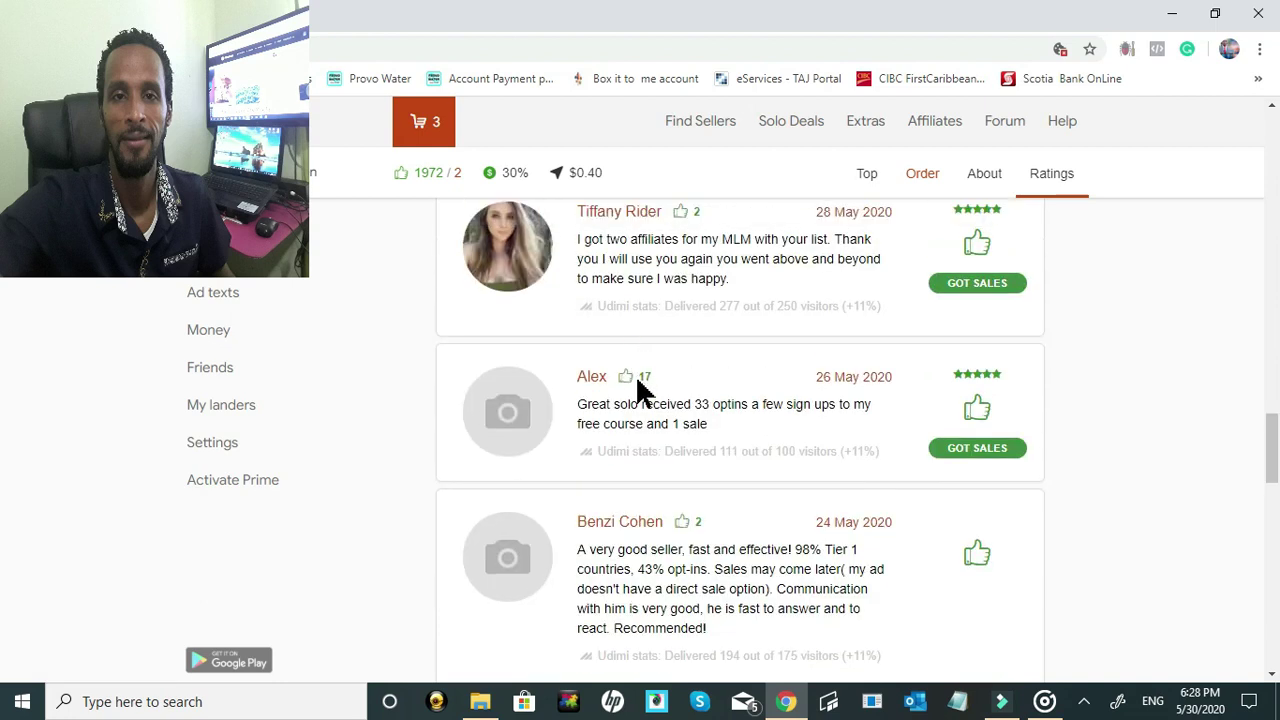
{"action": "scroll", "coordinate": [655, 370], "scroll_direction": "up", "scroll_amount": 2}
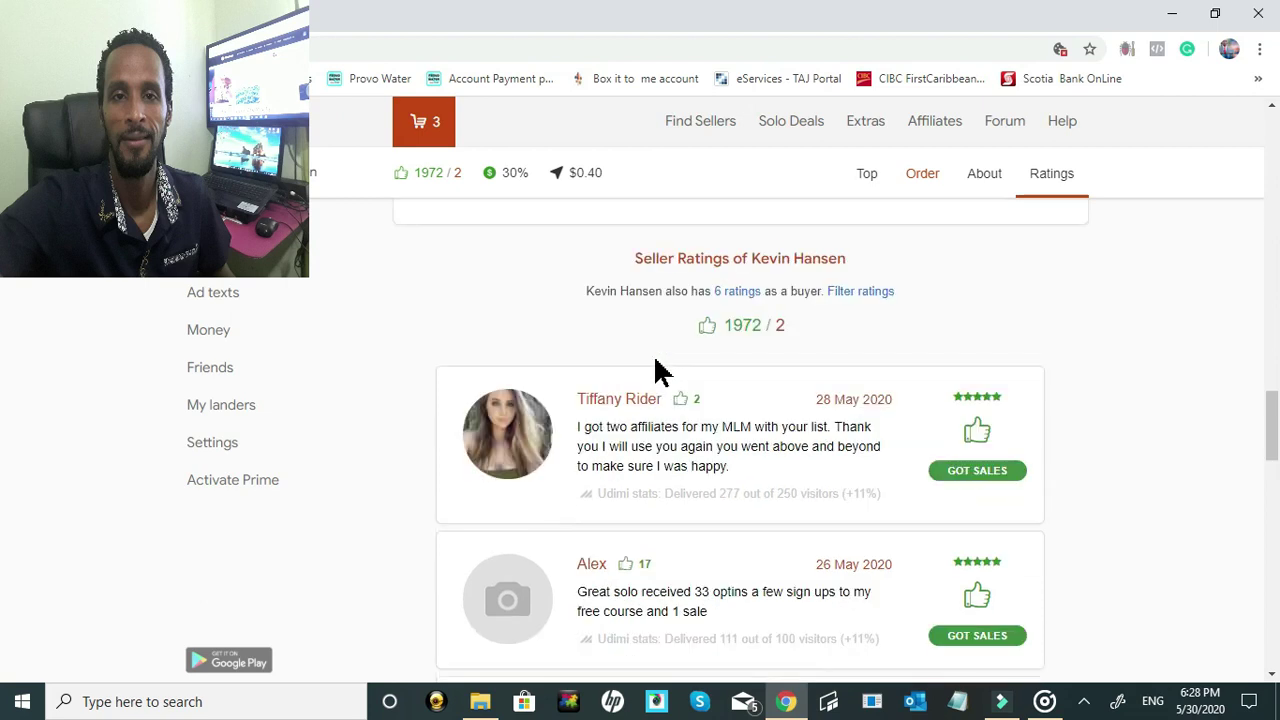
{"action": "scroll", "coordinate": [660, 372], "scroll_direction": "down", "scroll_amount": 2}
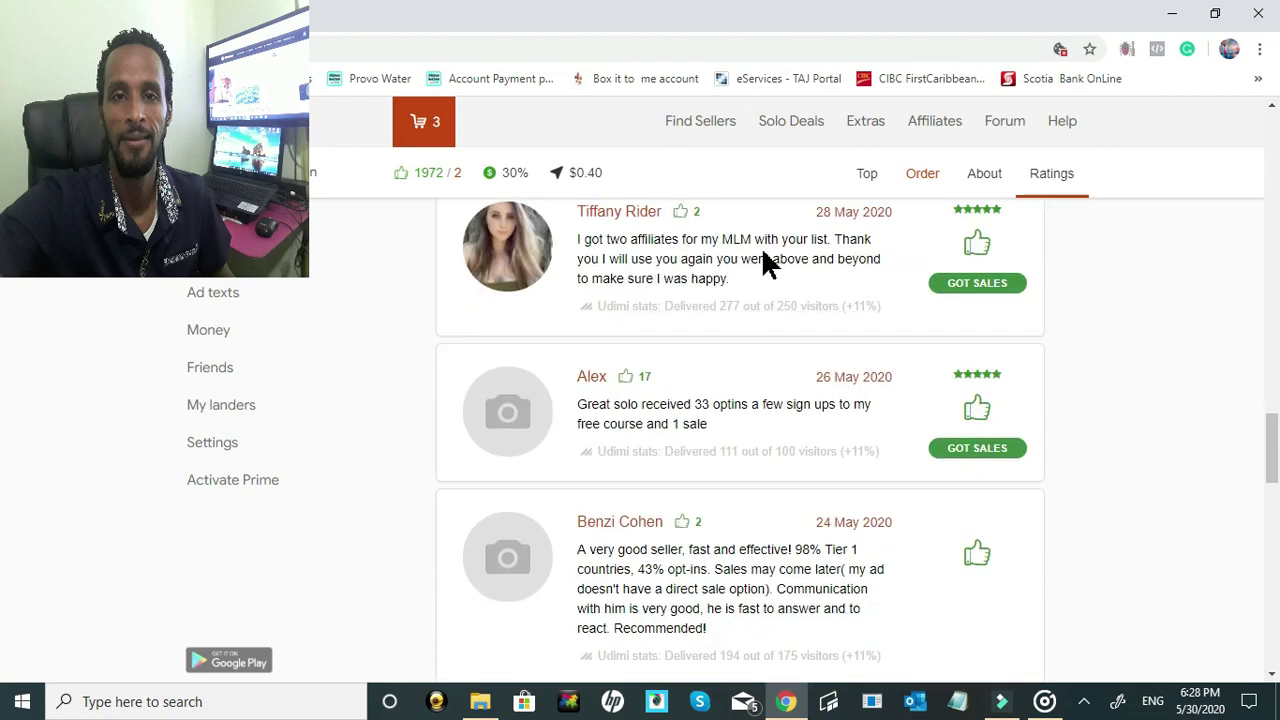
{"action": "scroll", "coordinate": [712, 318], "scroll_direction": "down", "scroll_amount": 1}
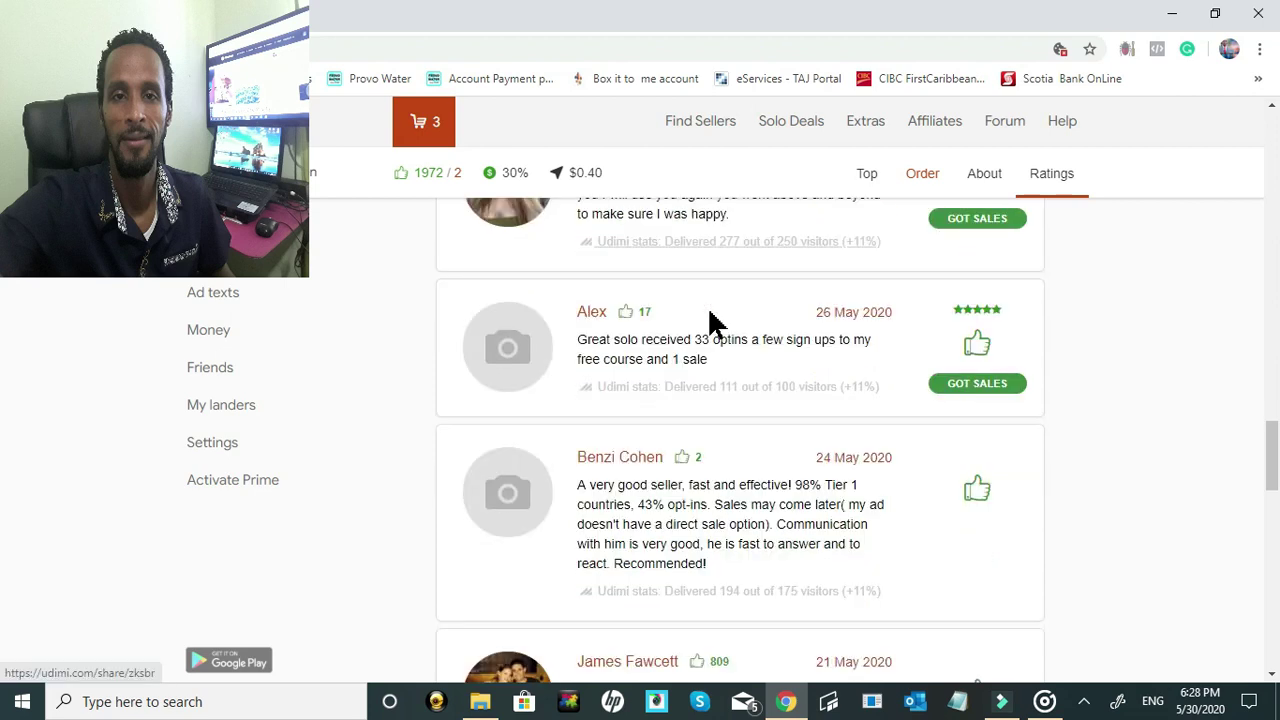
Go through the remaining buyer reviews on the seller's profile and open the full list of ratings
{"action": "scroll", "coordinate": [757, 329], "scroll_direction": "down", "scroll_amount": 1}
{"action": "scroll", "coordinate": [757, 329], "scroll_direction": "up", "scroll_amount": 1}
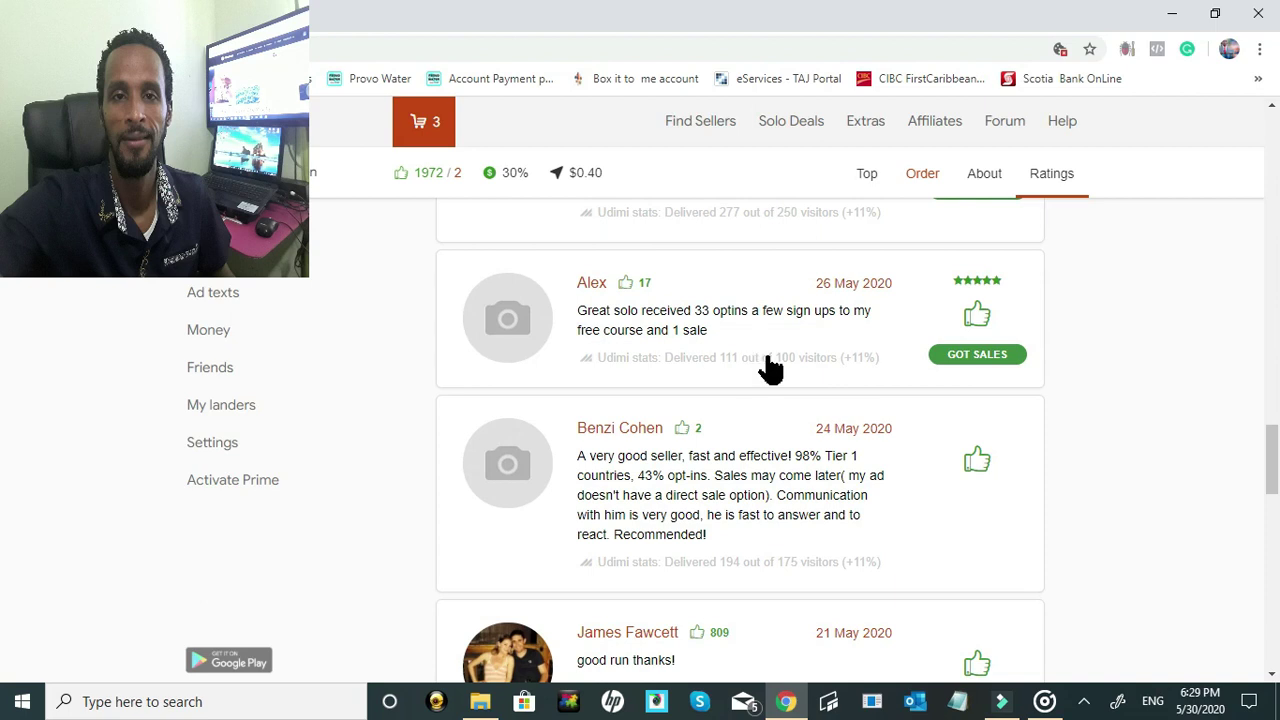
{"action": "scroll", "coordinate": [766, 366], "scroll_direction": "down", "scroll_amount": 4}
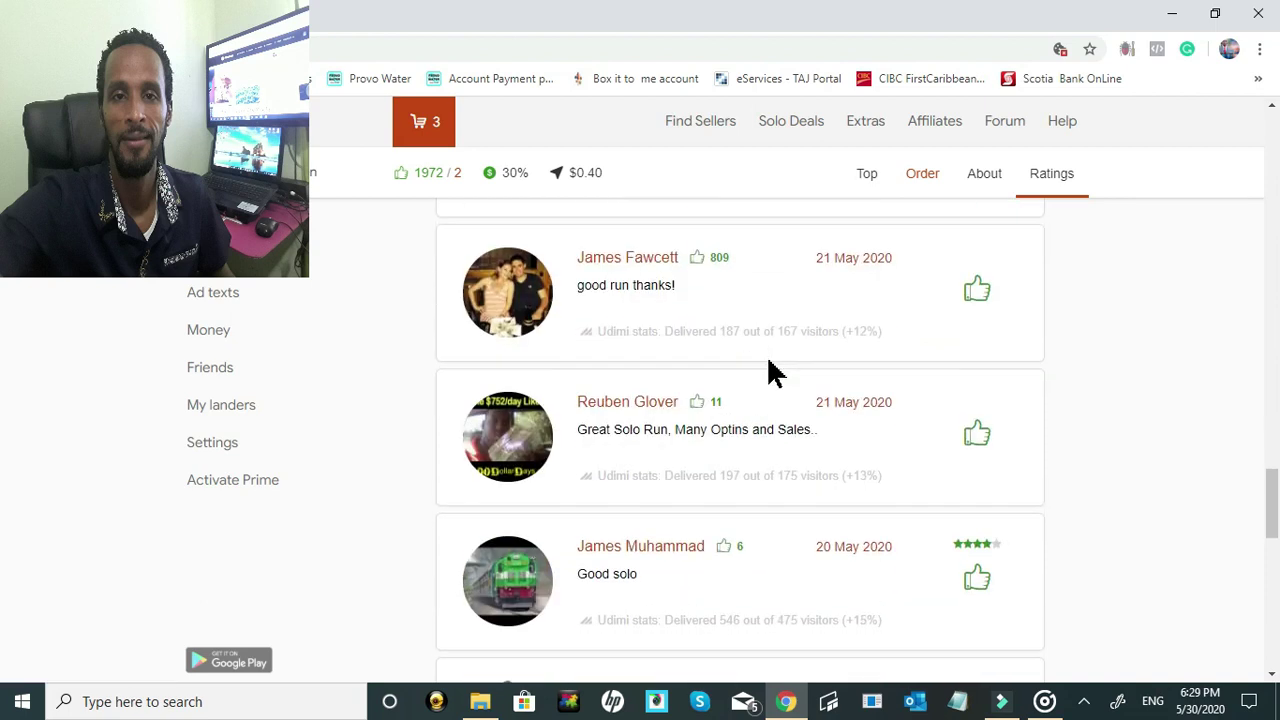
{"action": "scroll", "coordinate": [775, 372], "scroll_direction": "down", "scroll_amount": 5}
{"action": "scroll", "coordinate": [772, 378], "scroll_direction": "down", "scroll_amount": 3}
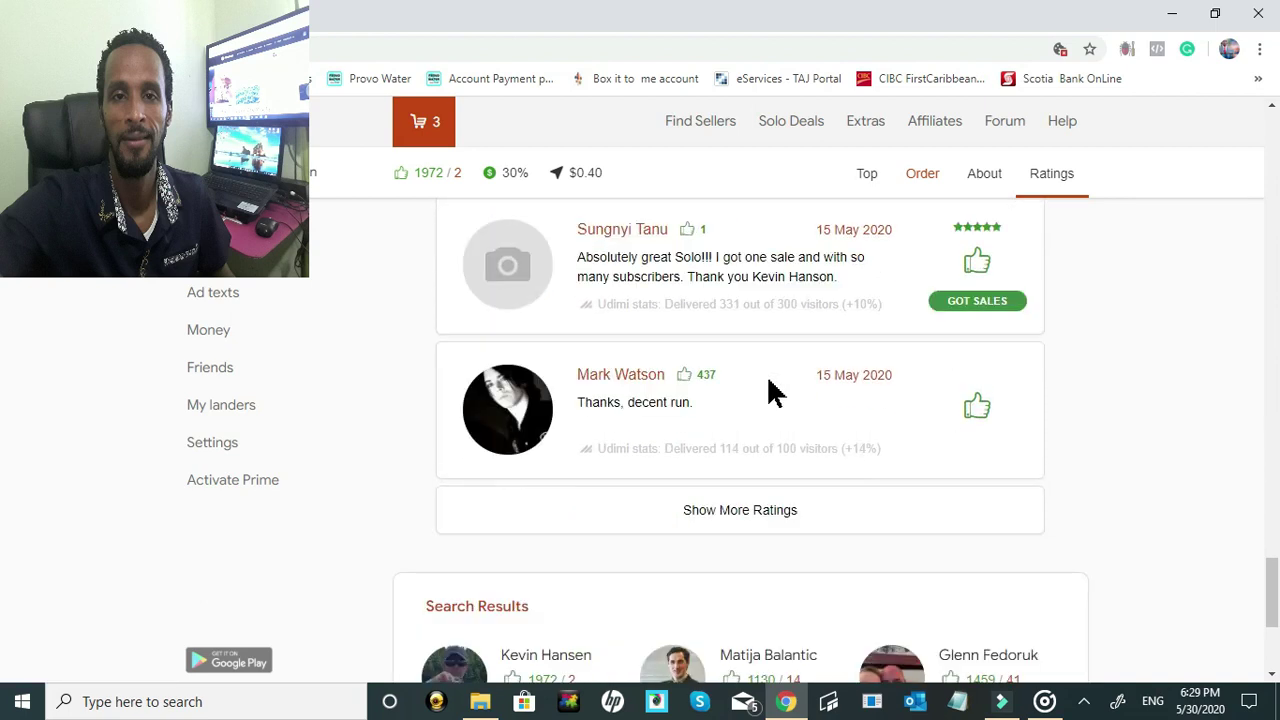
{"action": "scroll", "coordinate": [818, 348], "scroll_direction": "down", "scroll_amount": 2}
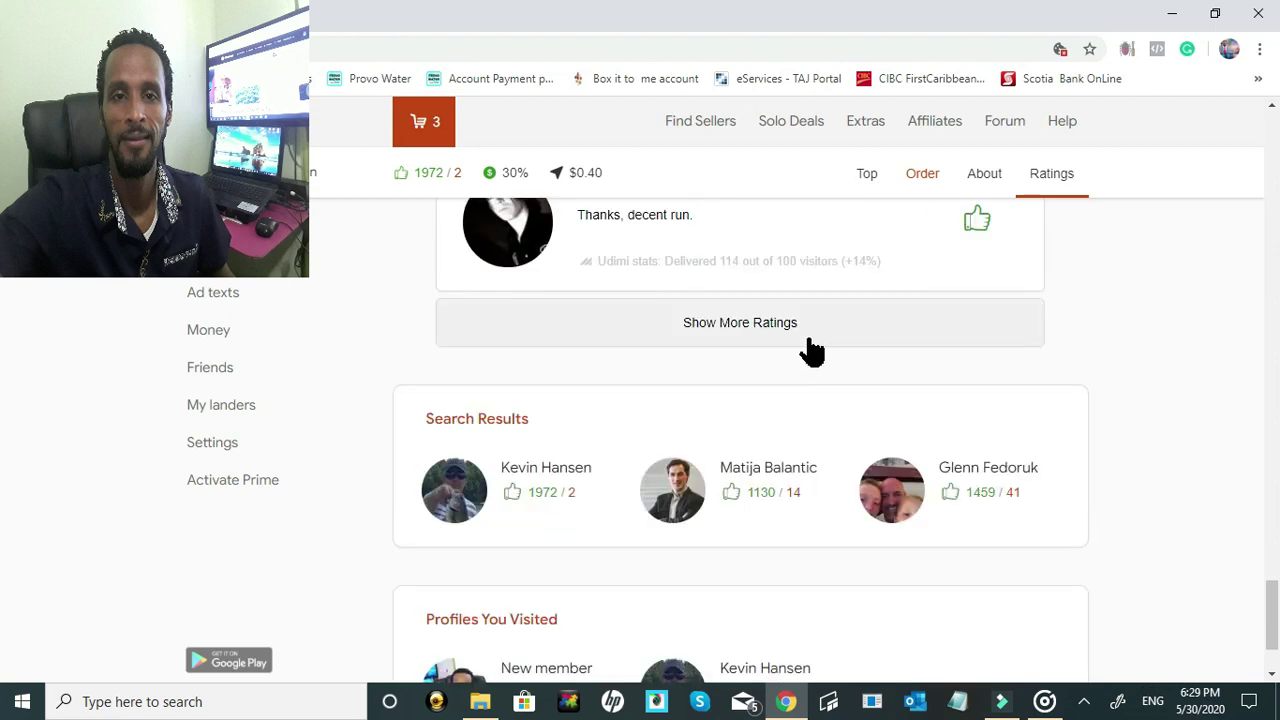
{"action": "left_click", "coordinate": [781, 337]}
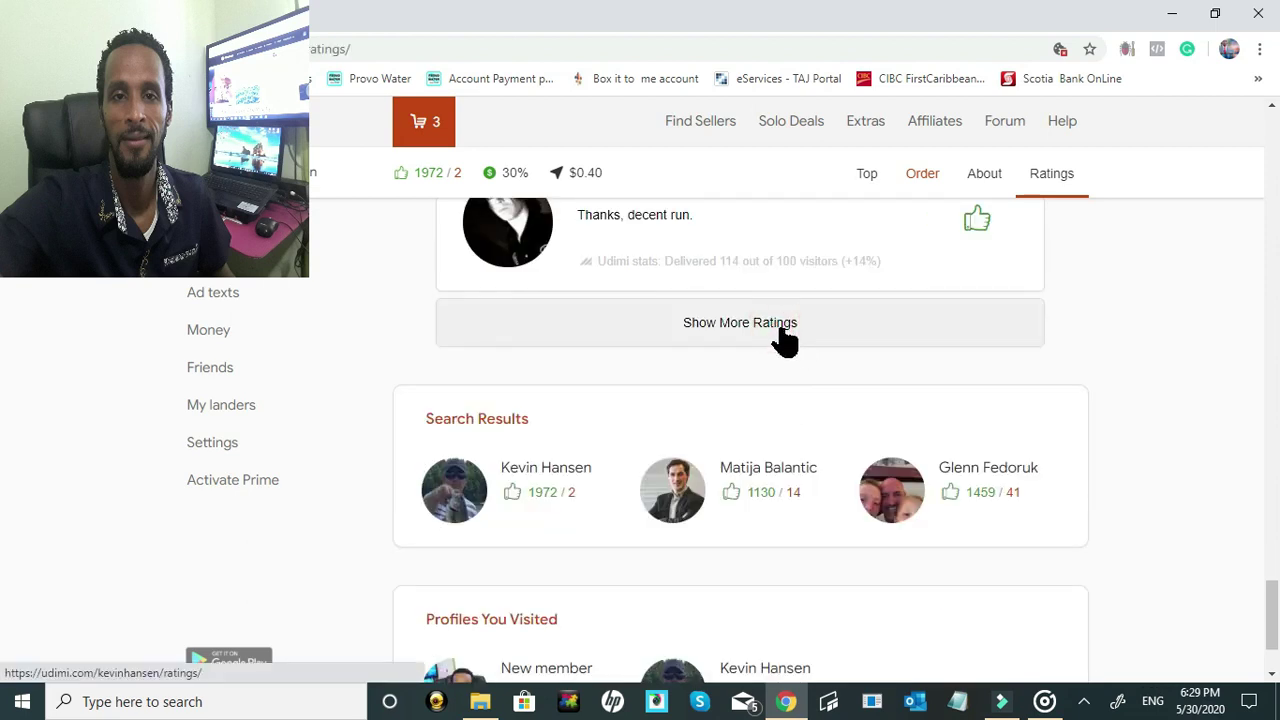
{"action": "left_click", "coordinate": [751, 329]}
Look over the rating summary and skim the seller's reviews from 28 May down to 14 May 2020
{"action": "scroll", "coordinate": [740, 331], "scroll_direction": "down", "scroll_amount": 3}
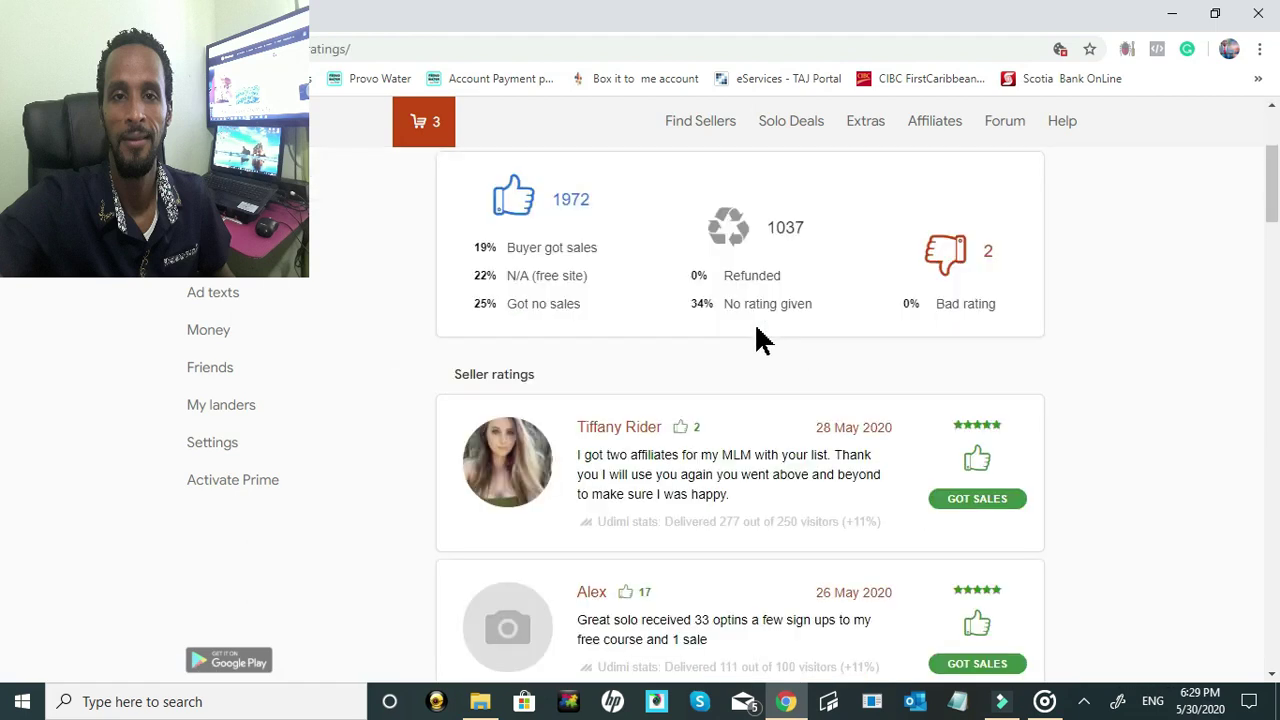
{"action": "scroll", "coordinate": [760, 383], "scroll_direction": "down", "scroll_amount": 8}
{"action": "scroll", "coordinate": [760, 383], "scroll_direction": "up", "scroll_amount": 2}
{"action": "scroll", "coordinate": [760, 385], "scroll_direction": "down", "scroll_amount": 4}
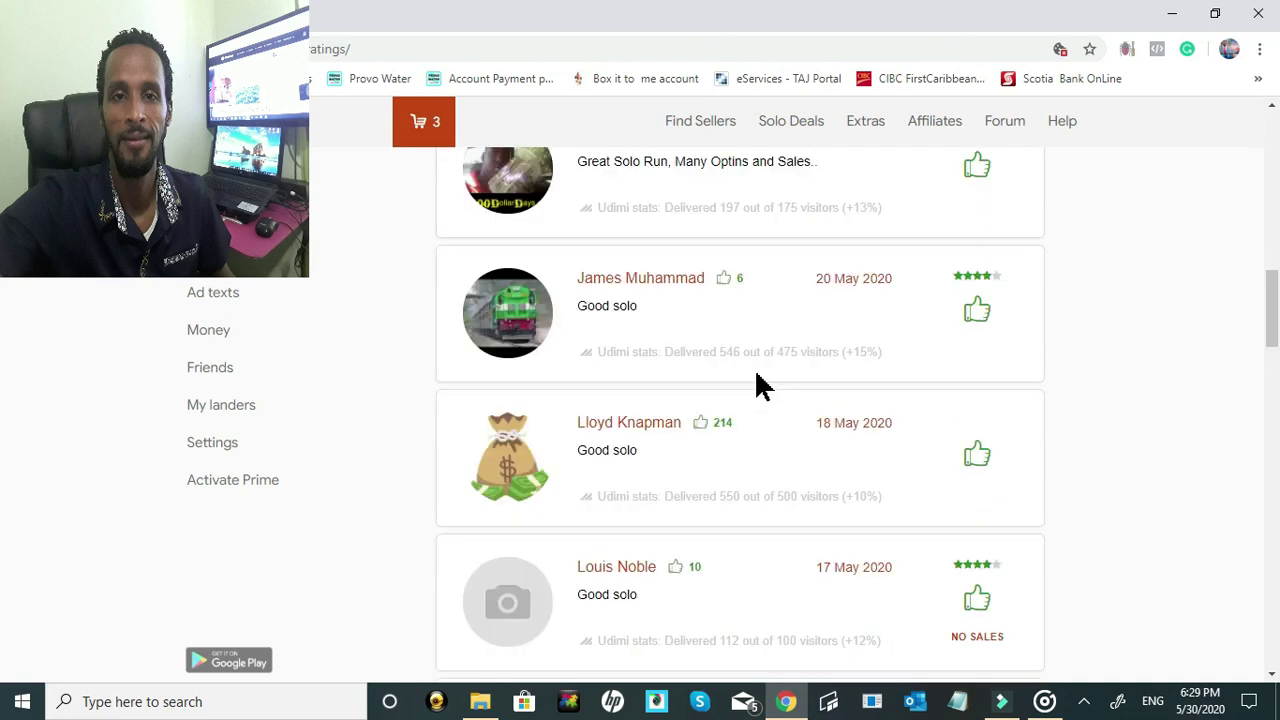
{"action": "scroll", "coordinate": [758, 385], "scroll_direction": "down", "scroll_amount": 5}
{"action": "scroll", "coordinate": [718, 310], "scroll_direction": "down", "scroll_amount": 2}
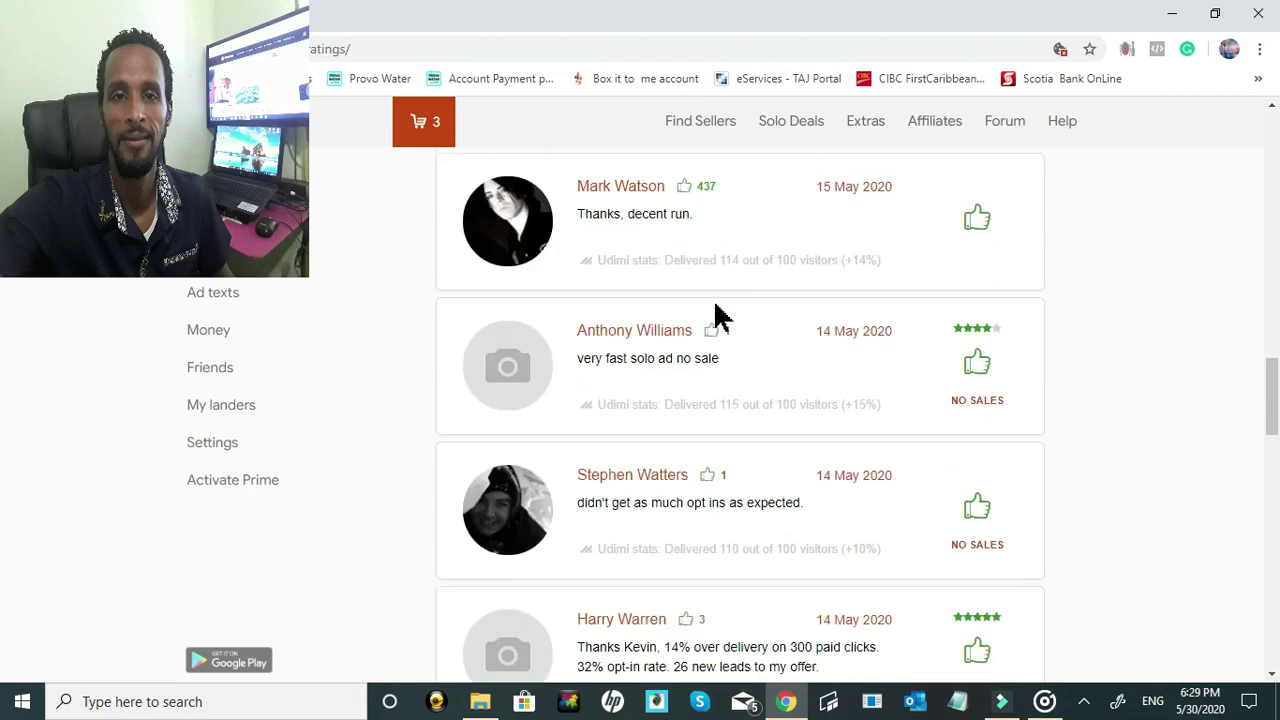
Read the mid-May reviews closely, comparing buyers' comments on opt-ins, delivered visitors and sales
{"action": "scroll", "coordinate": [716, 310], "scroll_direction": "down", "scroll_amount": 3}
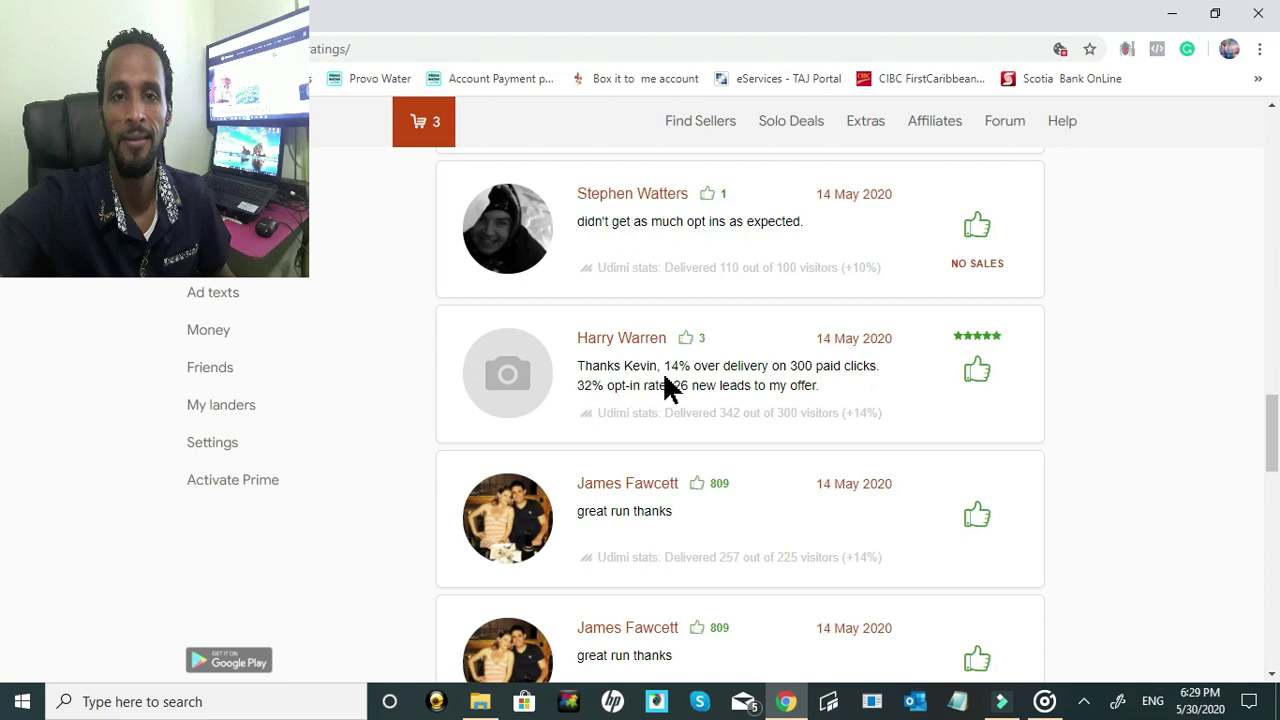
{"action": "scroll", "coordinate": [664, 377], "scroll_direction": "up", "scroll_amount": 2}
{"action": "scroll", "coordinate": [672, 432], "scroll_direction": "down", "scroll_amount": 3}
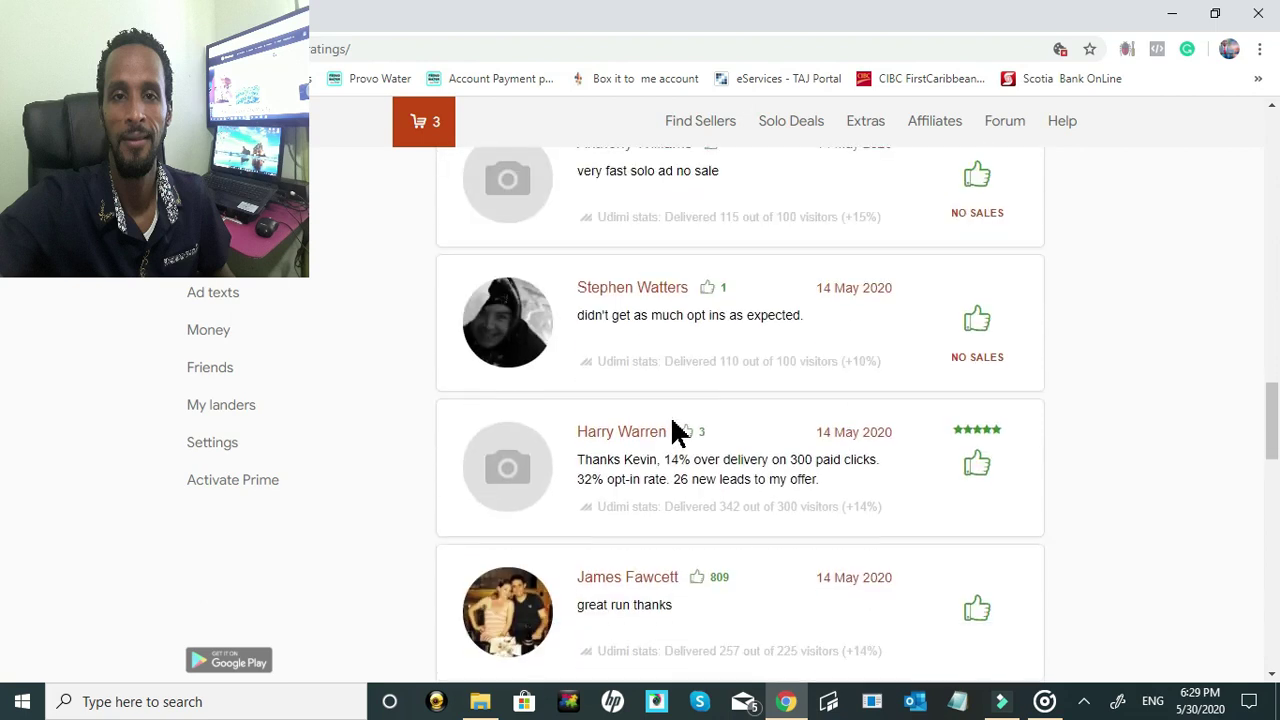
{"action": "scroll", "coordinate": [672, 440], "scroll_direction": "up", "scroll_amount": 3}
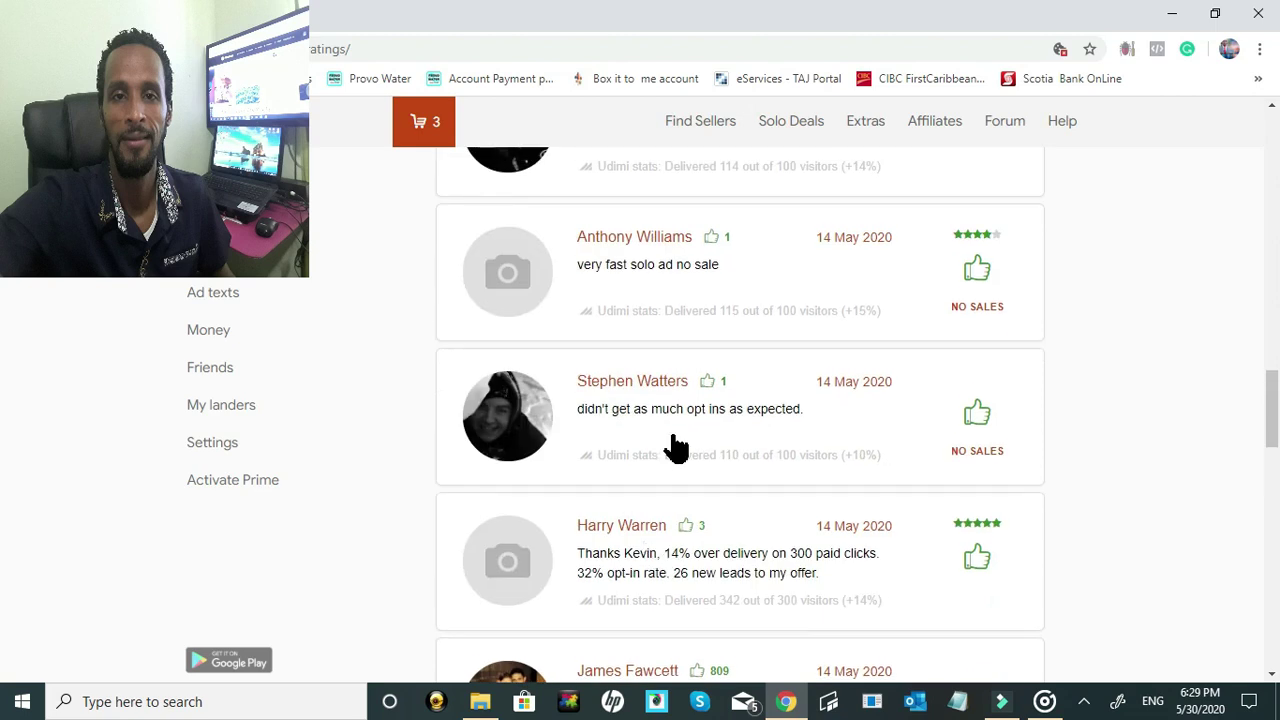
{"action": "scroll", "coordinate": [610, 365], "scroll_direction": "up", "scroll_amount": 2}
{"action": "scroll", "coordinate": [617, 365], "scroll_direction": "up", "scroll_amount": 1}
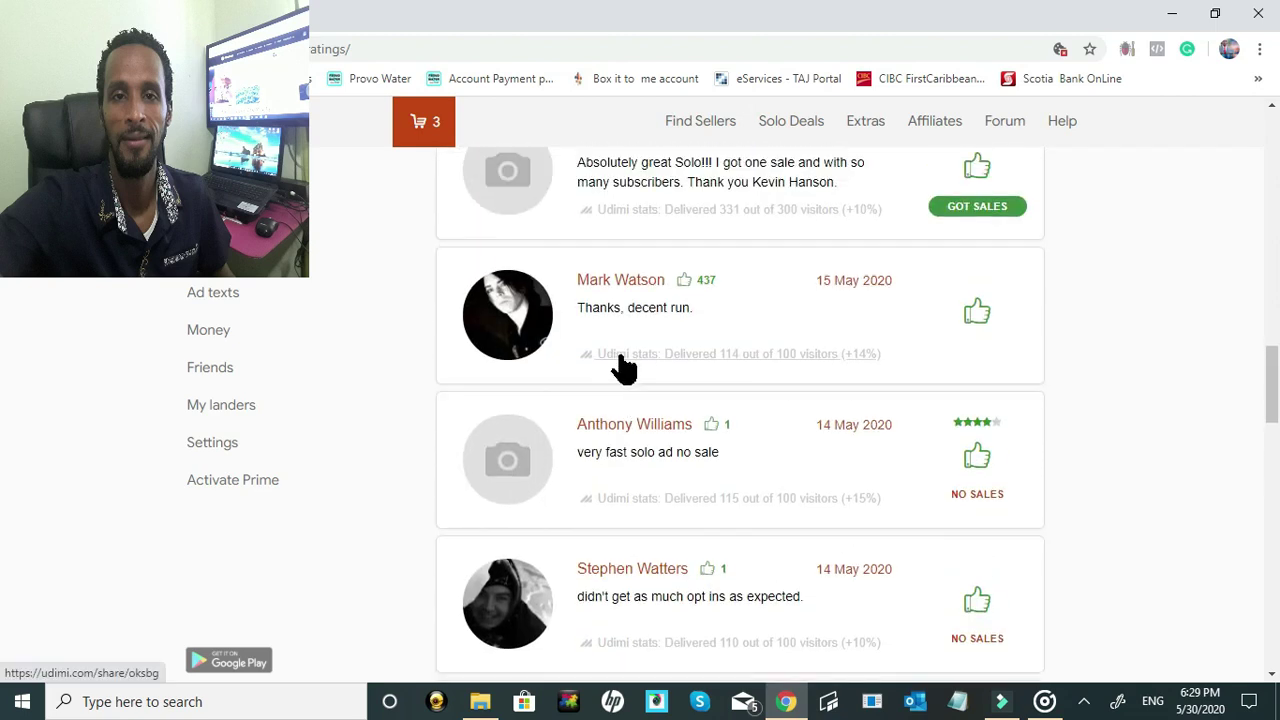
{"action": "scroll", "coordinate": [620, 365], "scroll_direction": "down", "scroll_amount": 3}
{"action": "scroll", "coordinate": [651, 500], "scroll_direction": "up", "scroll_amount": 1}
{"action": "scroll", "coordinate": [620, 471], "scroll_direction": "down", "scroll_amount": 1}
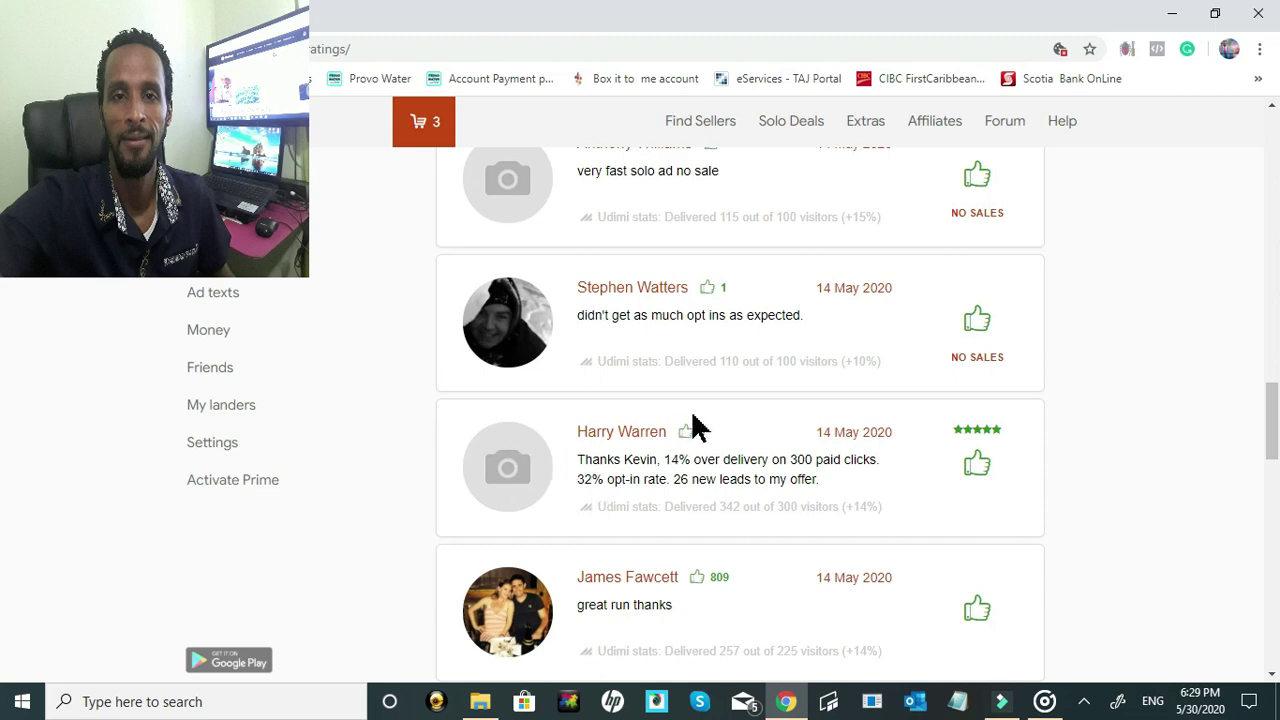
{"action": "scroll", "coordinate": [709, 428], "scroll_direction": "down", "scroll_amount": 1}
{"action": "scroll", "coordinate": [709, 428], "scroll_direction": "down", "scroll_amount": 2}
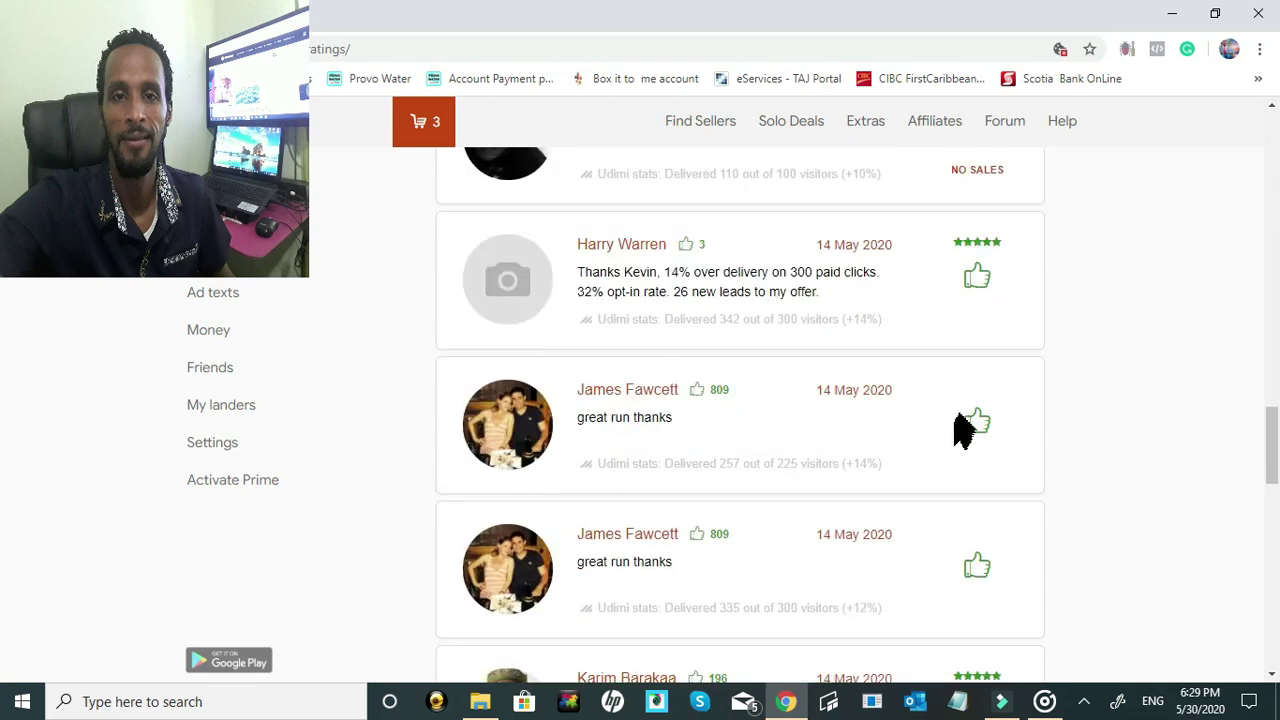
Check the sales labels on the reviews down to the end of the list and load more ratings
{"action": "scroll", "coordinate": [962, 430], "scroll_direction": "down", "scroll_amount": 8}
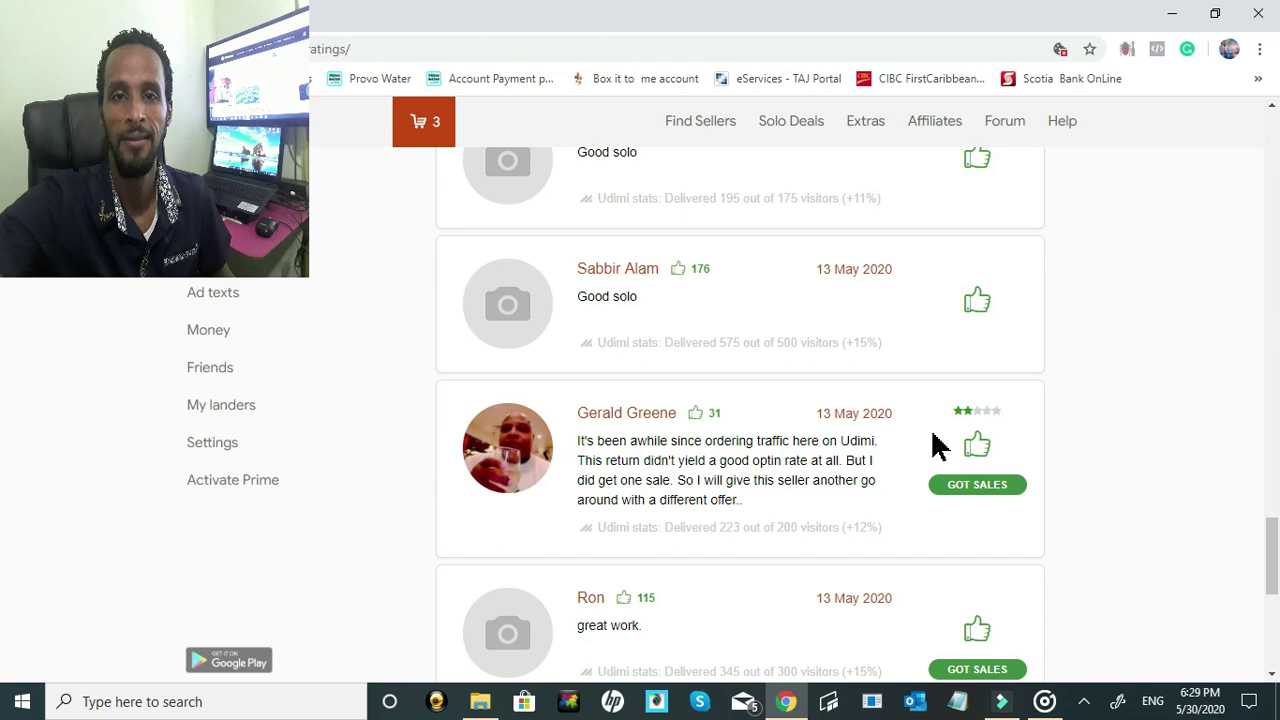
{"action": "scroll", "coordinate": [935, 450], "scroll_direction": "down", "scroll_amount": 3}
{"action": "scroll", "coordinate": [925, 450], "scroll_direction": "down", "scroll_amount": 1}
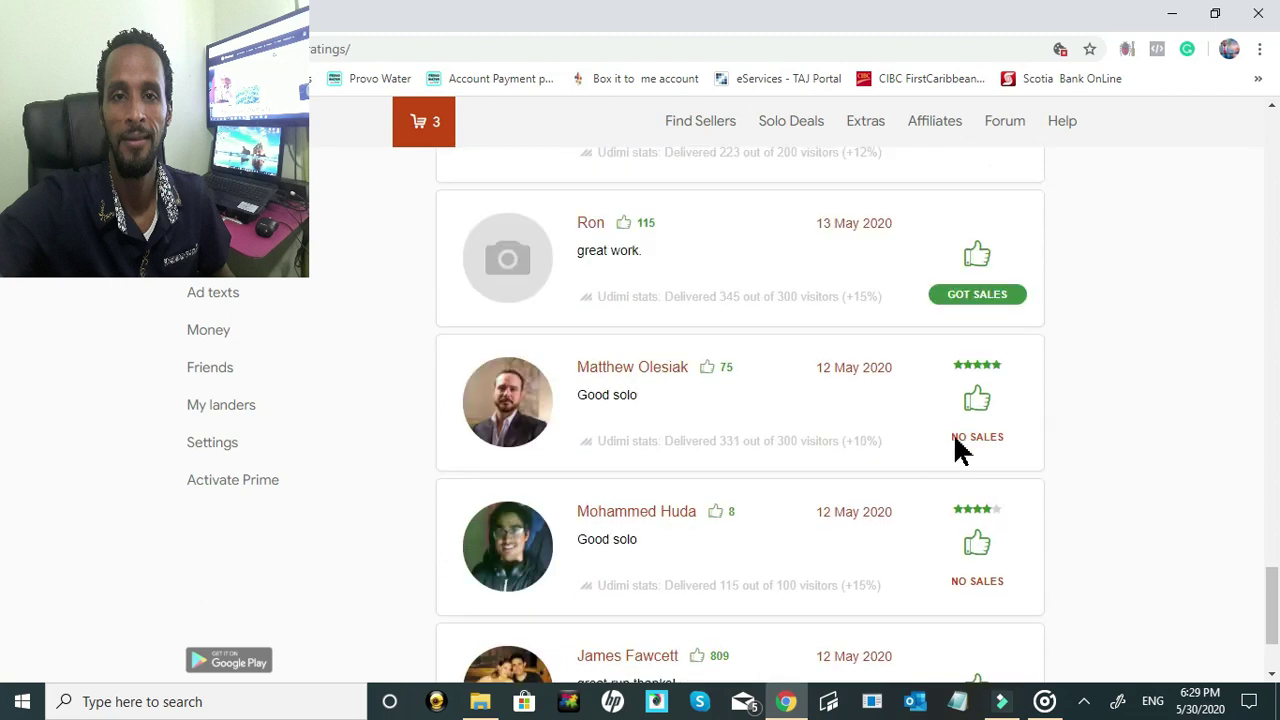
{"action": "scroll", "coordinate": [929, 455], "scroll_direction": "down", "scroll_amount": 2}
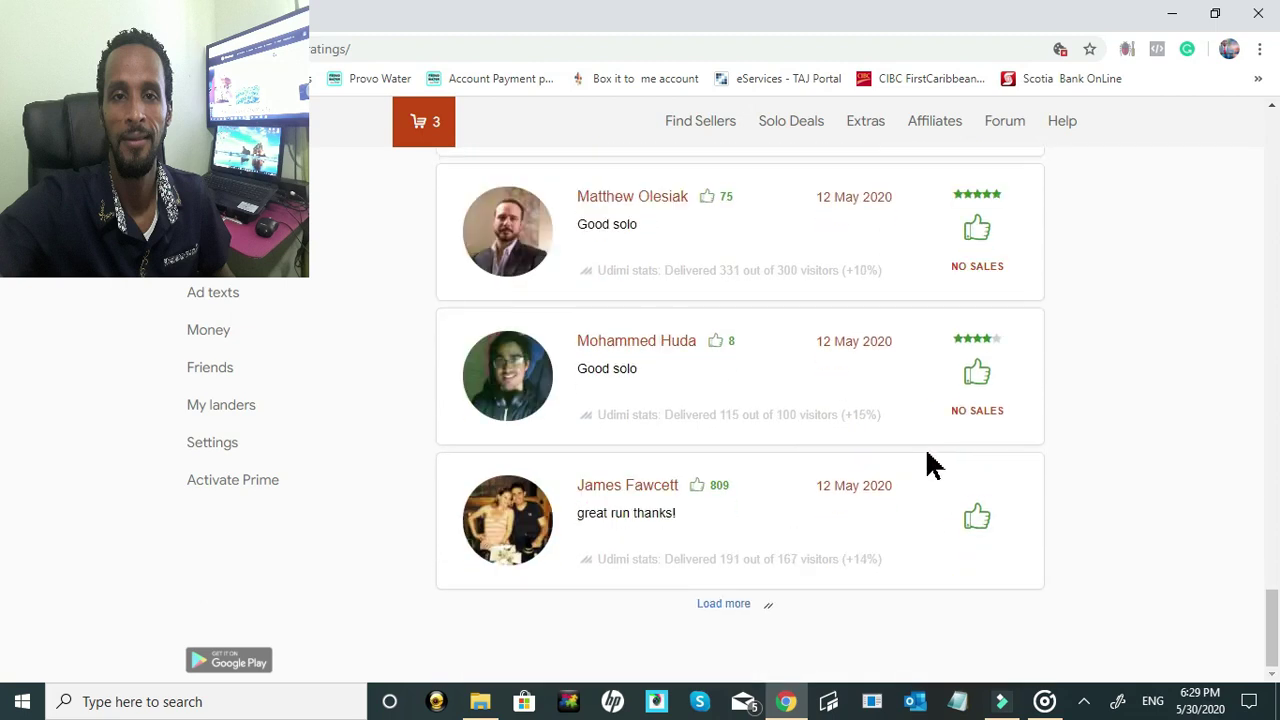
{"action": "left_click", "coordinate": [809, 585]}
Read the newly loaded reviews from 11 and 9 May 2020 for traffic quality, delivery and sales
{"action": "scroll", "coordinate": [812, 560], "scroll_direction": "down", "scroll_amount": 3}
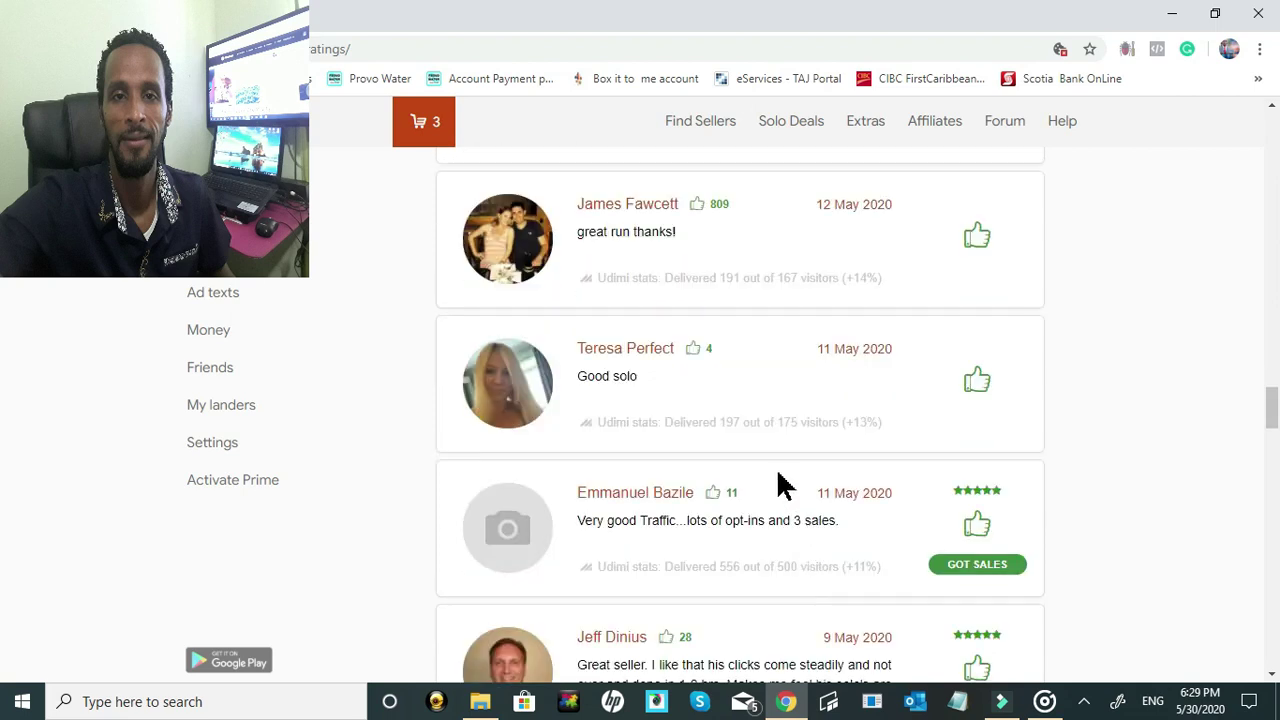
{"action": "scroll", "coordinate": [779, 480], "scroll_direction": "down", "scroll_amount": 2}
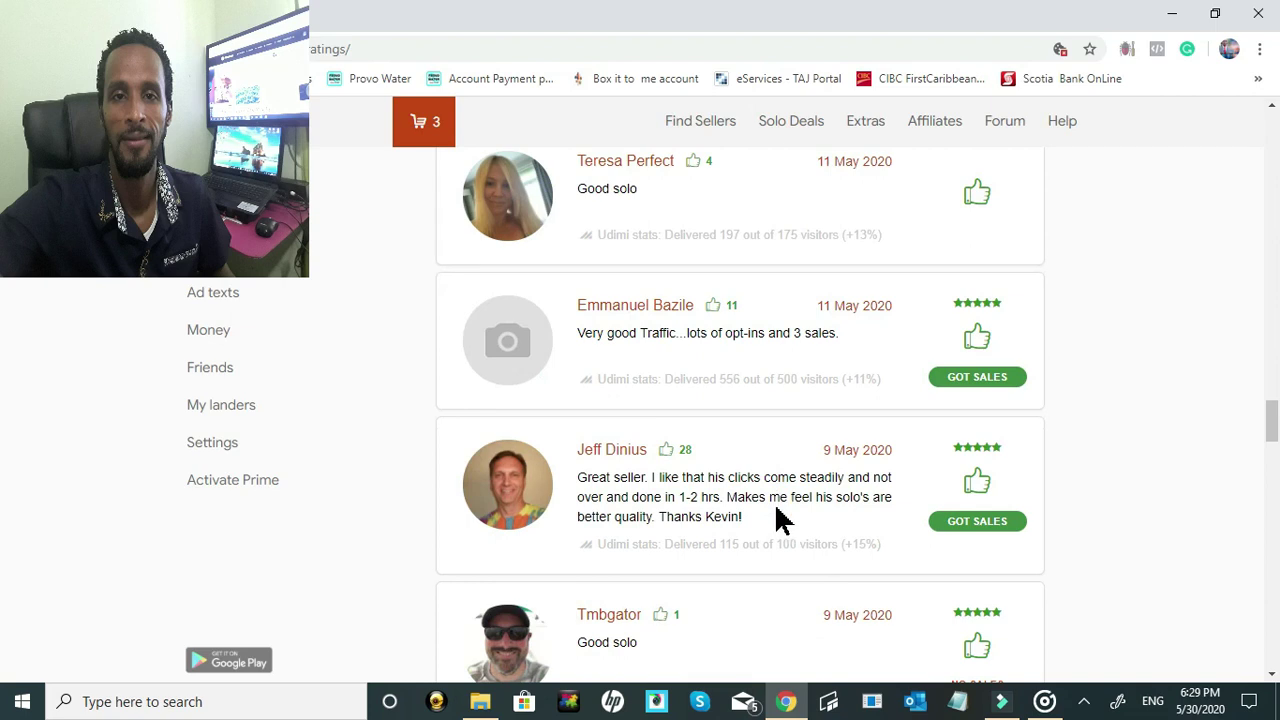
{"action": "scroll", "coordinate": [779, 519], "scroll_direction": "down", "scroll_amount": 2}
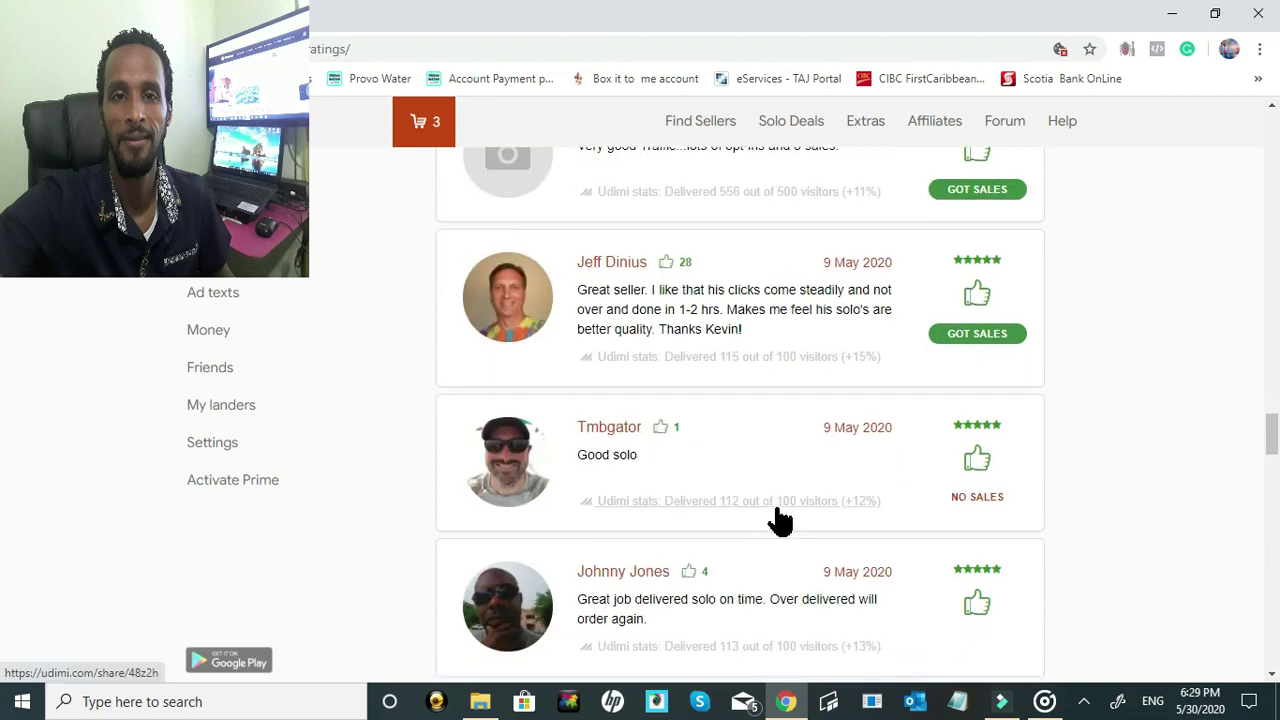
{"action": "scroll", "coordinate": [778, 519], "scroll_direction": "down", "scroll_amount": 2}
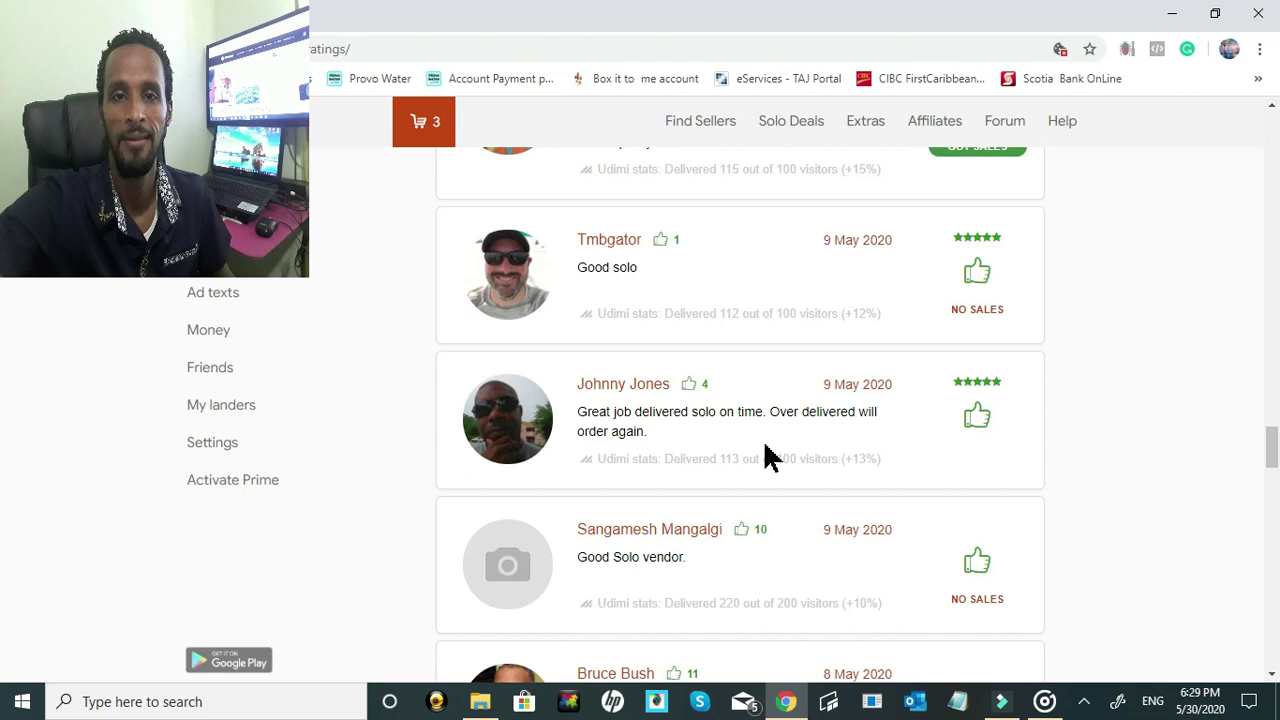
Review the ratings in reverse from the 9 May 2020 entries back up to the seller's profile summary
{"action": "scroll", "coordinate": [768, 458], "scroll_direction": "up", "scroll_amount": 7}
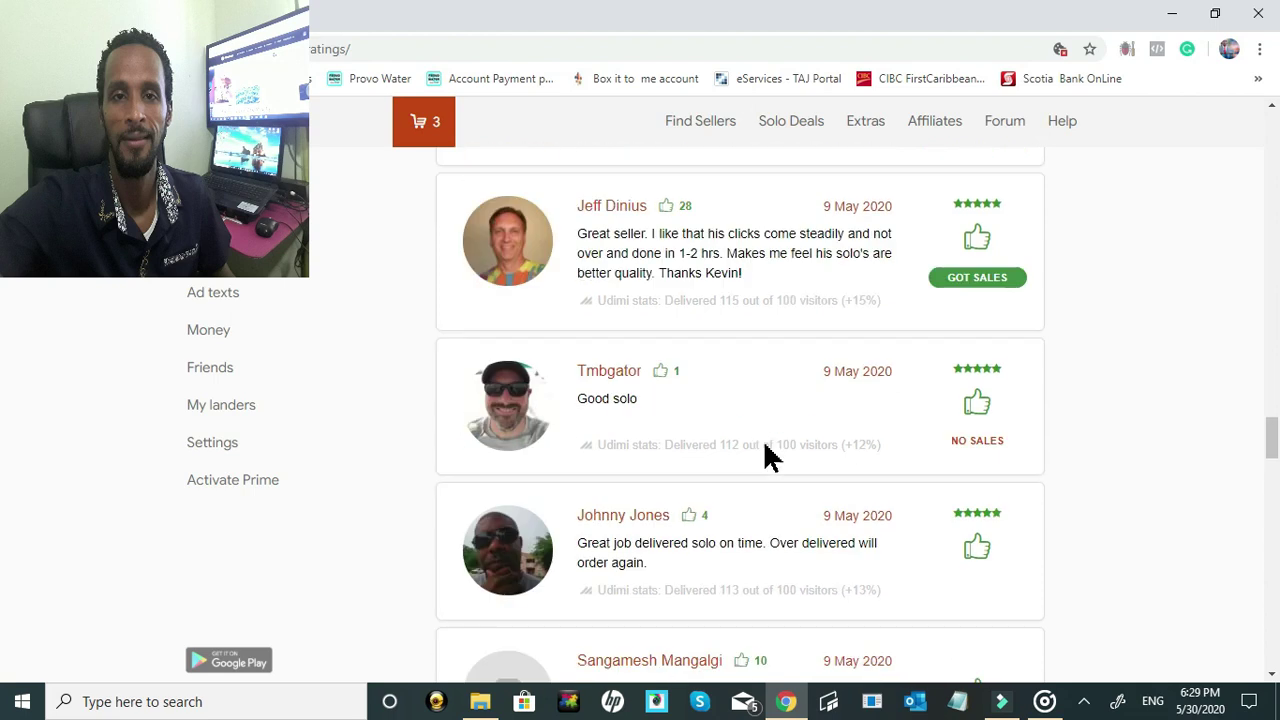
{"action": "scroll", "coordinate": [768, 458], "scroll_direction": "up", "scroll_amount": 8}
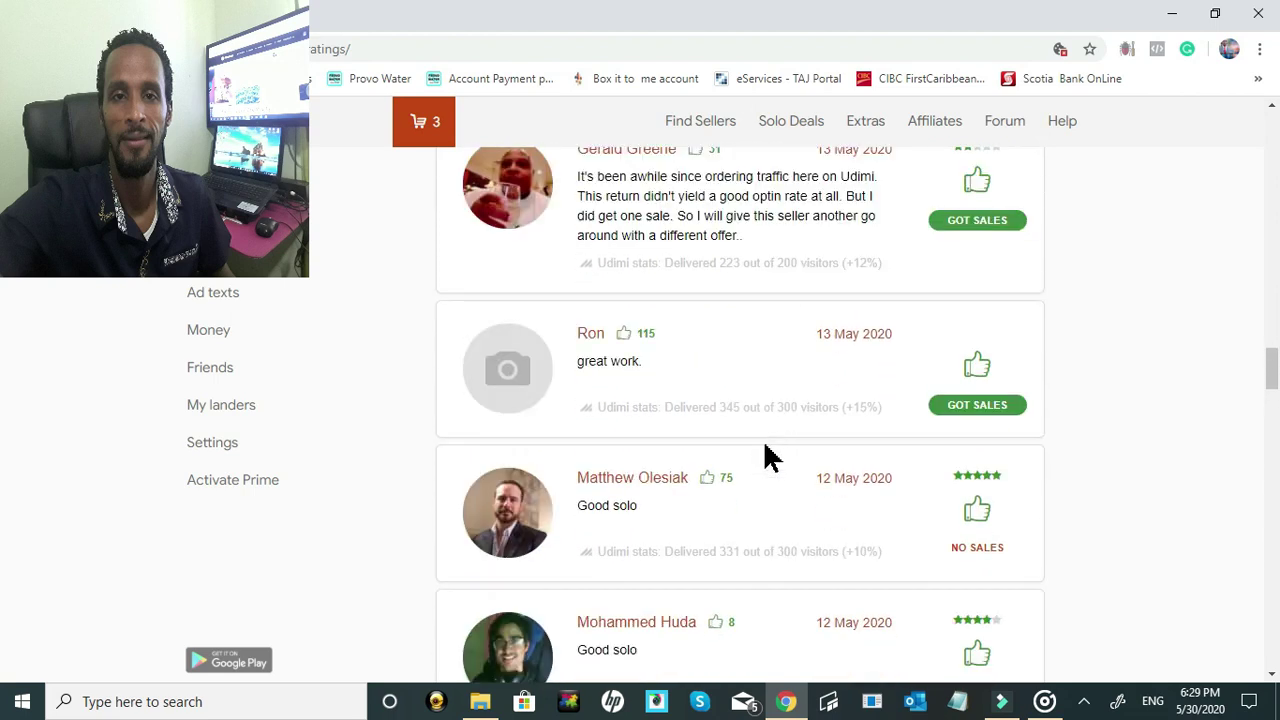
{"action": "scroll", "coordinate": [768, 458], "scroll_direction": "up", "scroll_amount": 8}
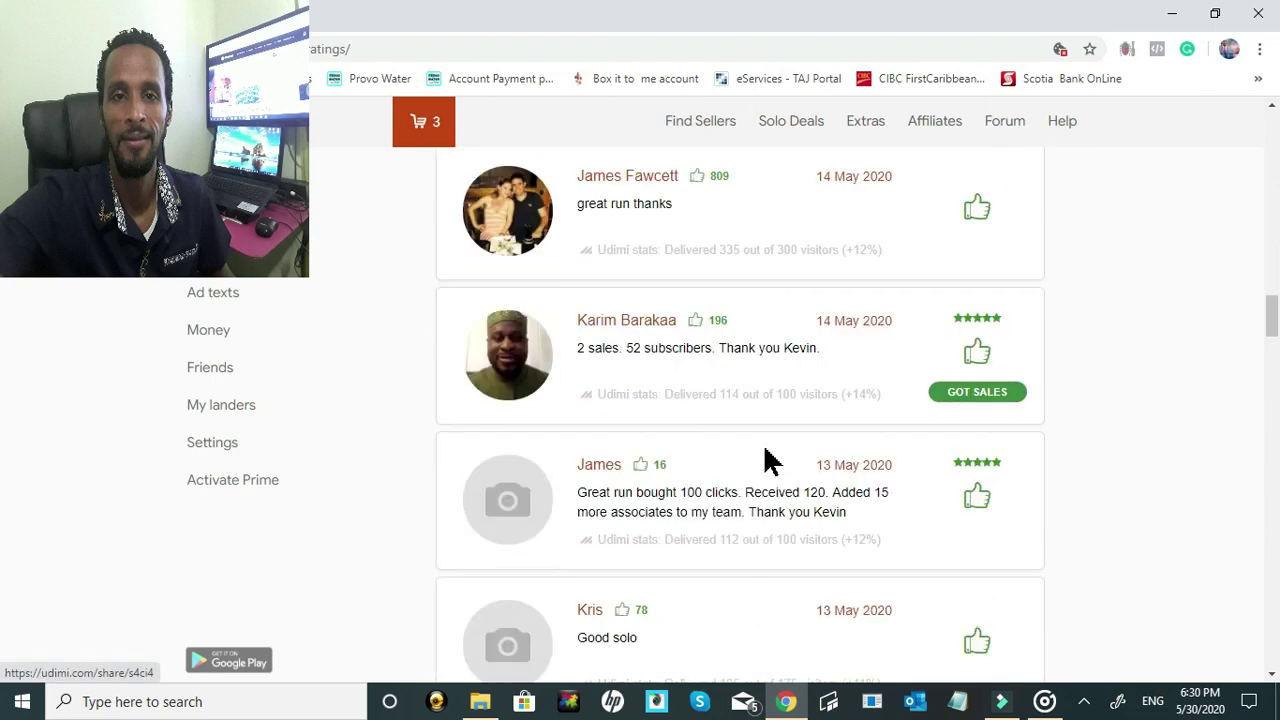
{"action": "scroll", "coordinate": [768, 458], "scroll_direction": "up", "scroll_amount": 5}
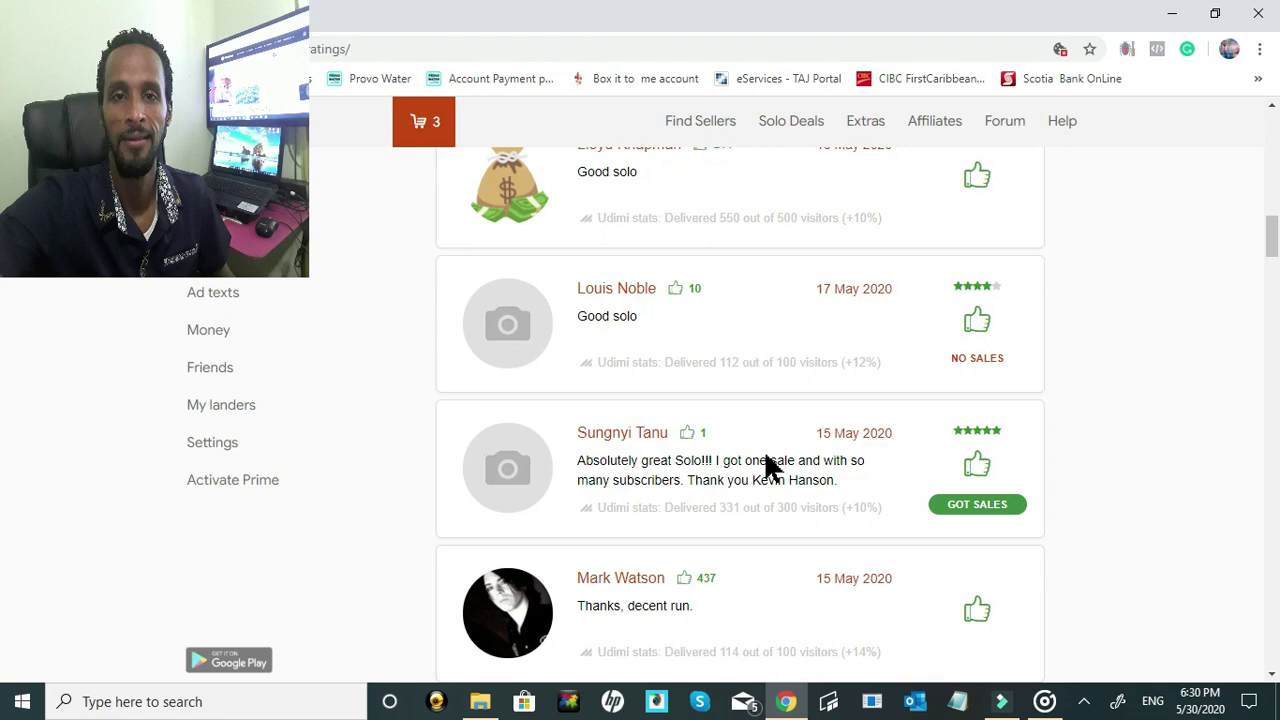
{"action": "scroll", "coordinate": [768, 465], "scroll_direction": "down", "scroll_amount": 2}
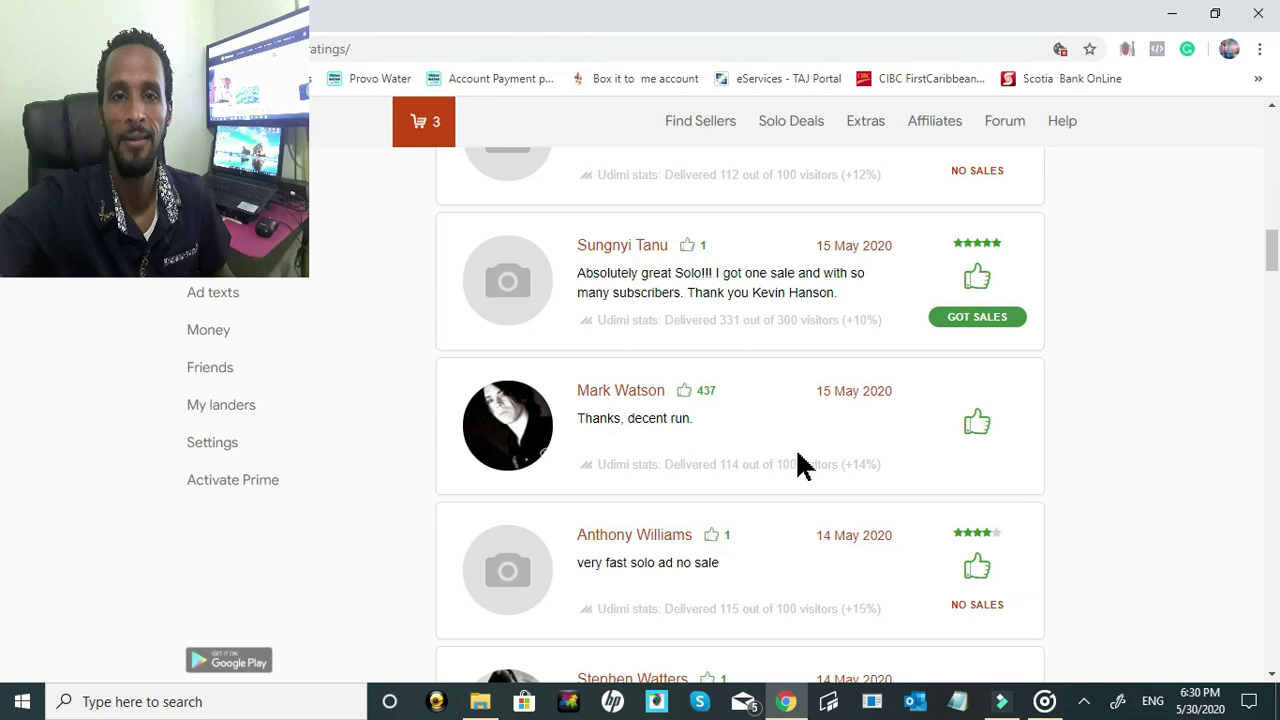
{"action": "scroll", "coordinate": [797, 463], "scroll_direction": "up", "scroll_amount": 3}
{"action": "scroll", "coordinate": [797, 463], "scroll_direction": "up", "scroll_amount": 2}
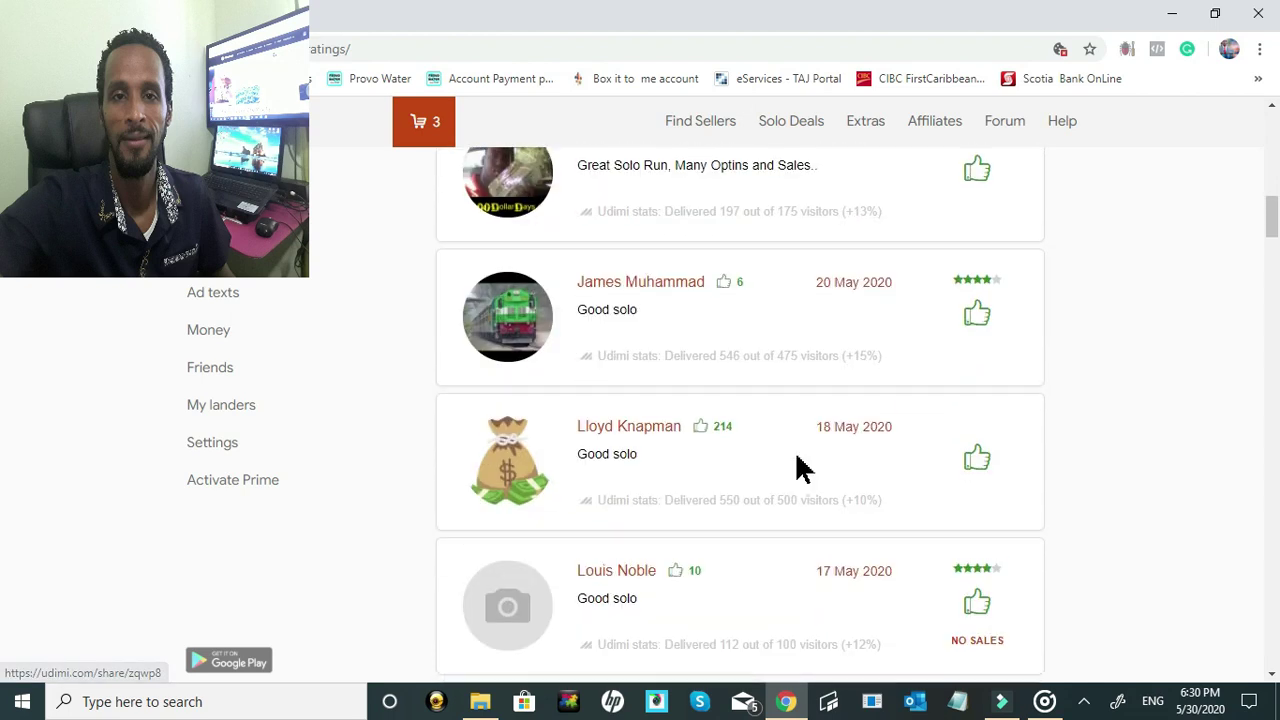
{"action": "scroll", "coordinate": [800, 465], "scroll_direction": "up", "scroll_amount": 3}
{"action": "scroll", "coordinate": [800, 465], "scroll_direction": "up", "scroll_amount": 2}
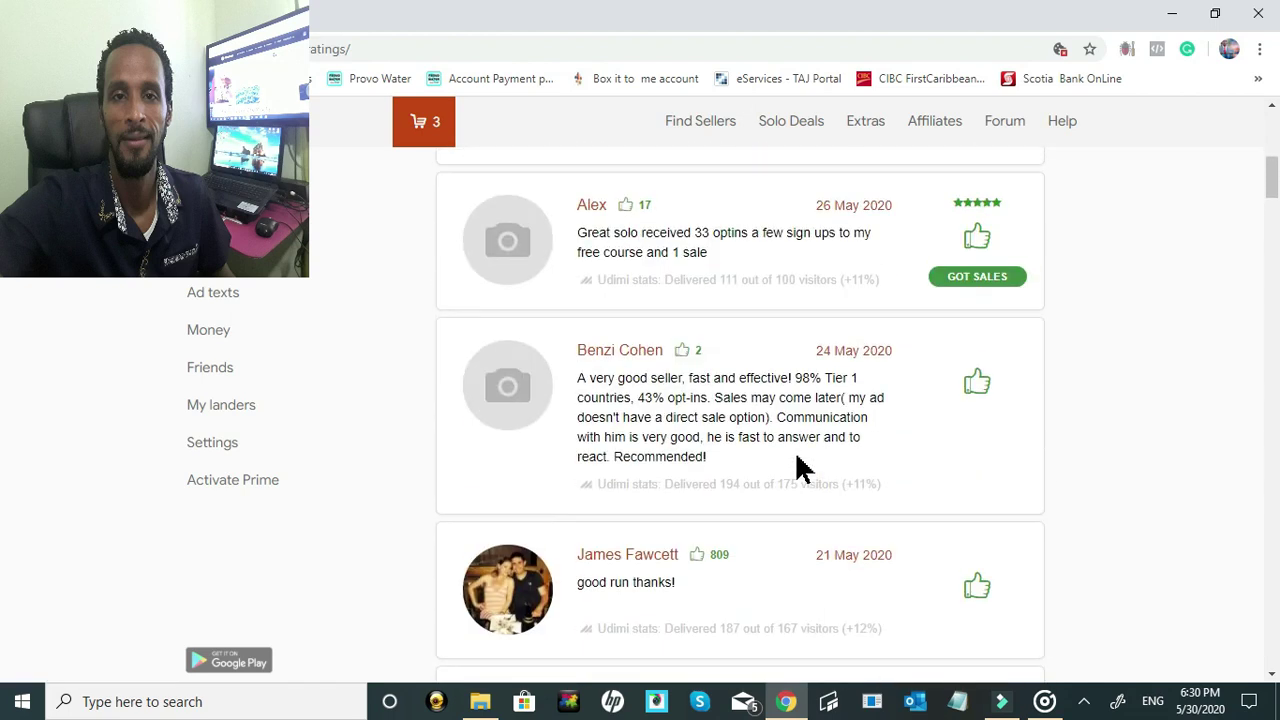
{"action": "scroll", "coordinate": [800, 465], "scroll_direction": "up", "scroll_amount": 6}
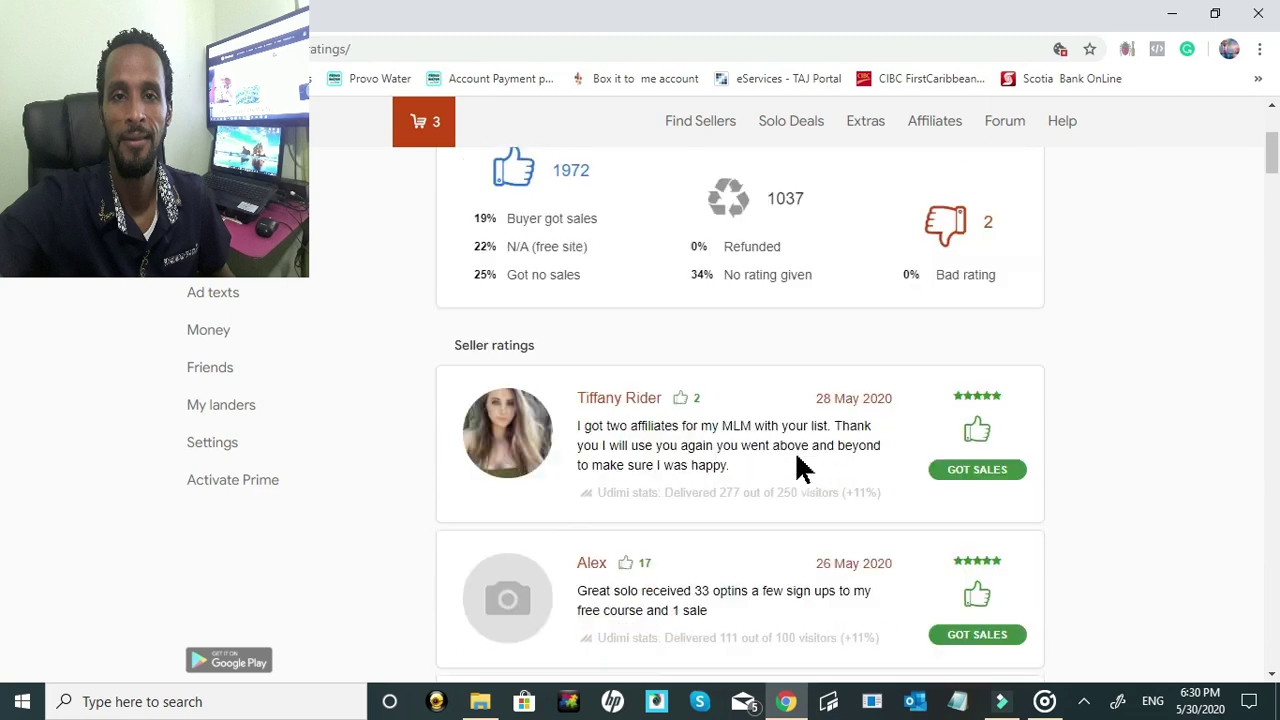
{"action": "scroll", "coordinate": [797, 462], "scroll_direction": "up", "scroll_amount": 1}
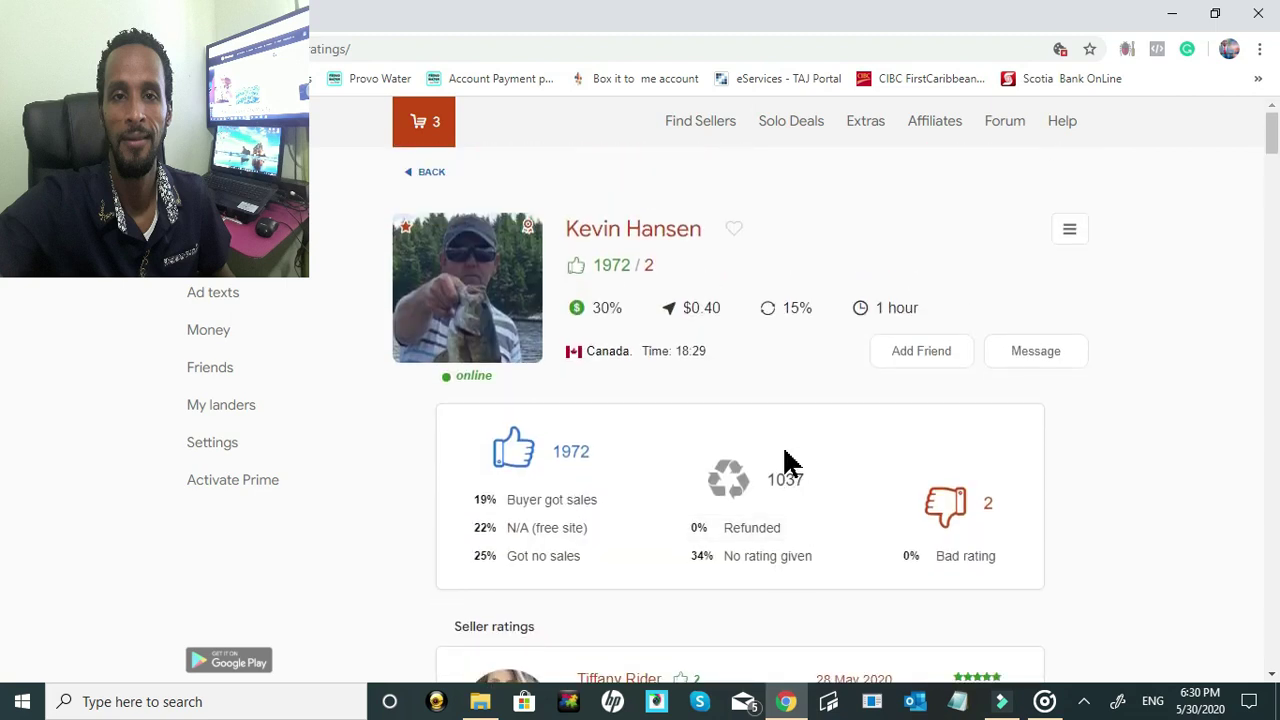
Check what the repeat-orders percentage in the seller's profile statistics means and recheck the most recent buyer reviews
{"action": "scroll", "coordinate": [790, 462], "scroll_direction": "down", "scroll_amount": 4}
{"action": "scroll", "coordinate": [788, 460], "scroll_direction": "up", "scroll_amount": 3}
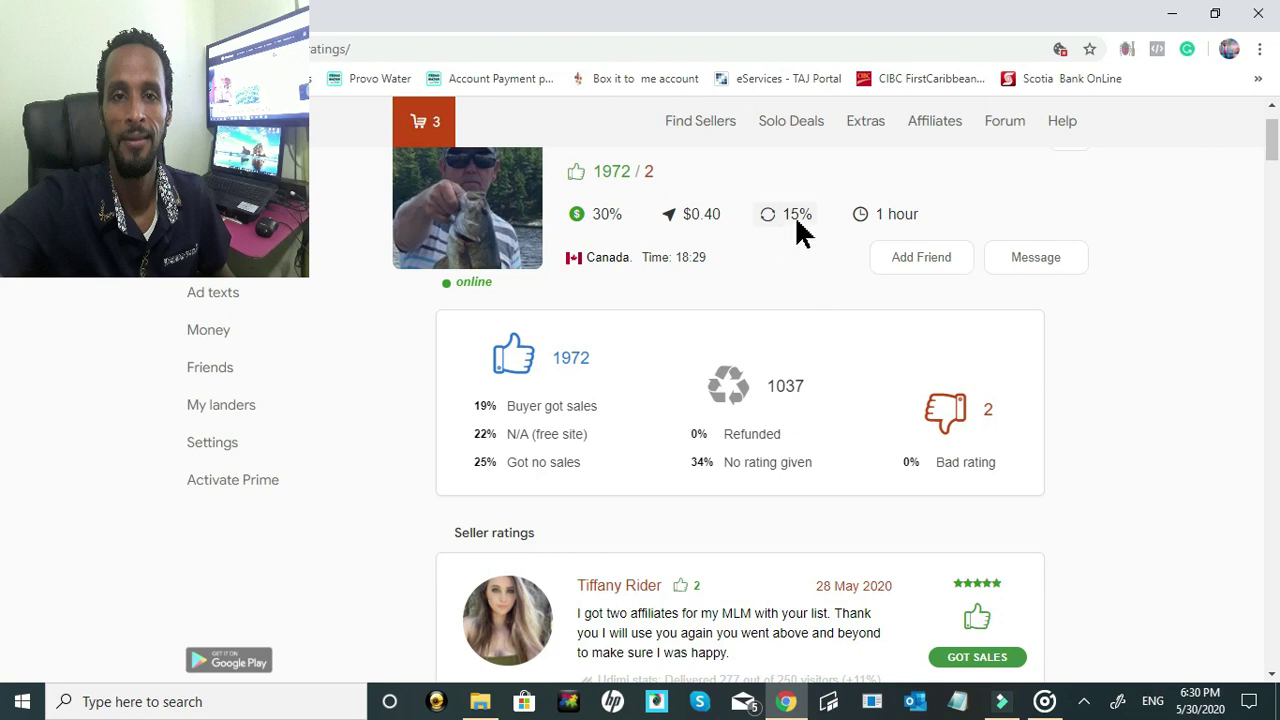
{"action": "mouse_move", "coordinate": [797, 224]}
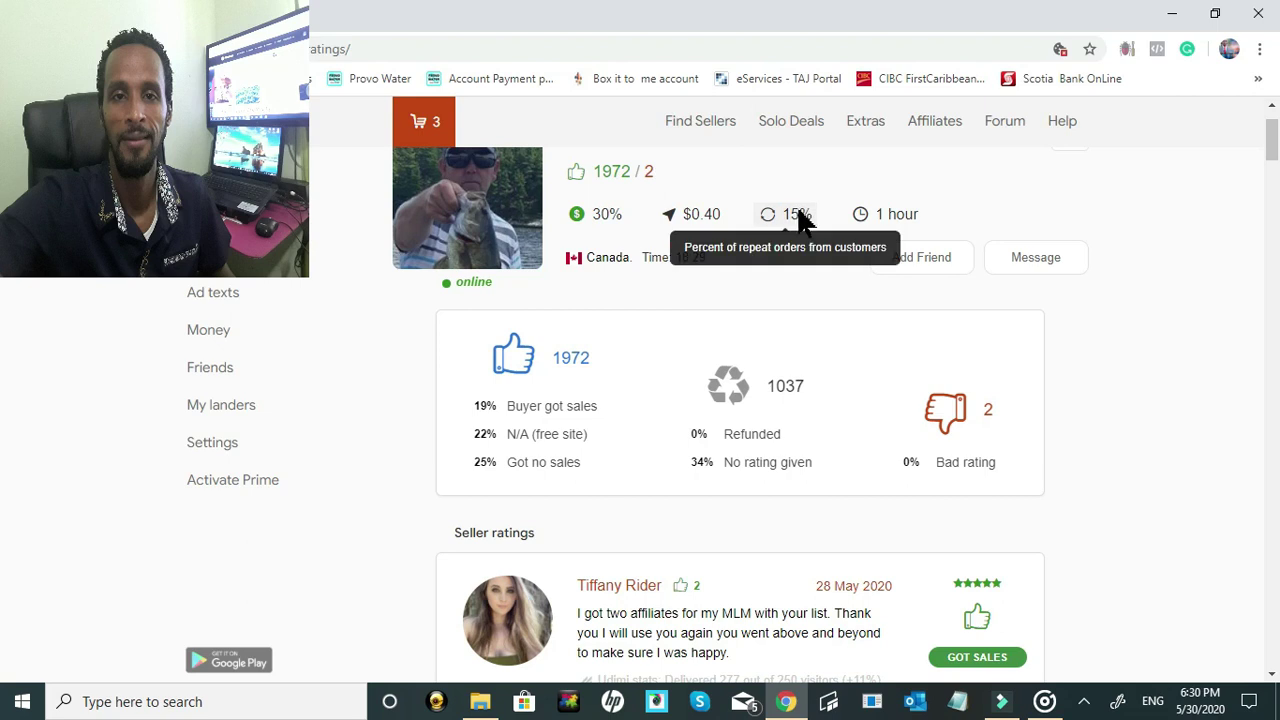
{"action": "scroll", "coordinate": [795, 280], "scroll_direction": "down", "scroll_amount": 3}
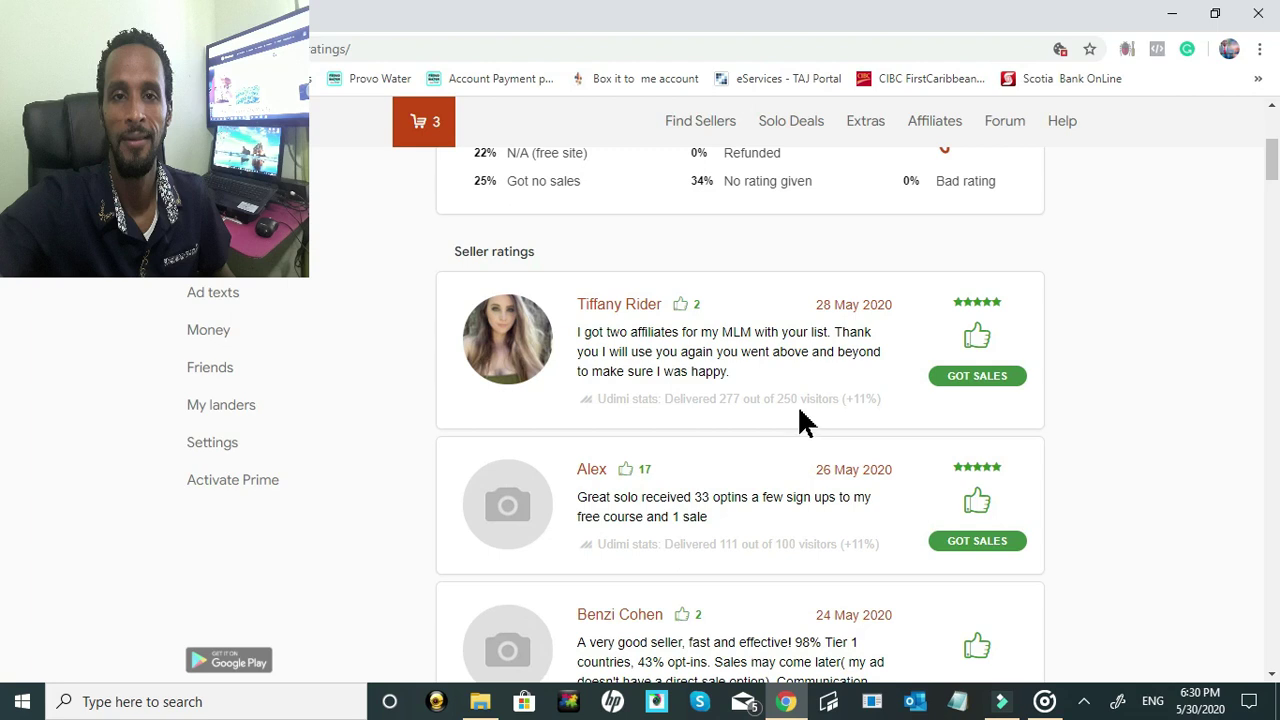
{"action": "scroll", "coordinate": [800, 415], "scroll_direction": "down", "scroll_amount": 3}
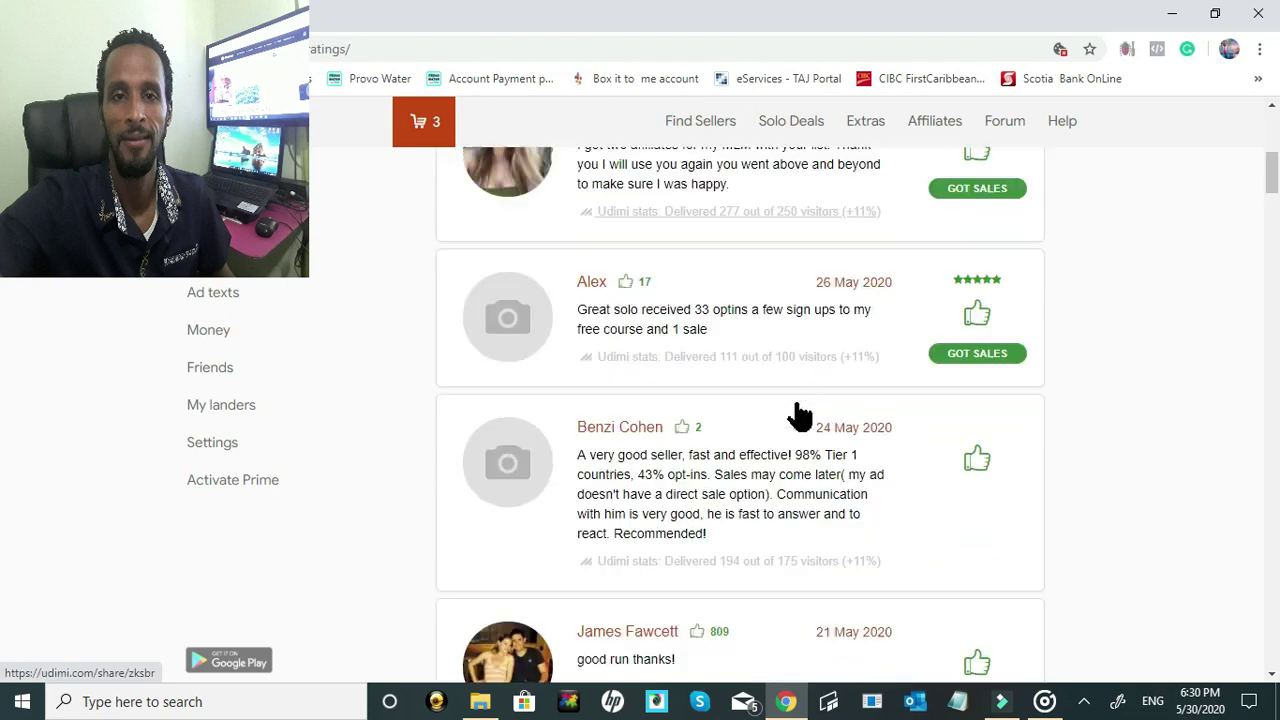
{"action": "scroll", "coordinate": [780, 360], "scroll_direction": "up", "scroll_amount": 5}
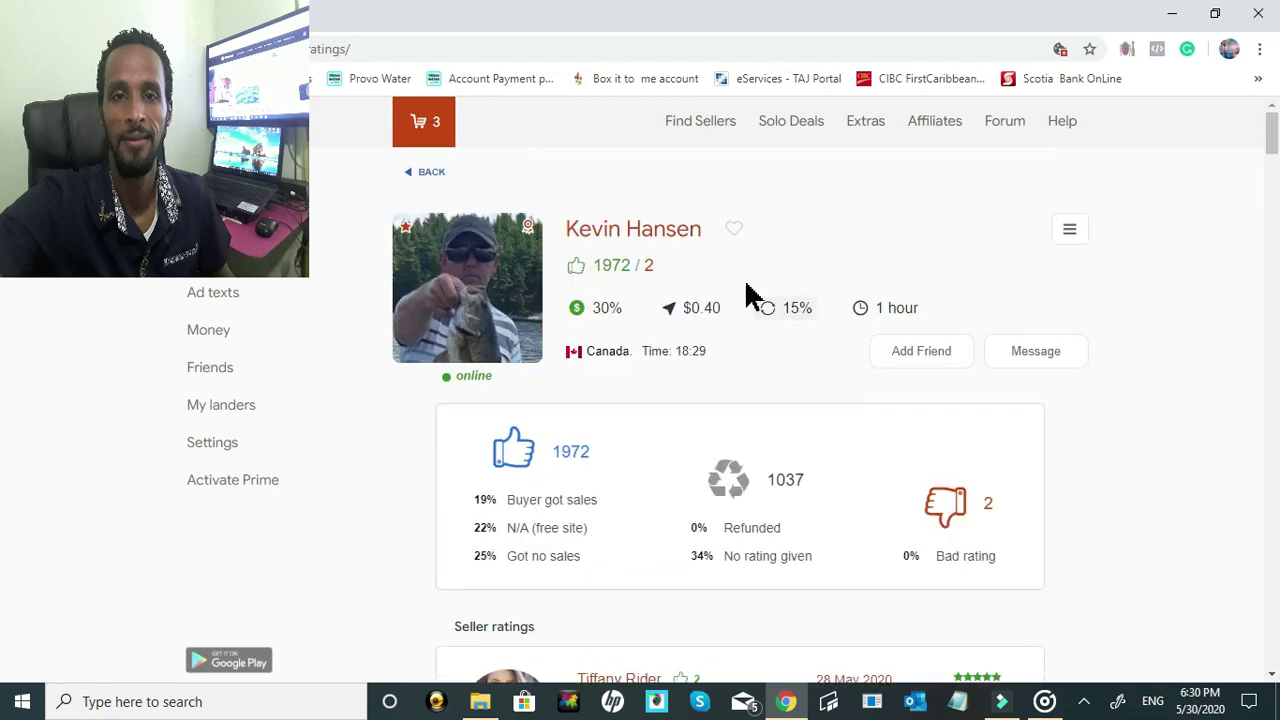
Return to the seller search and compare the listed sellers' prices, sales percentages and ratings
{"action": "left_click", "coordinate": [689, 126]}
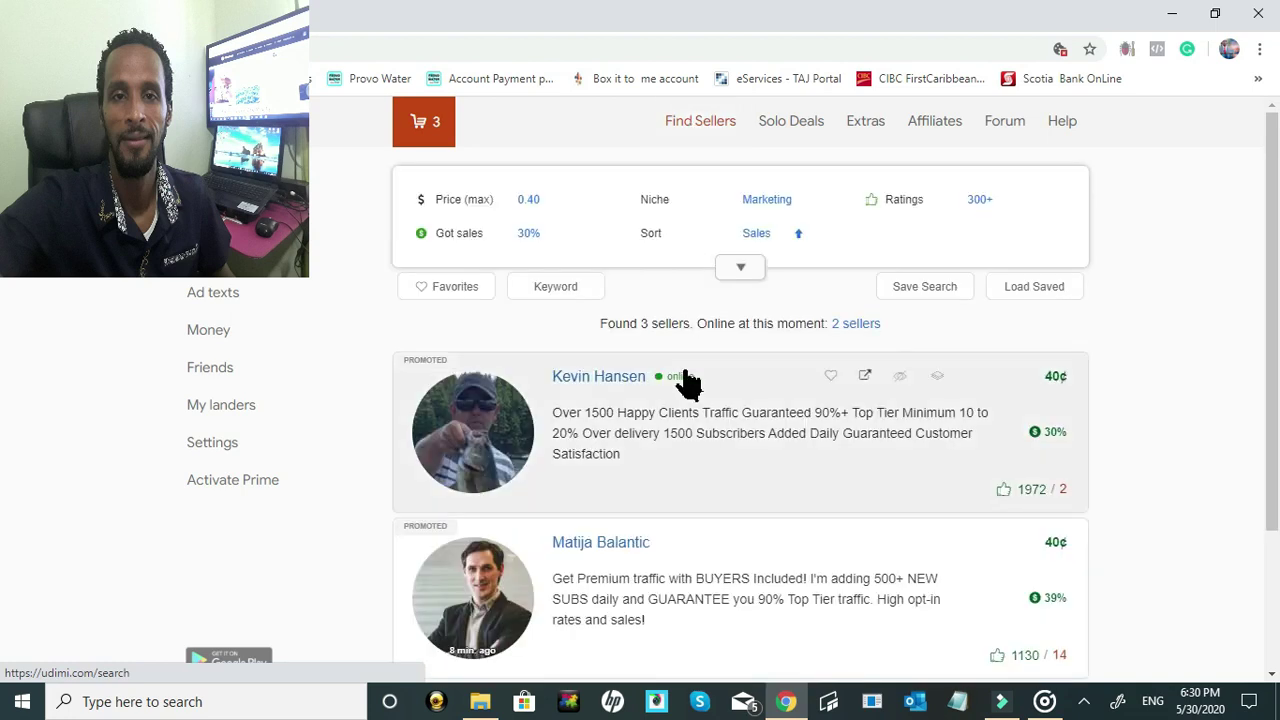
{"action": "scroll", "coordinate": [688, 385], "scroll_direction": "down", "scroll_amount": 2}
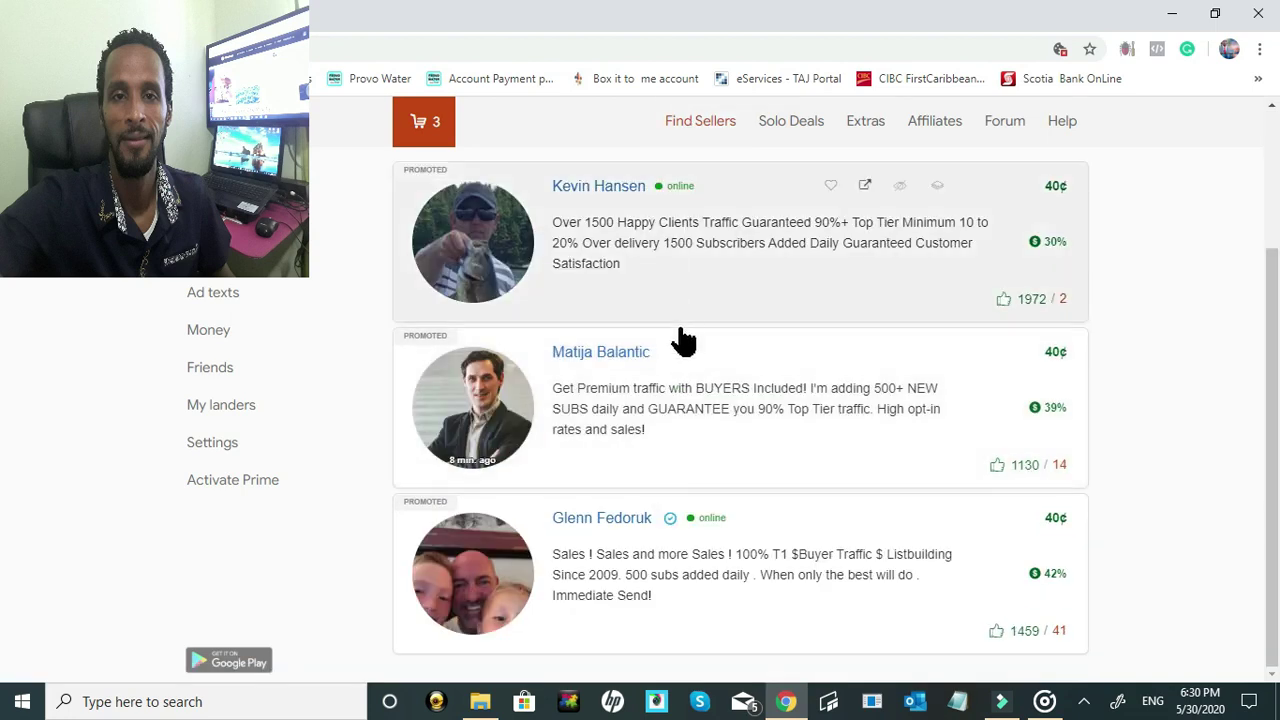
{"action": "scroll", "coordinate": [695, 360], "scroll_direction": "up", "scroll_amount": 2}
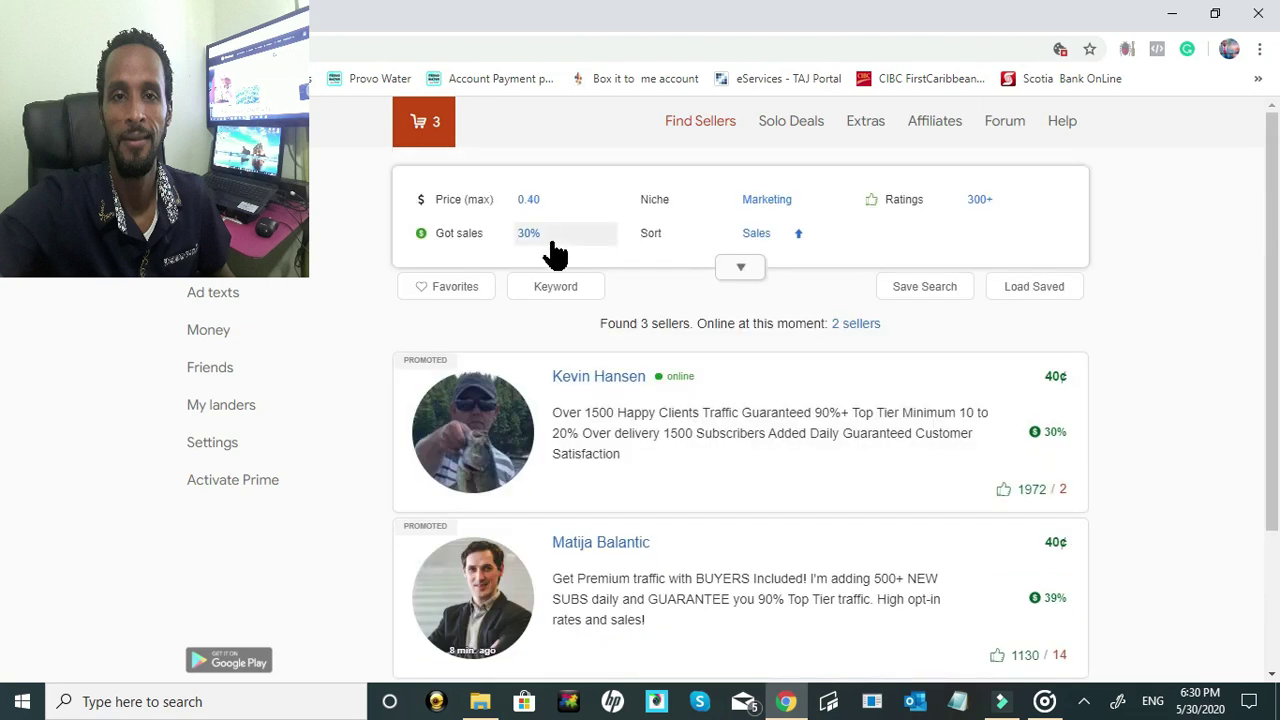
Expand the additional search filters and check the start-within and got-sales options against the listed sellers
{"action": "left_click", "coordinate": [740, 268]}
{"action": "left_click", "coordinate": [542, 314]}
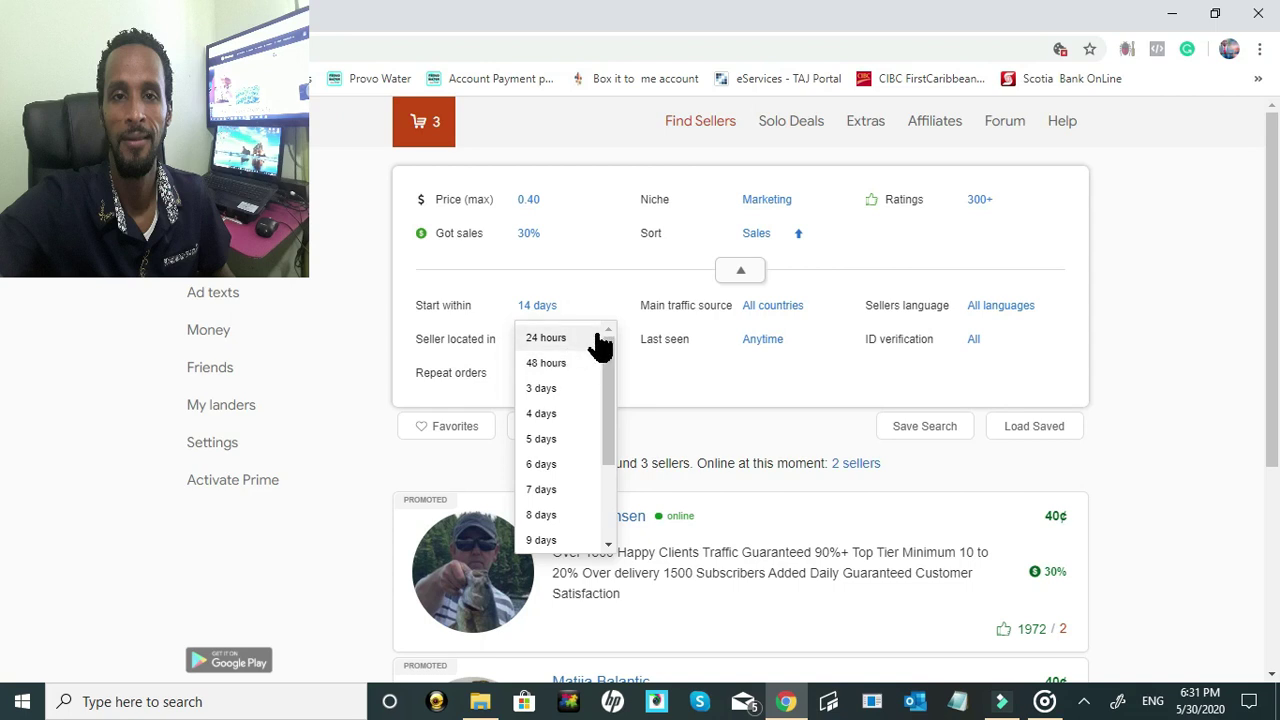
{"action": "left_click", "coordinate": [608, 240]}
{"action": "scroll", "coordinate": [674, 390], "scroll_direction": "down", "scroll_amount": 2}
{"action": "scroll", "coordinate": [674, 400], "scroll_direction": "down", "scroll_amount": 2}
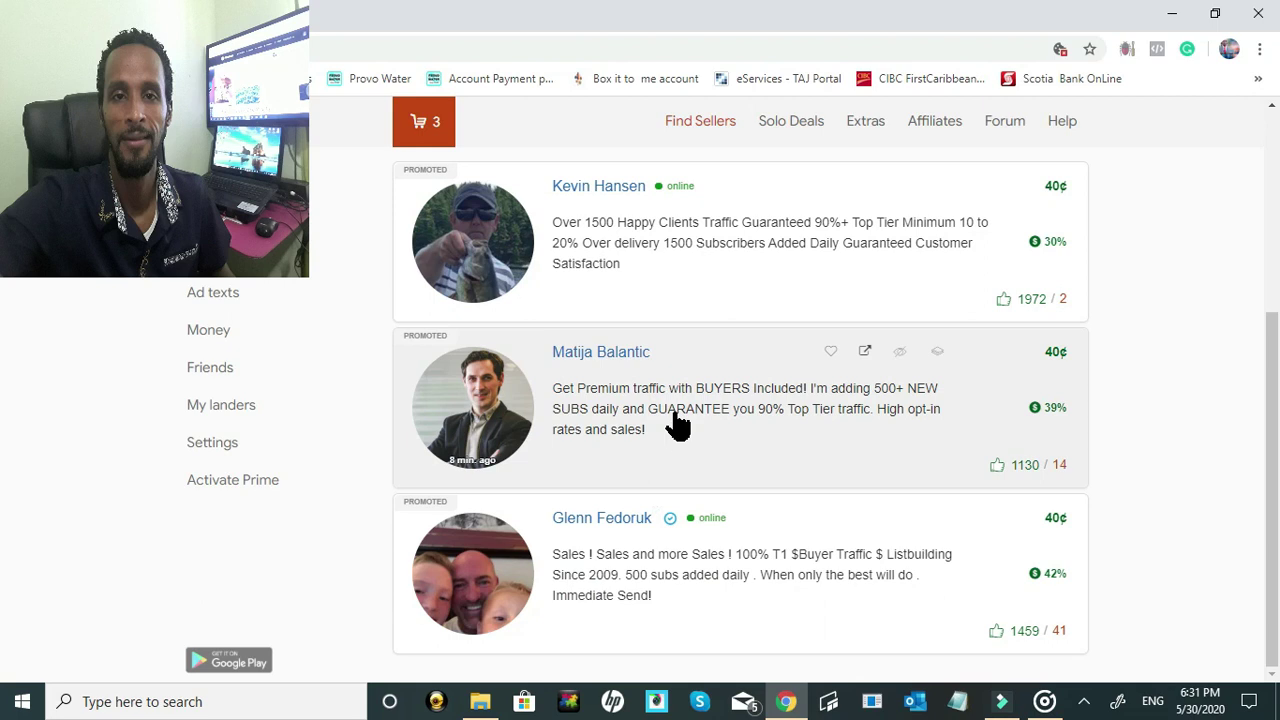
{"action": "scroll", "coordinate": [678, 422], "scroll_direction": "up", "scroll_amount": 3}
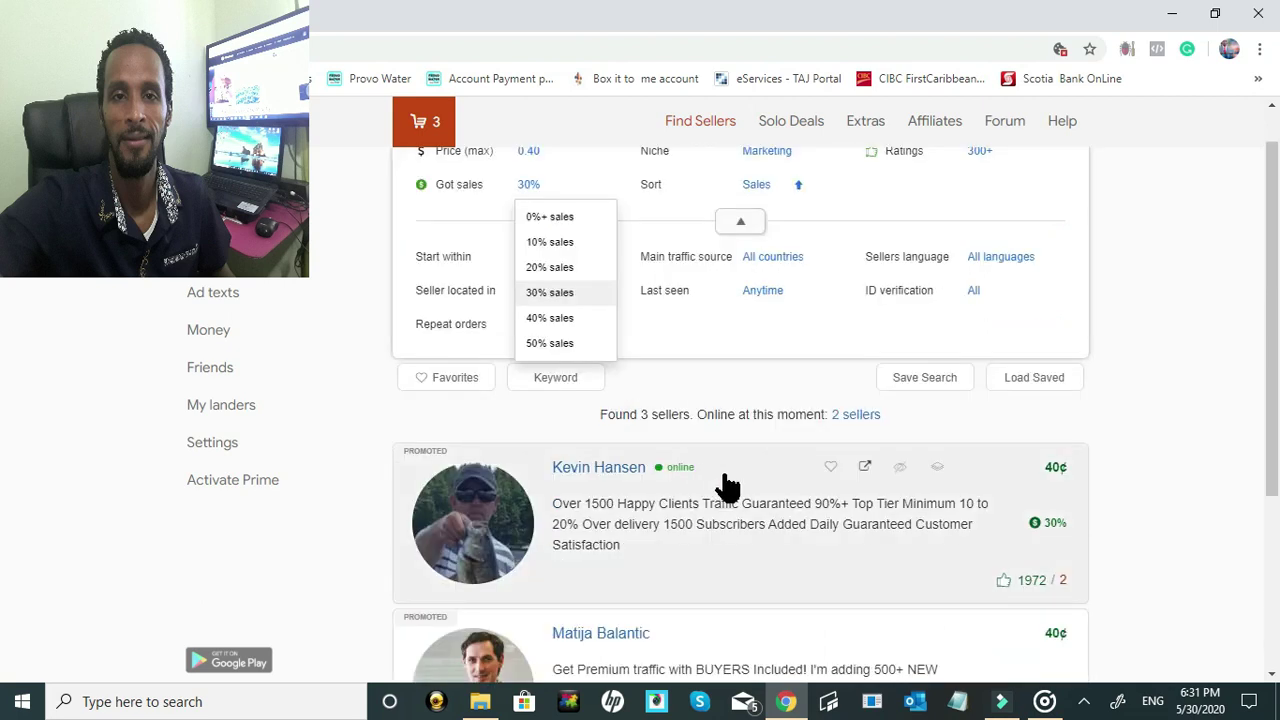
{"action": "left_click", "coordinate": [734, 340]}
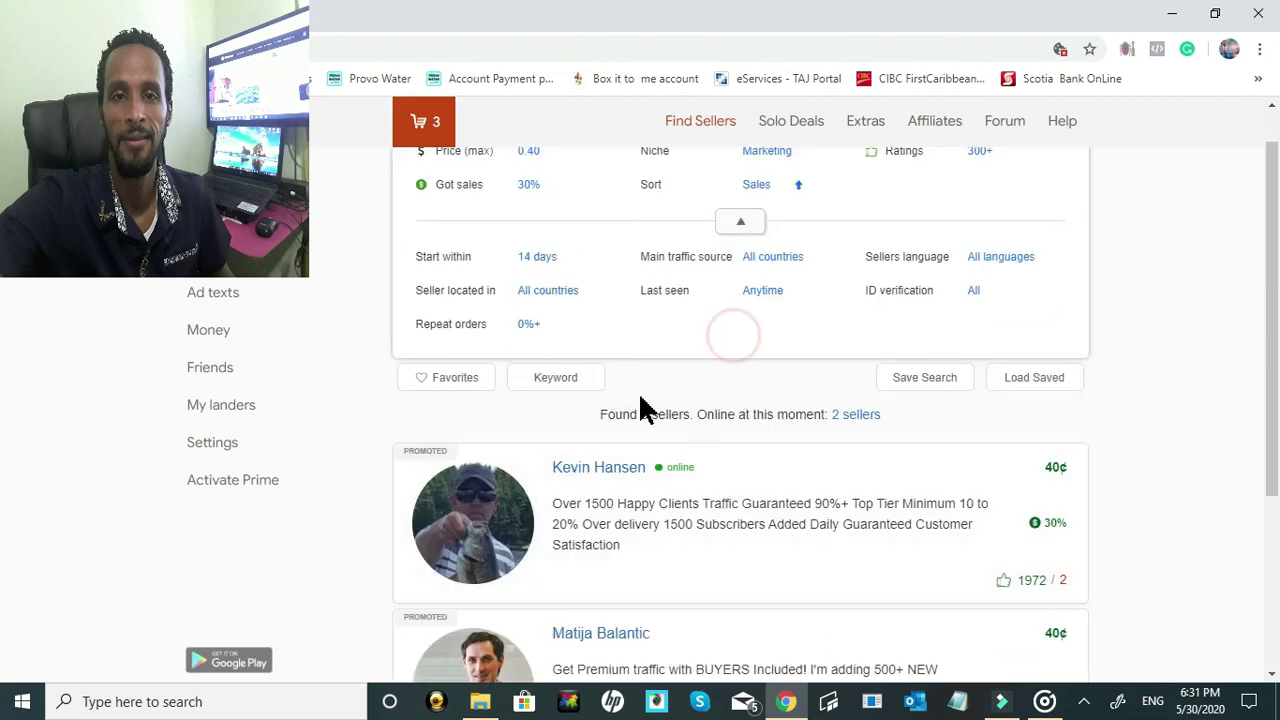
{"action": "scroll", "coordinate": [1100, 290], "scroll_direction": "up", "scroll_amount": 1}
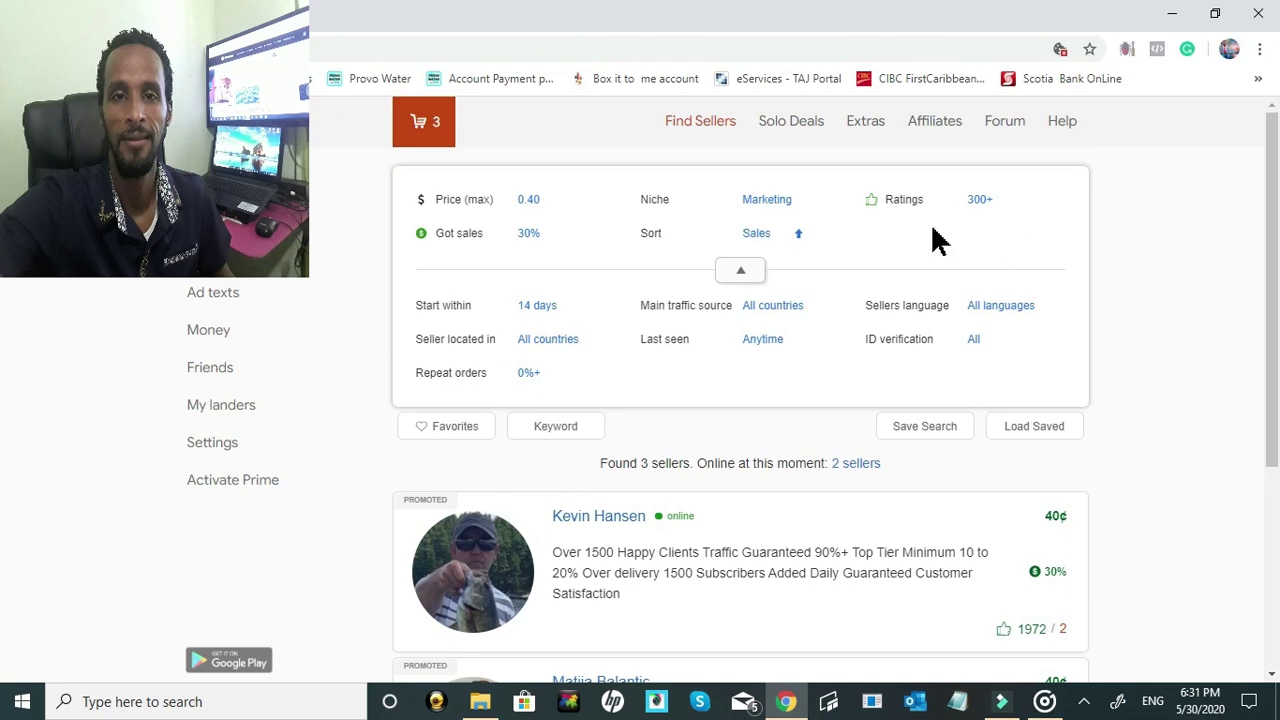
Set the maximum price filter to $0.60 and the got-sales filter to 30%
{"action": "left_click", "coordinate": [566, 206]}
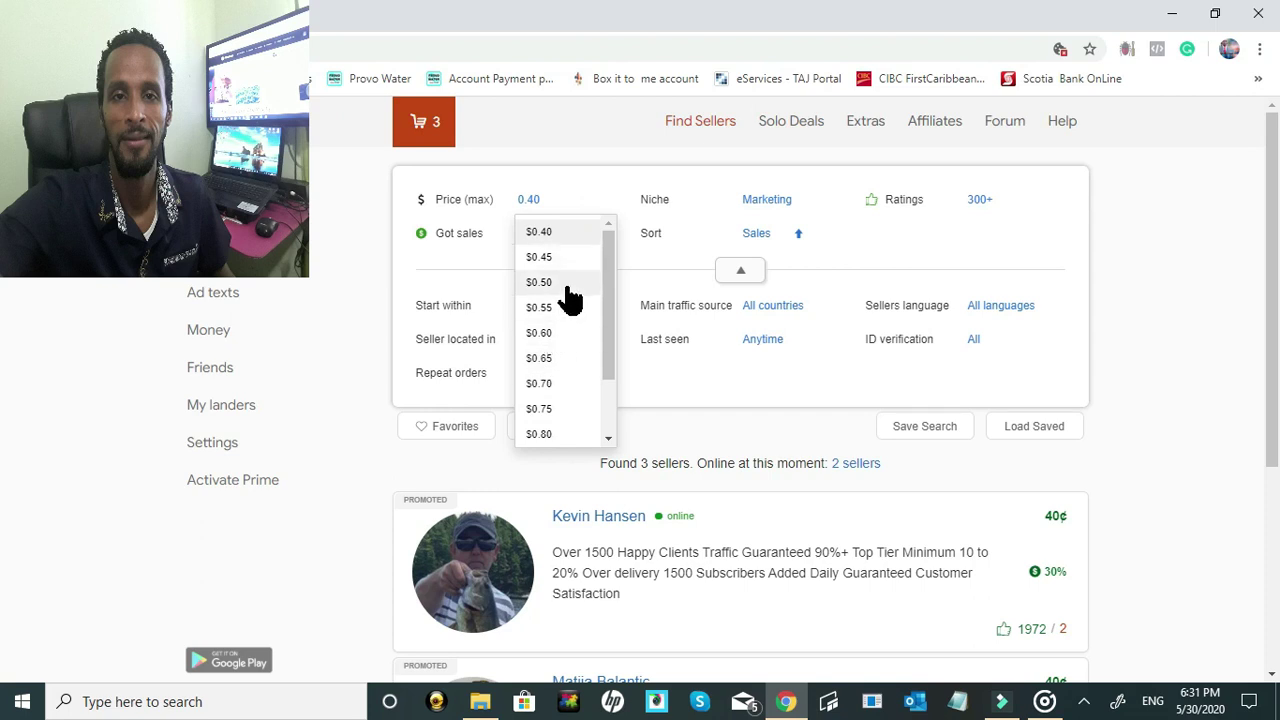
{"action": "left_click", "coordinate": [559, 334]}
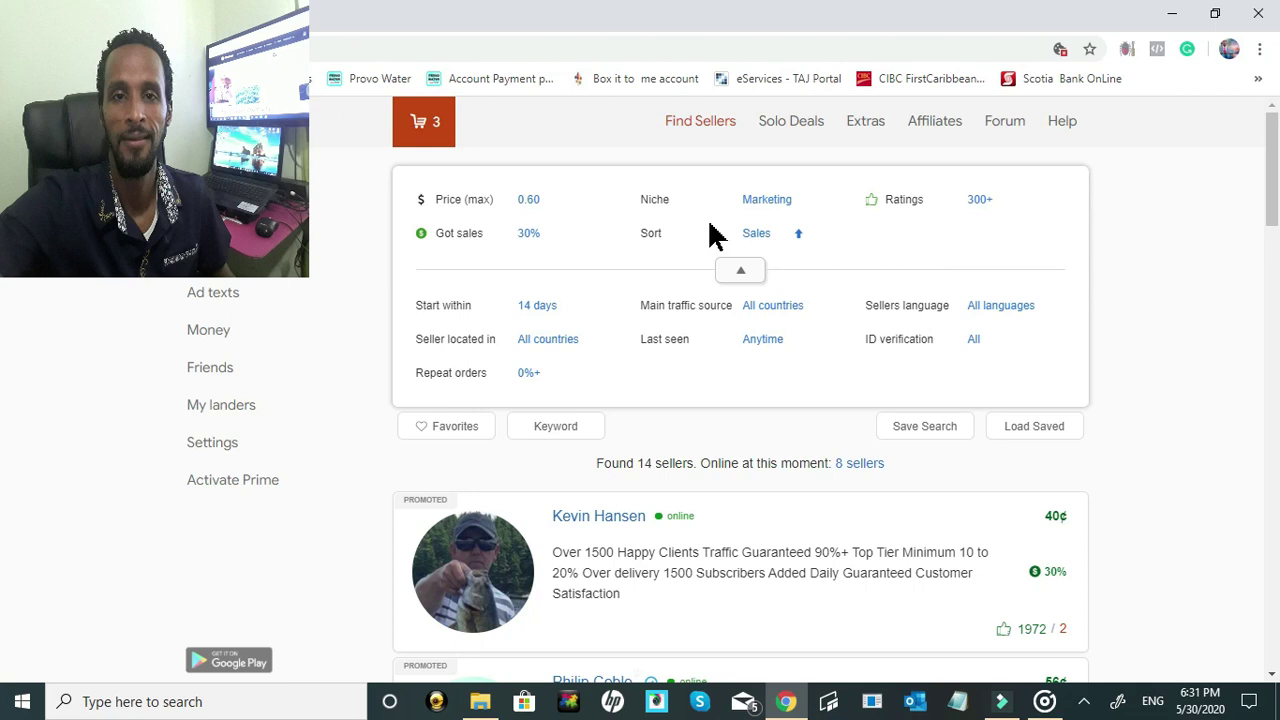
{"action": "left_click", "coordinate": [529, 238]}
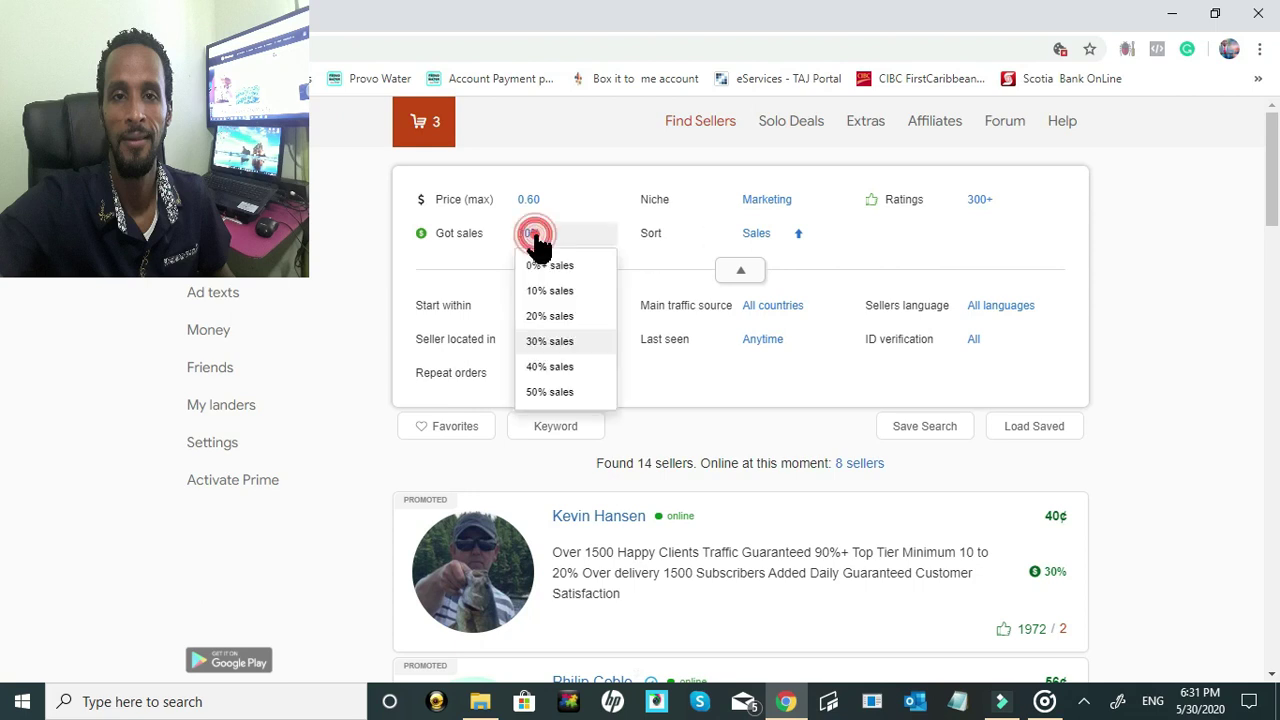
{"action": "left_click", "coordinate": [553, 341]}
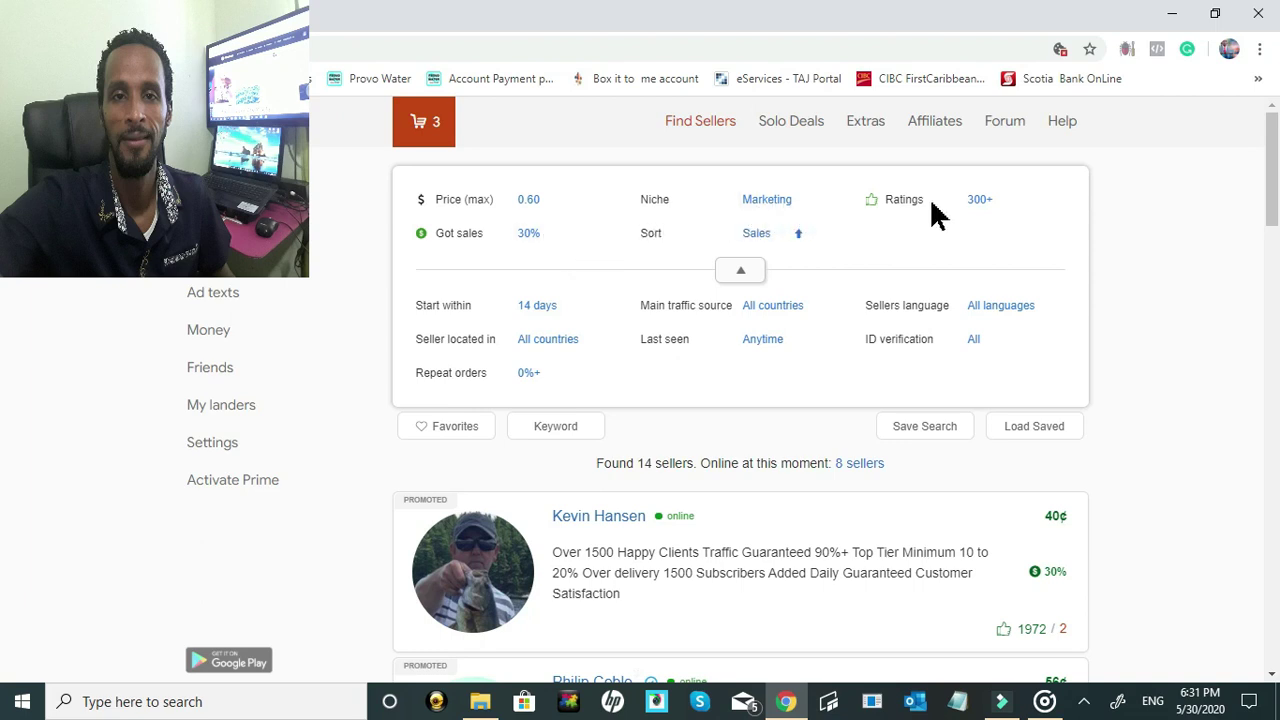
Examine the minimum-ratings options and look through the sellers that match the search filters
{"action": "left_click", "coordinate": [983, 212]}
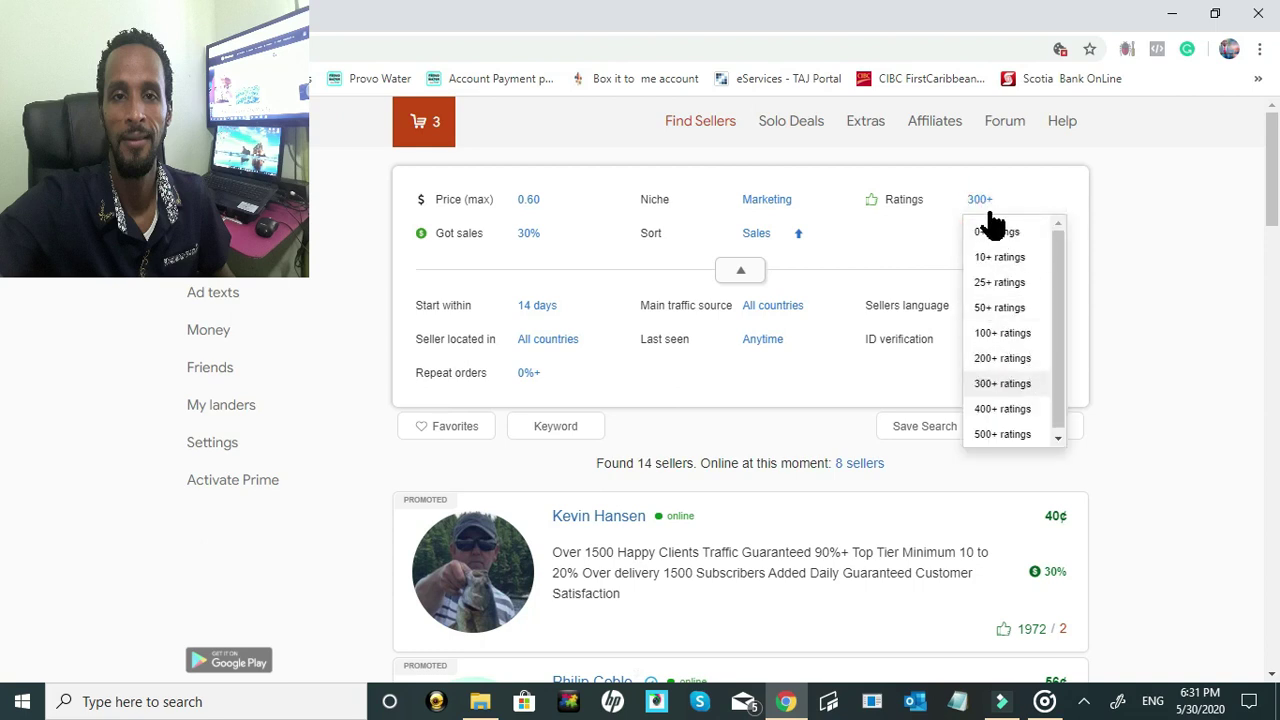
{"action": "left_click", "coordinate": [922, 250]}
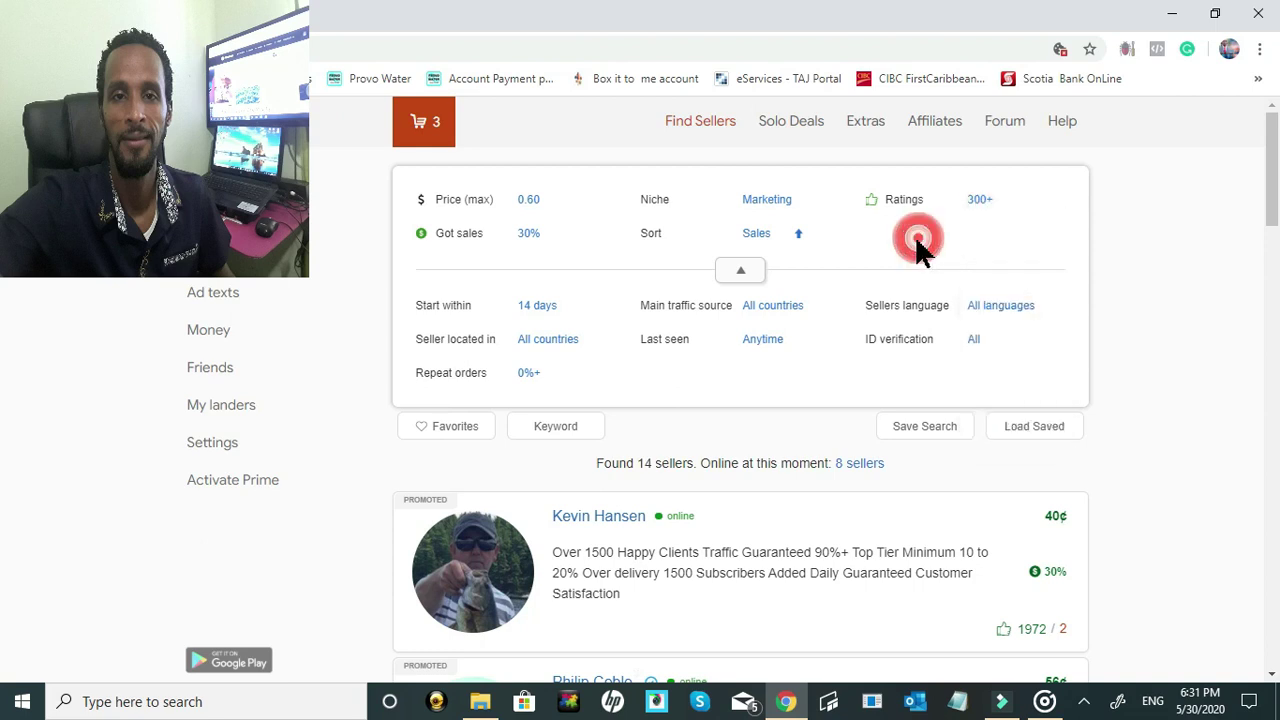
{"action": "left_click", "coordinate": [976, 220]}
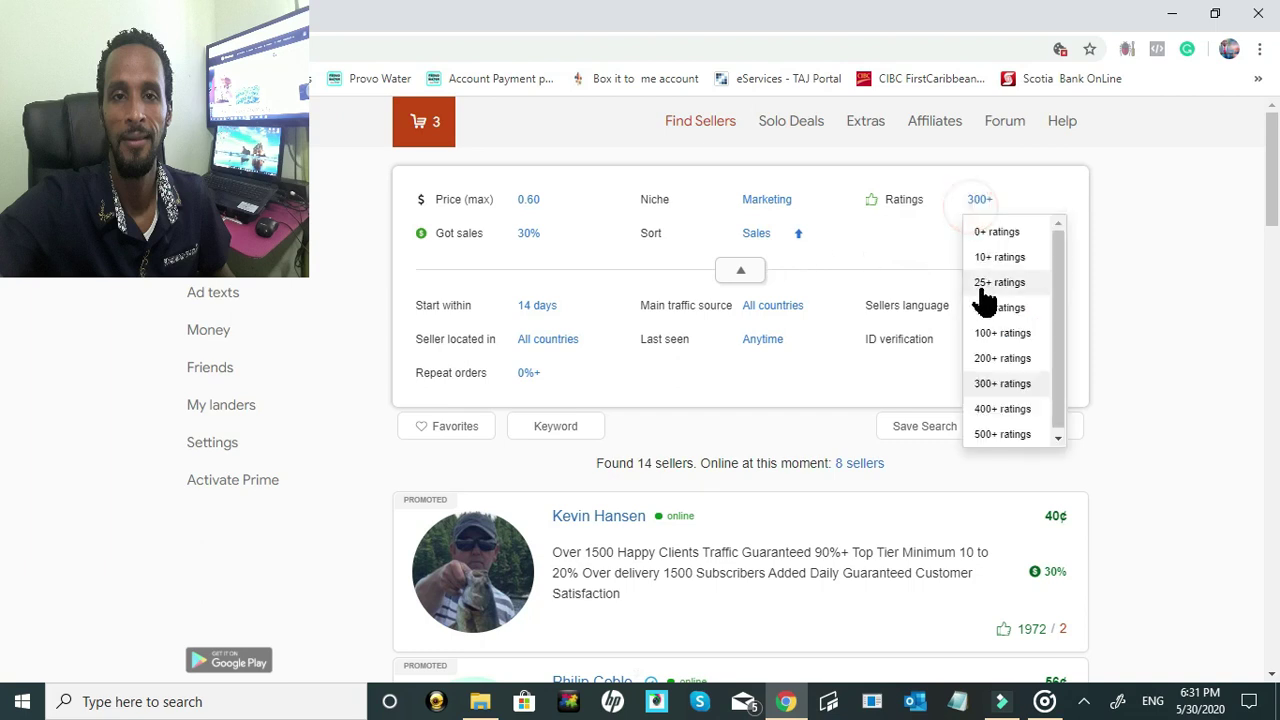
{"action": "left_click", "coordinate": [897, 242]}
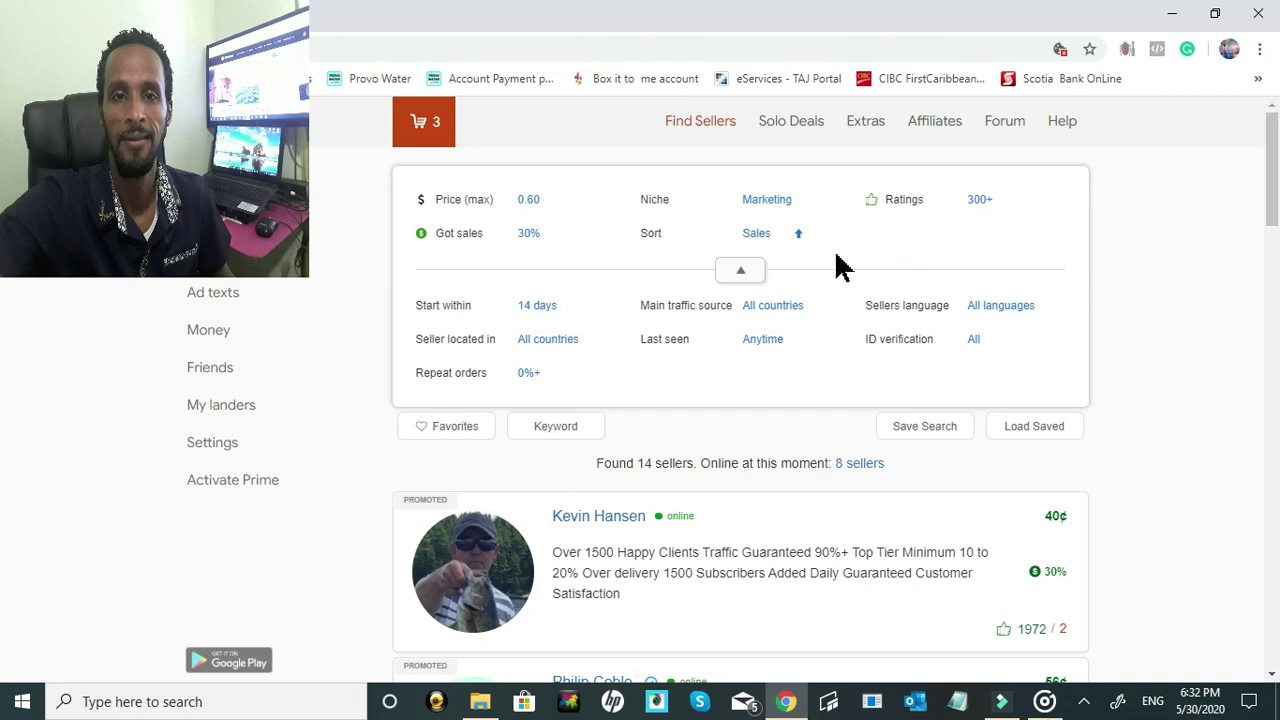
{"action": "scroll", "coordinate": [786, 260], "scroll_direction": "down", "scroll_amount": 1}
{"action": "scroll", "coordinate": [786, 260], "scroll_direction": "up", "scroll_amount": 1}
{"action": "scroll", "coordinate": [811, 294], "scroll_direction": "down", "scroll_amount": 3}
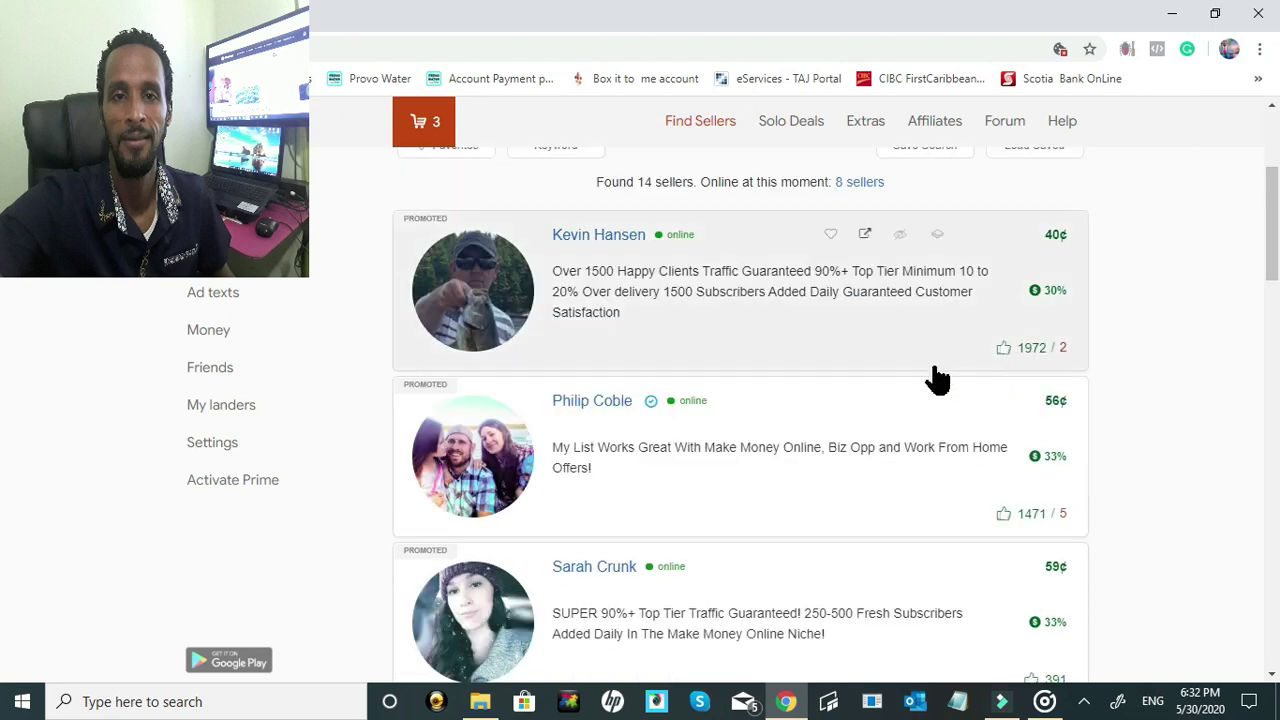
{"action": "scroll", "coordinate": [808, 380], "scroll_direction": "down", "scroll_amount": 1}
{"action": "scroll", "coordinate": [1000, 320], "scroll_direction": "up", "scroll_amount": 3}
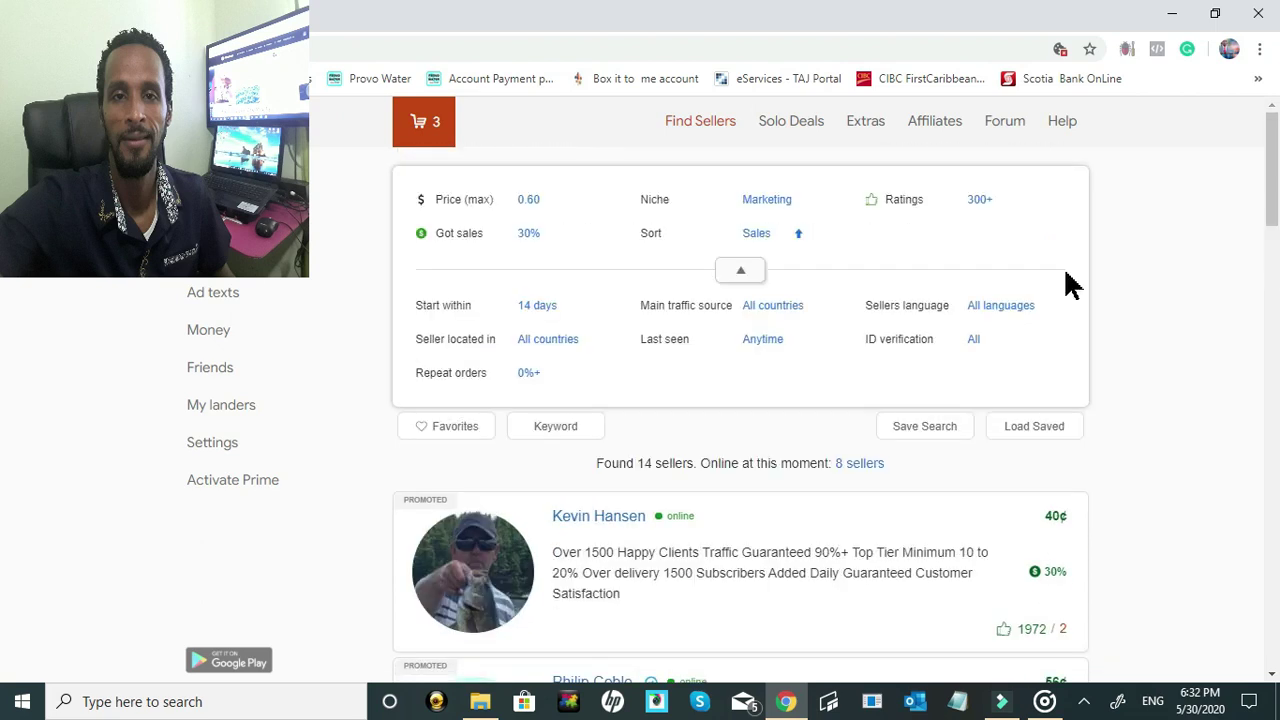
{"action": "left_click", "coordinate": [1000, 212]}
Try the got-sales filter at 40% and restore it to 30%
{"action": "left_click", "coordinate": [548, 233]}
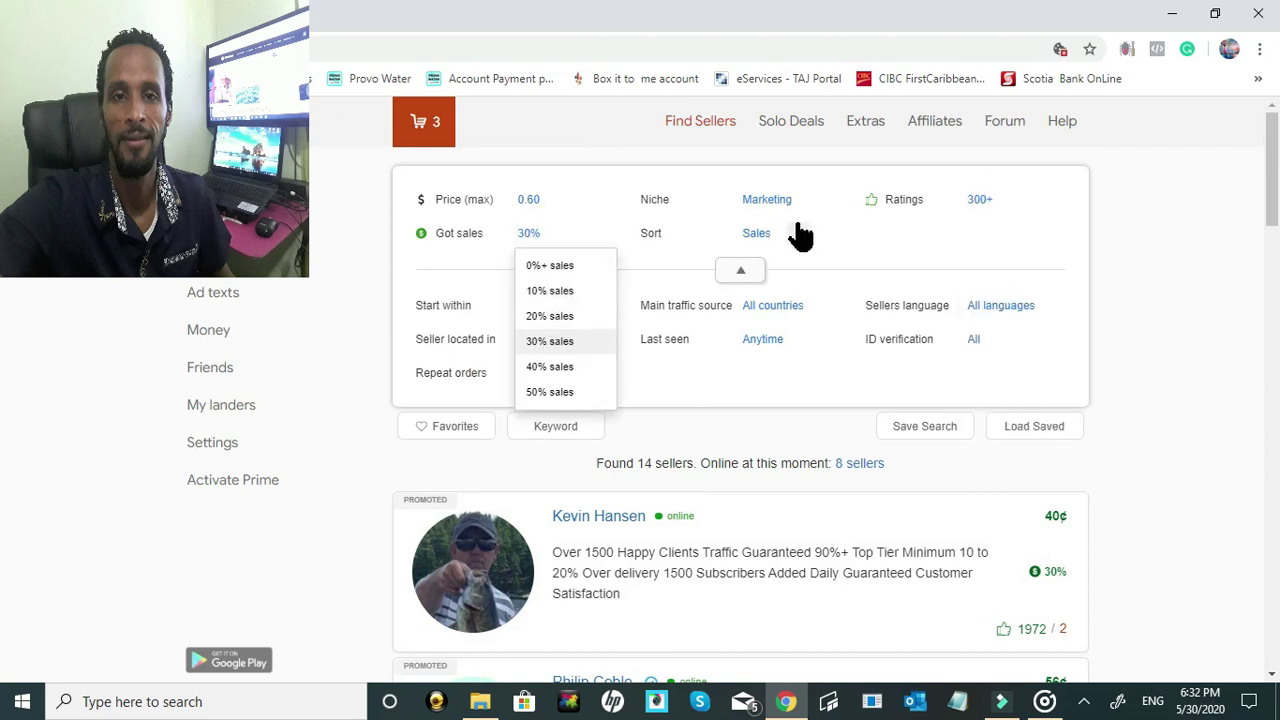
{"action": "left_click", "coordinate": [1145, 240]}
{"action": "left_click", "coordinate": [553, 362]}
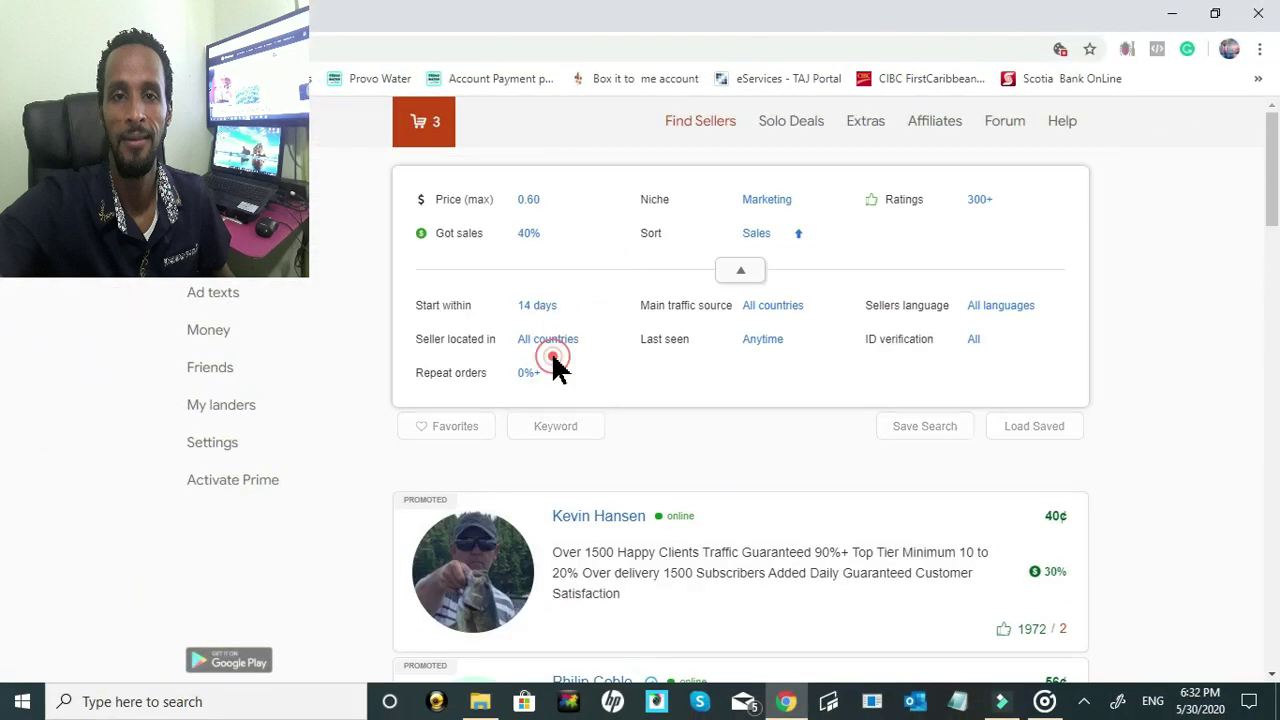
{"action": "left_click", "coordinate": [545, 236]}
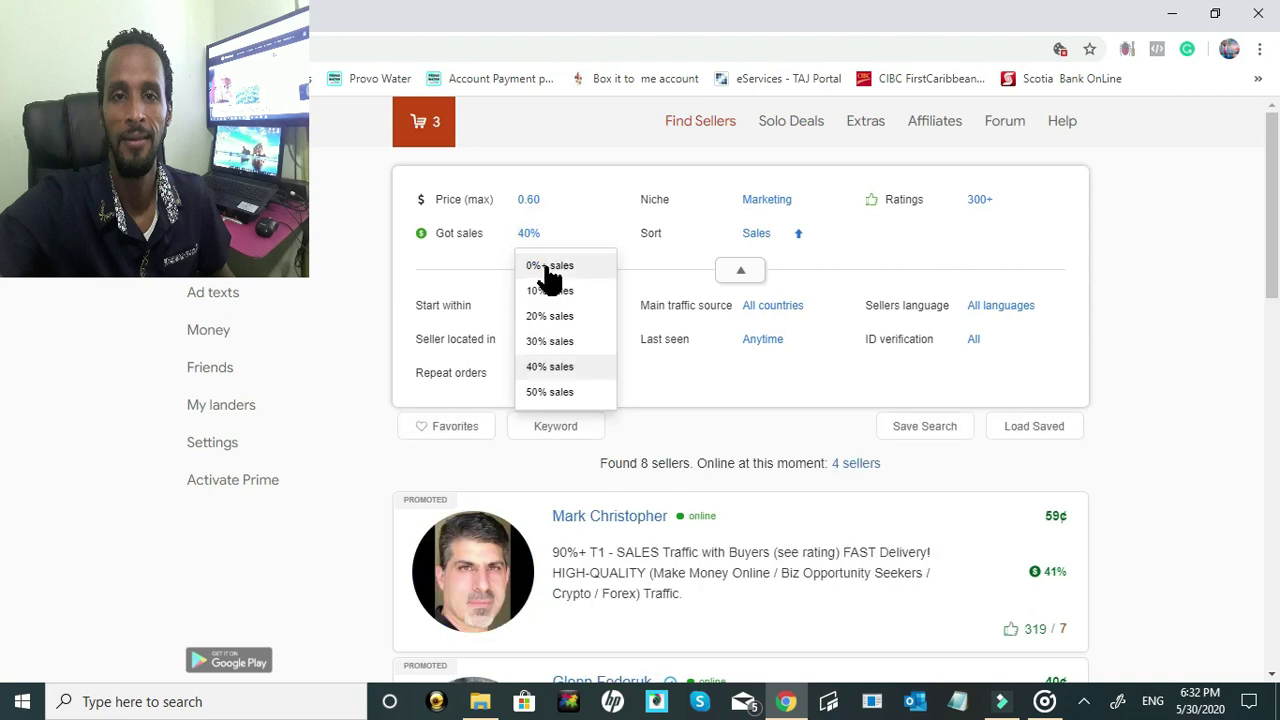
{"action": "left_click", "coordinate": [553, 345]}
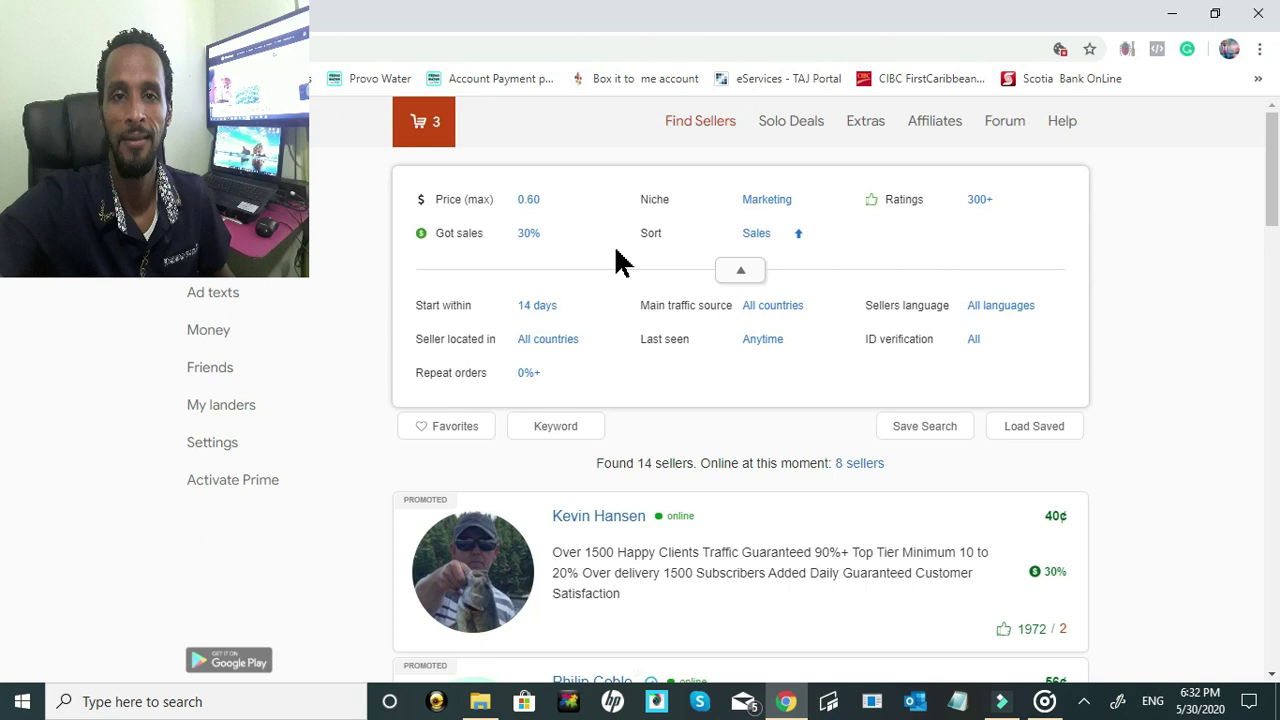
Collapse the additional filters and open the profile of the first listed seller, priced at 40¢ per click
{"action": "left_click", "coordinate": [741, 272]}
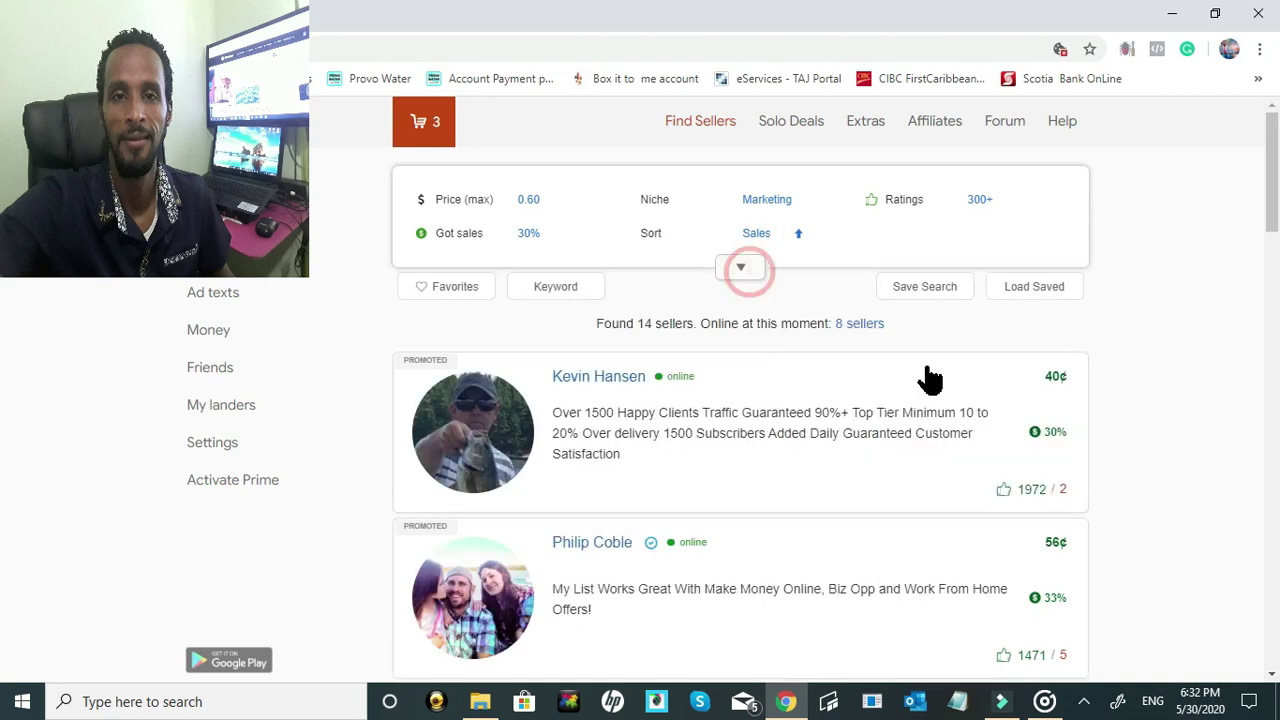
{"action": "scroll", "coordinate": [1100, 390], "scroll_direction": "down", "scroll_amount": 2}
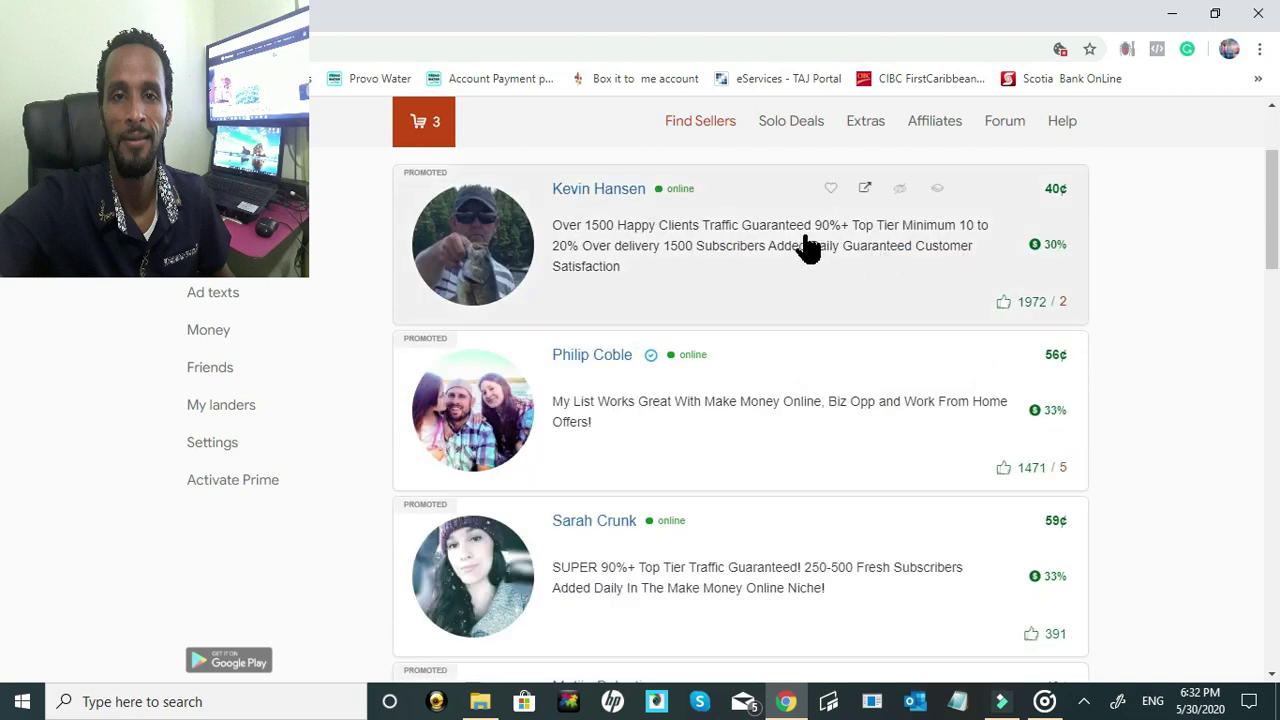
{"action": "left_click", "coordinate": [740, 200]}
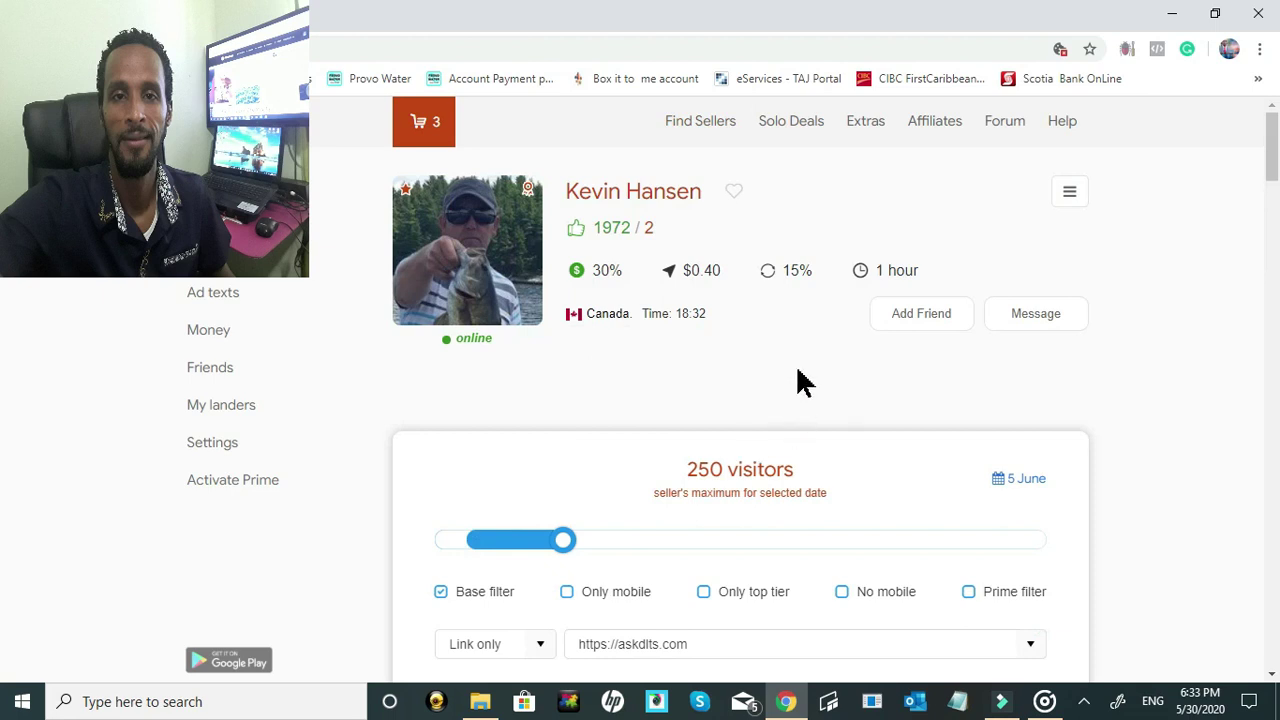
Look over the seller's statistics and order form and try an order size of 150 visitors
{"action": "scroll", "coordinate": [800, 380], "scroll_direction": "down", "scroll_amount": 2}
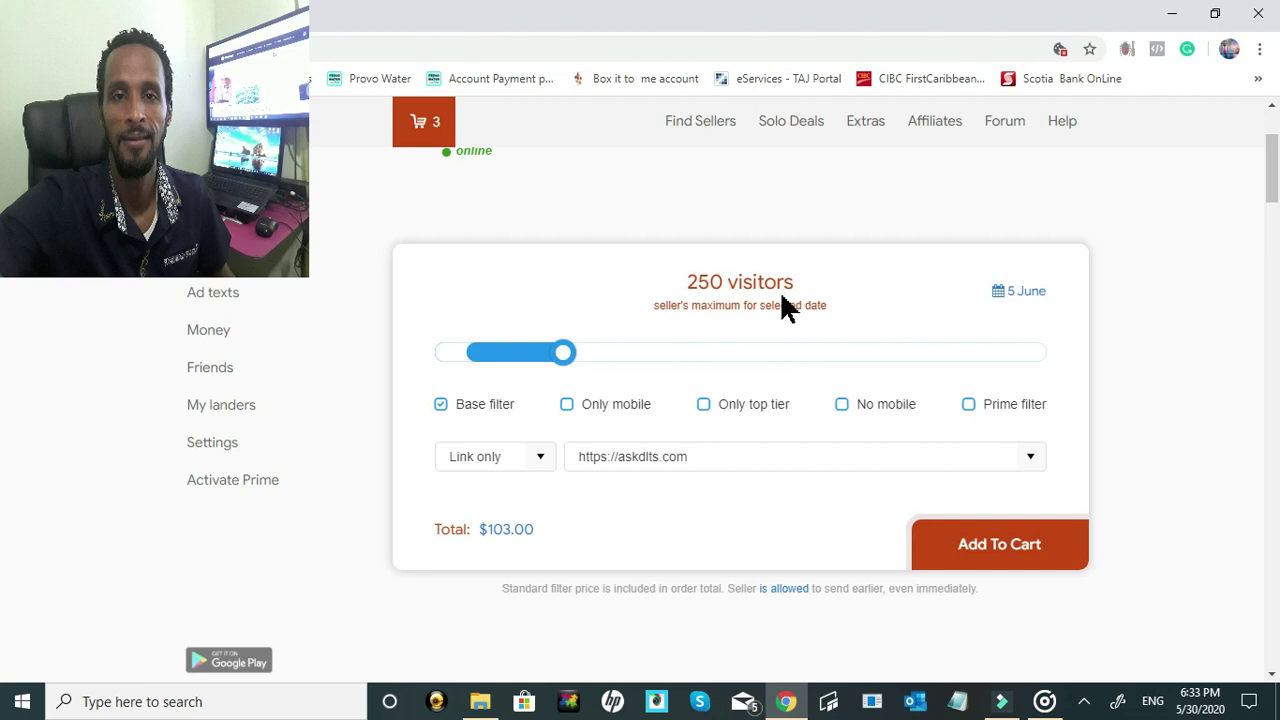
{"action": "scroll", "coordinate": [800, 255], "scroll_direction": "up", "scroll_amount": 2}
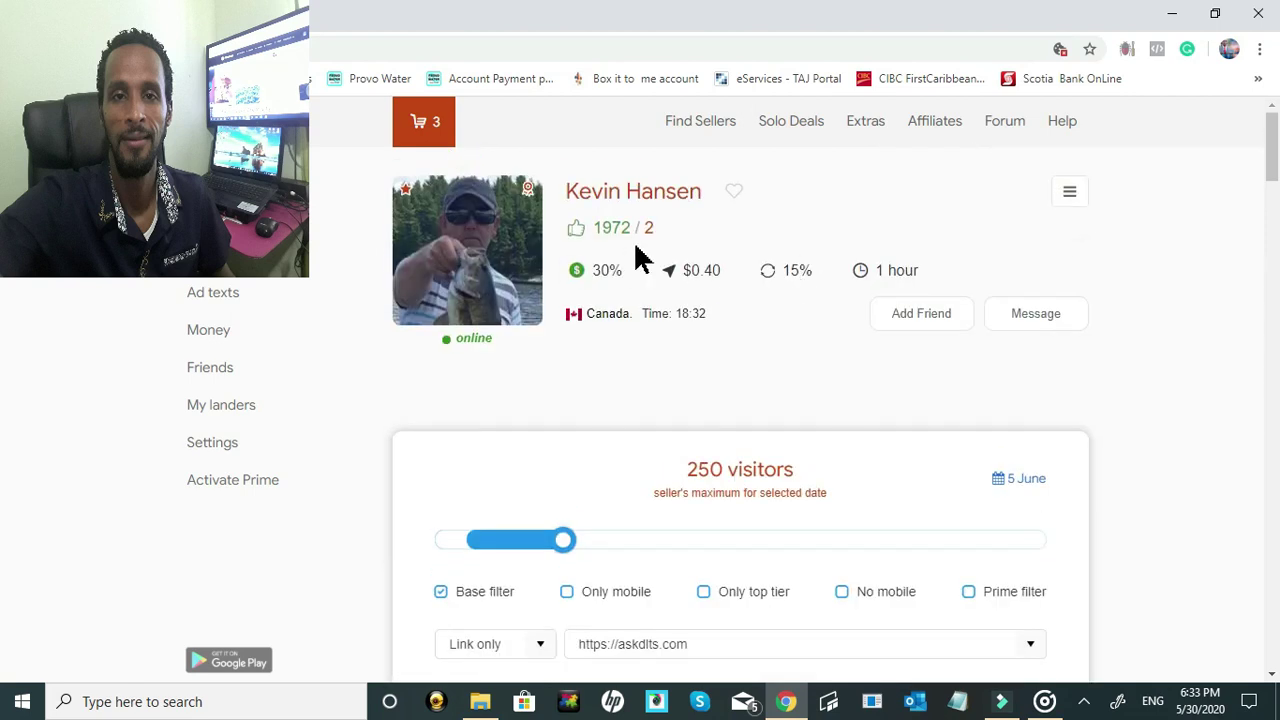
{"action": "scroll", "coordinate": [698, 325], "scroll_direction": "down", "scroll_amount": 2}
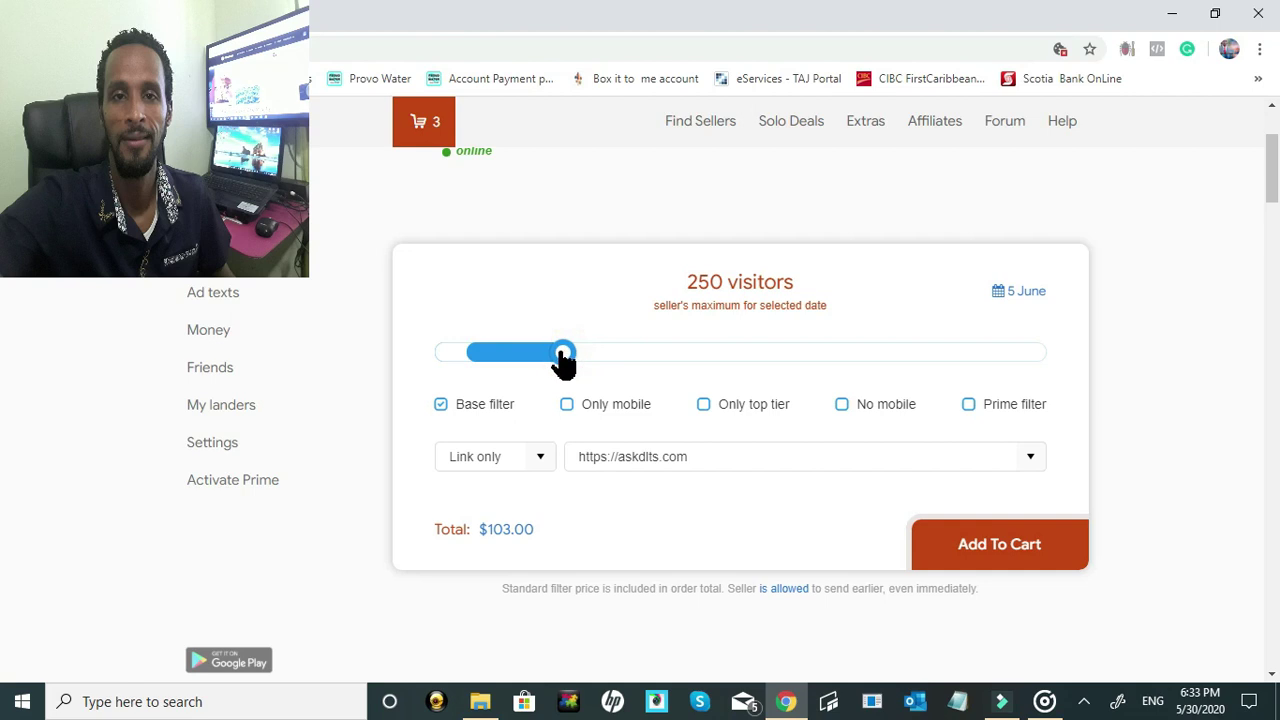
{"action": "left_click_drag", "start_coordinate": [563, 360], "coordinate": [499, 367]}
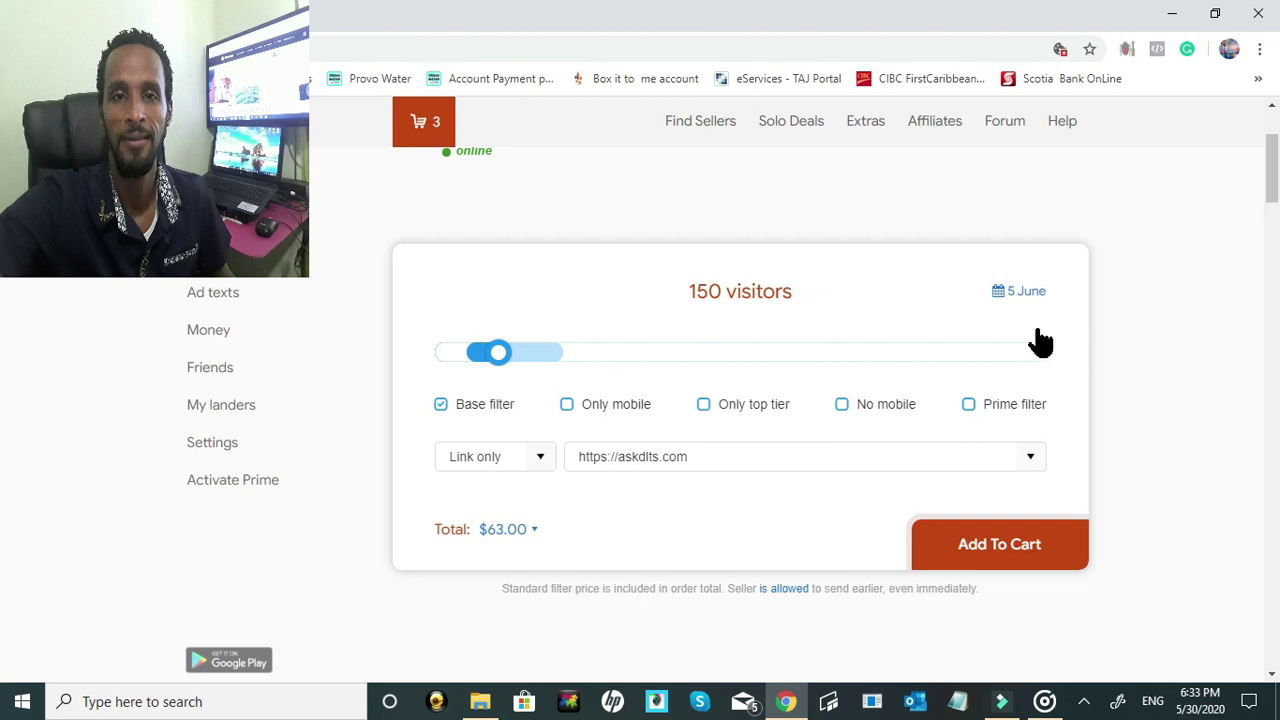
Check the available start dates and set the order size to 100 visitors
{"action": "left_click", "coordinate": [1025, 292]}
{"action": "scroll", "coordinate": [986, 350], "scroll_direction": "up", "scroll_amount": 2}
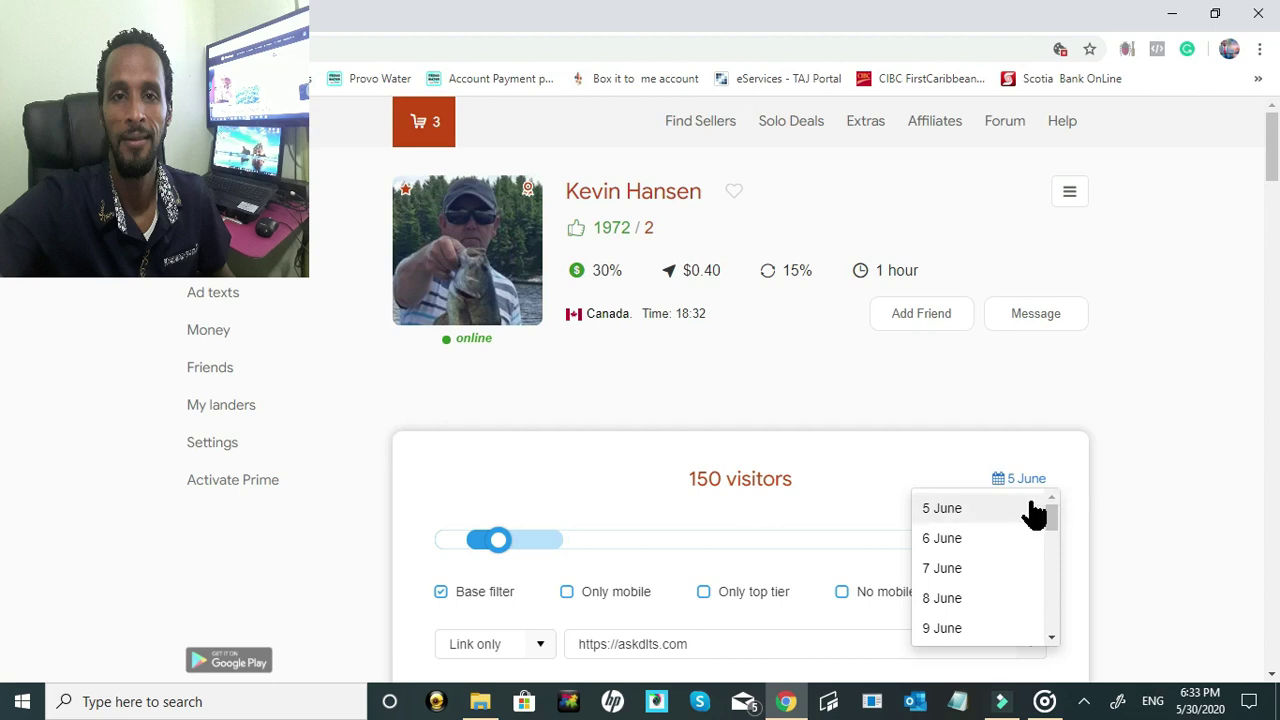
{"action": "left_click", "coordinate": [1095, 385]}
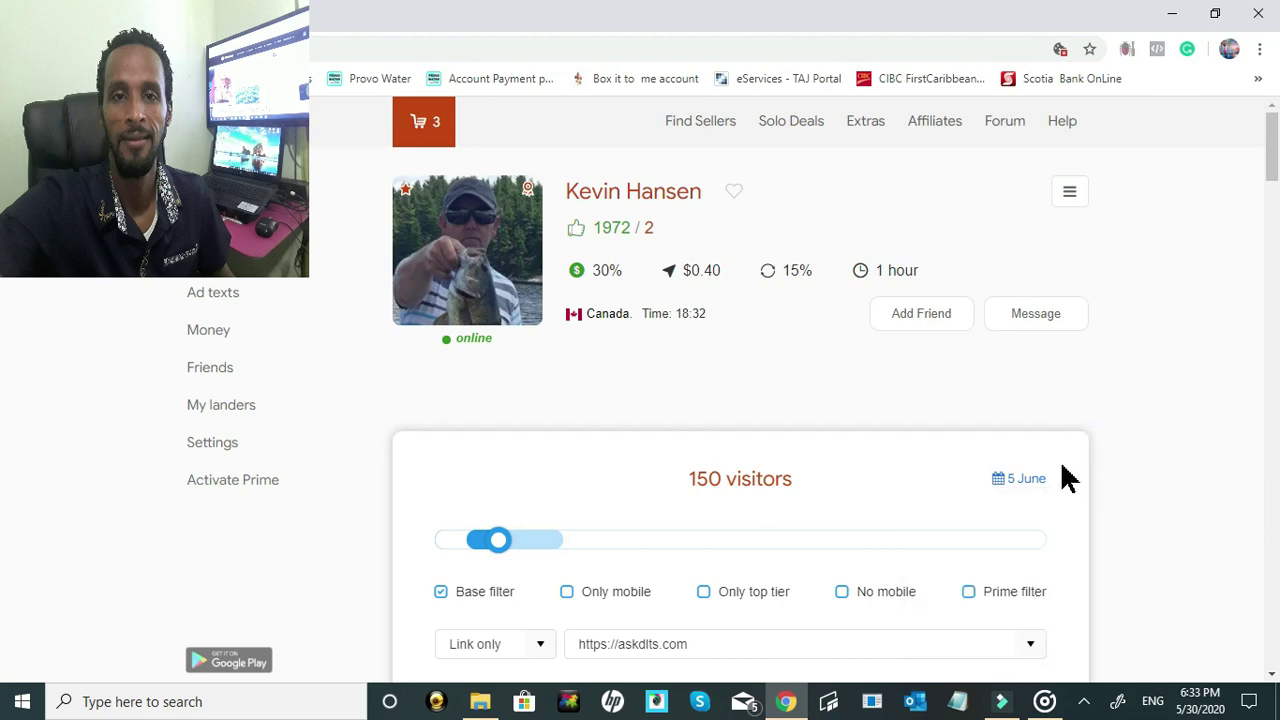
{"action": "scroll", "coordinate": [1066, 478], "scroll_direction": "down", "scroll_amount": 1}
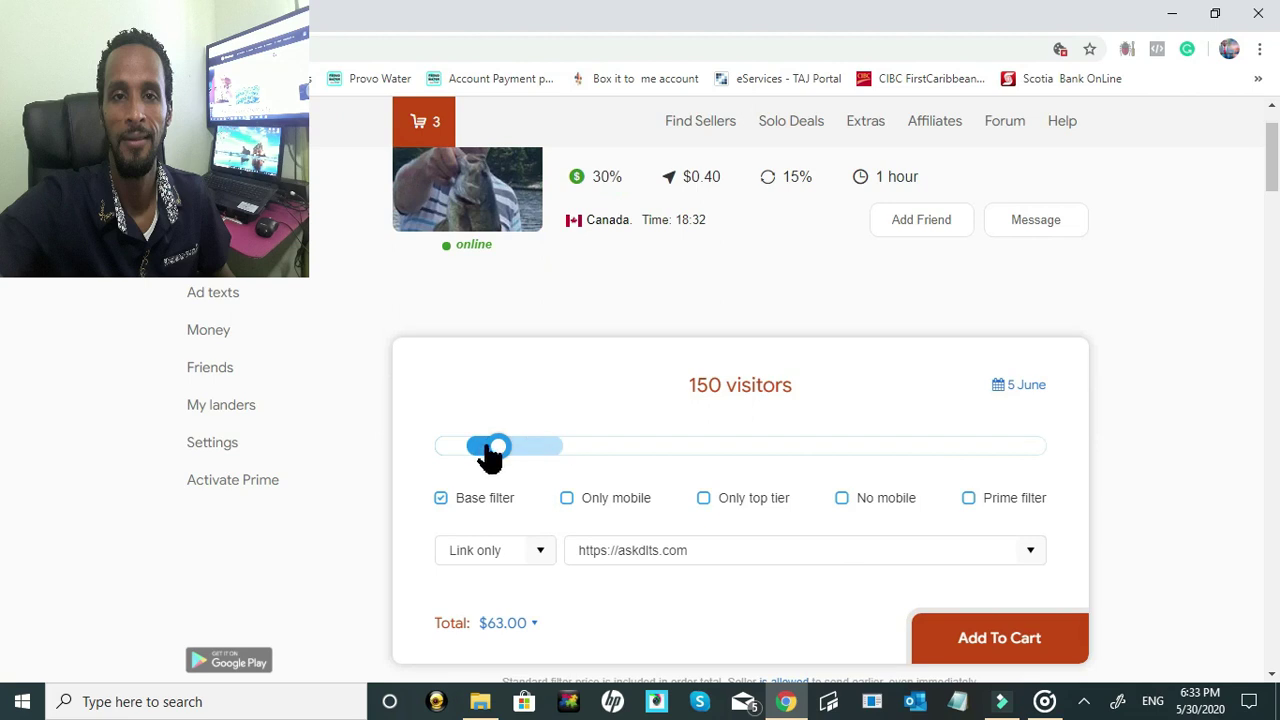
{"action": "left_click_drag", "start_coordinate": [498, 455], "coordinate": [466, 450]}
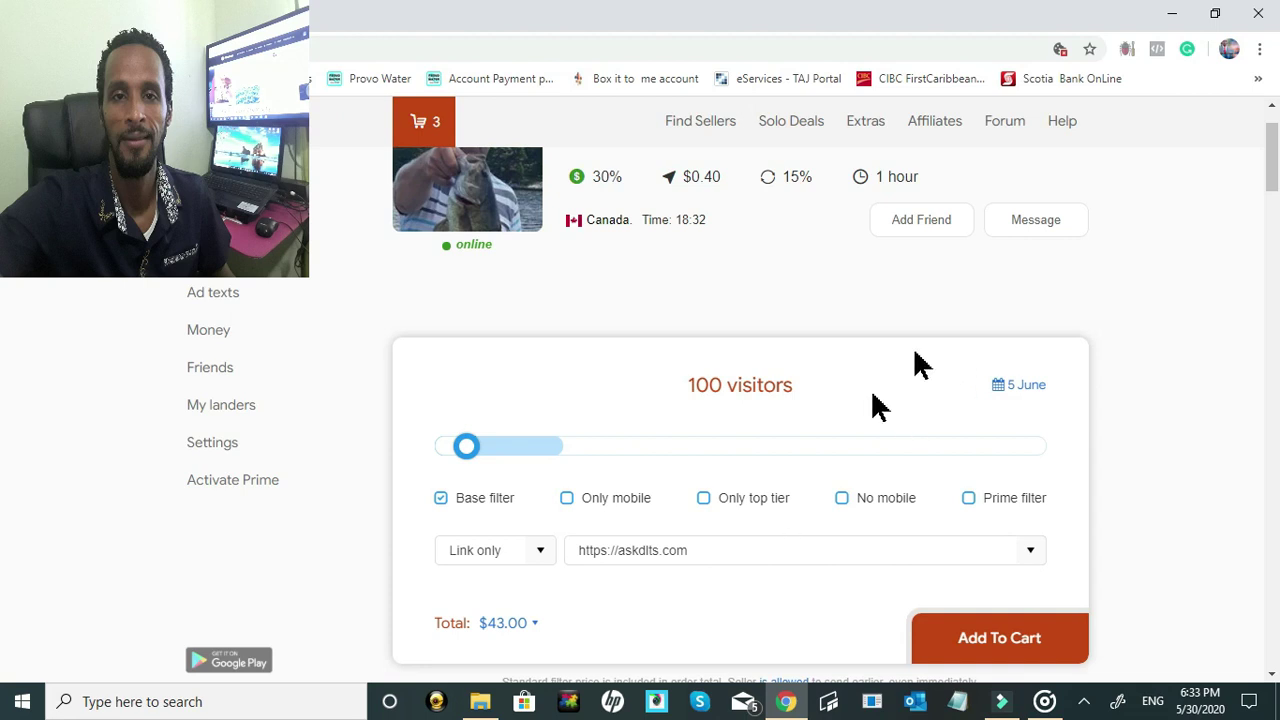
{"action": "scroll", "coordinate": [946, 380], "scroll_direction": "down", "scroll_amount": 2}
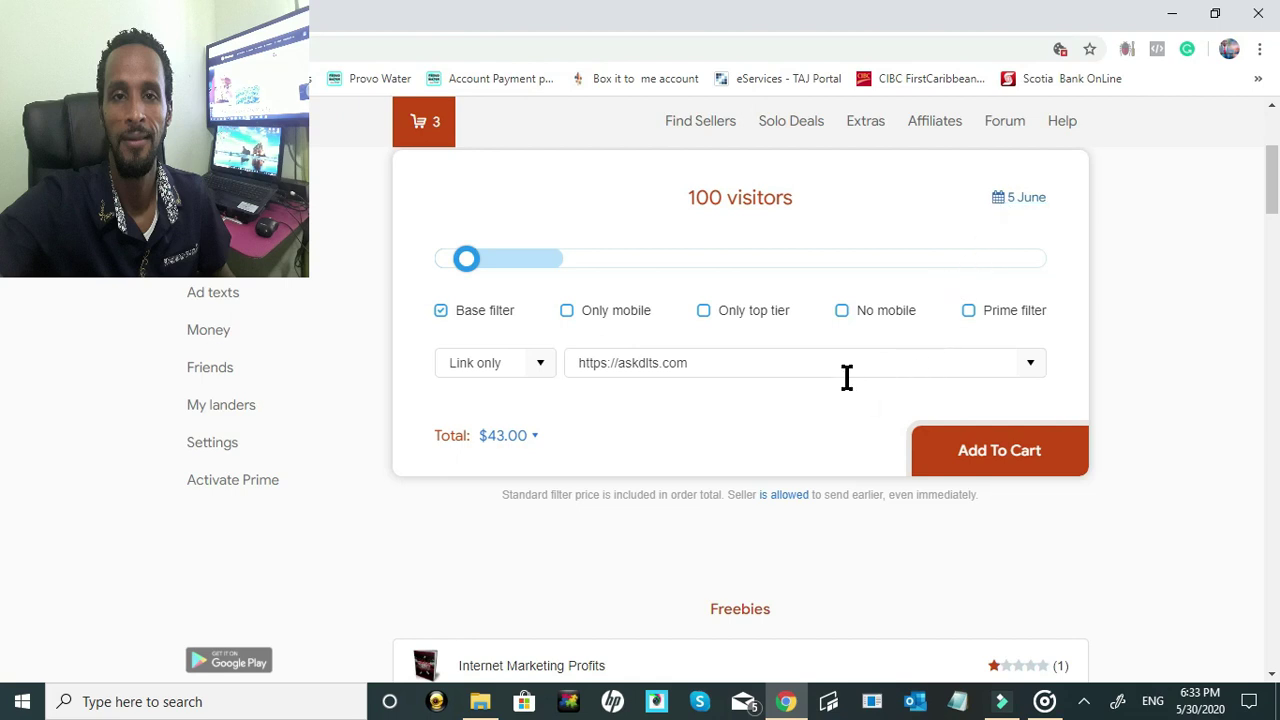
{"action": "left_click", "coordinate": [787, 496]}
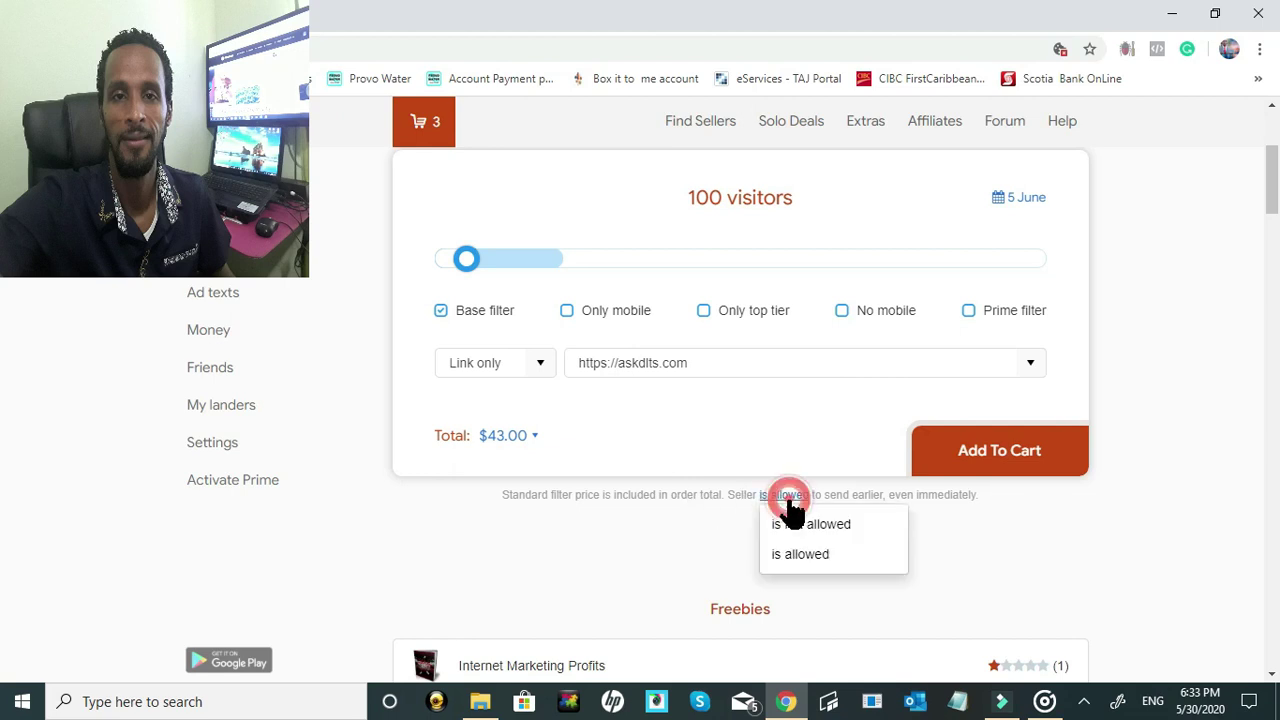
{"action": "left_click", "coordinate": [805, 556]}
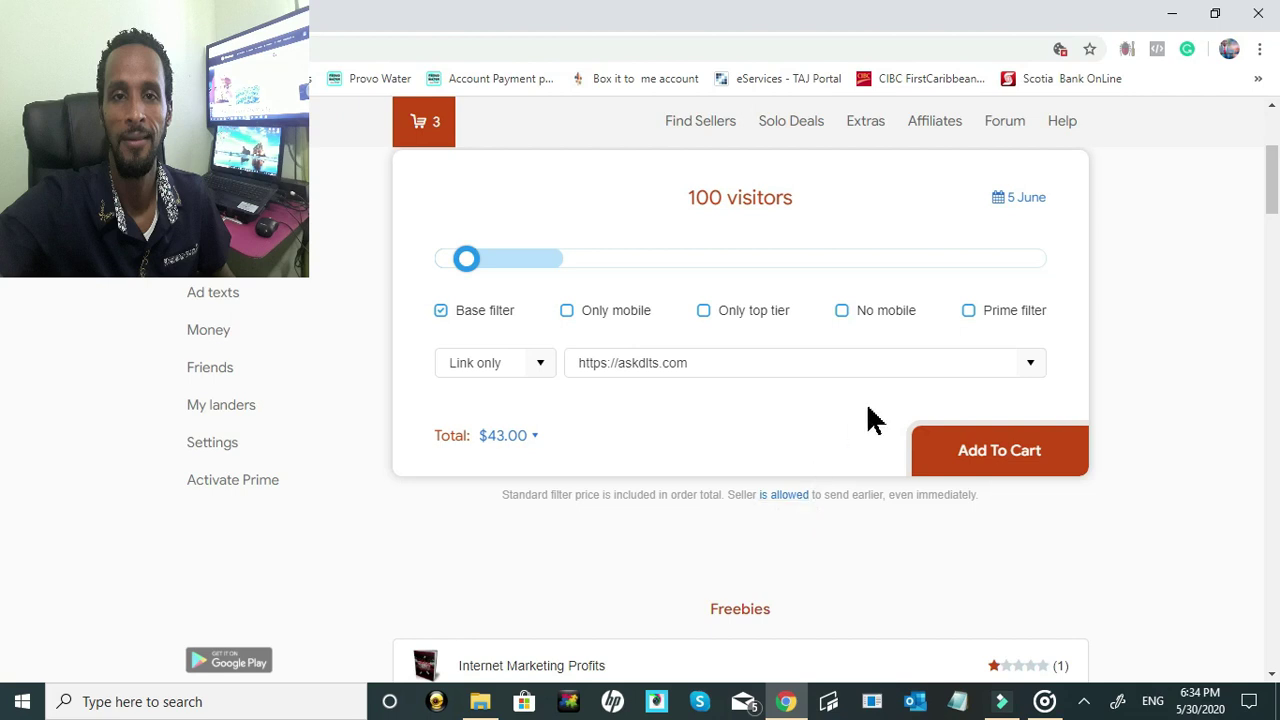
{"action": "left_click", "coordinate": [1028, 368]}
{"action": "left_click", "coordinate": [815, 415]}
Try an order size of 250 visitors and return it to 100 visitors
{"action": "left_click_drag", "start_coordinate": [466, 260], "coordinate": [573, 285]}
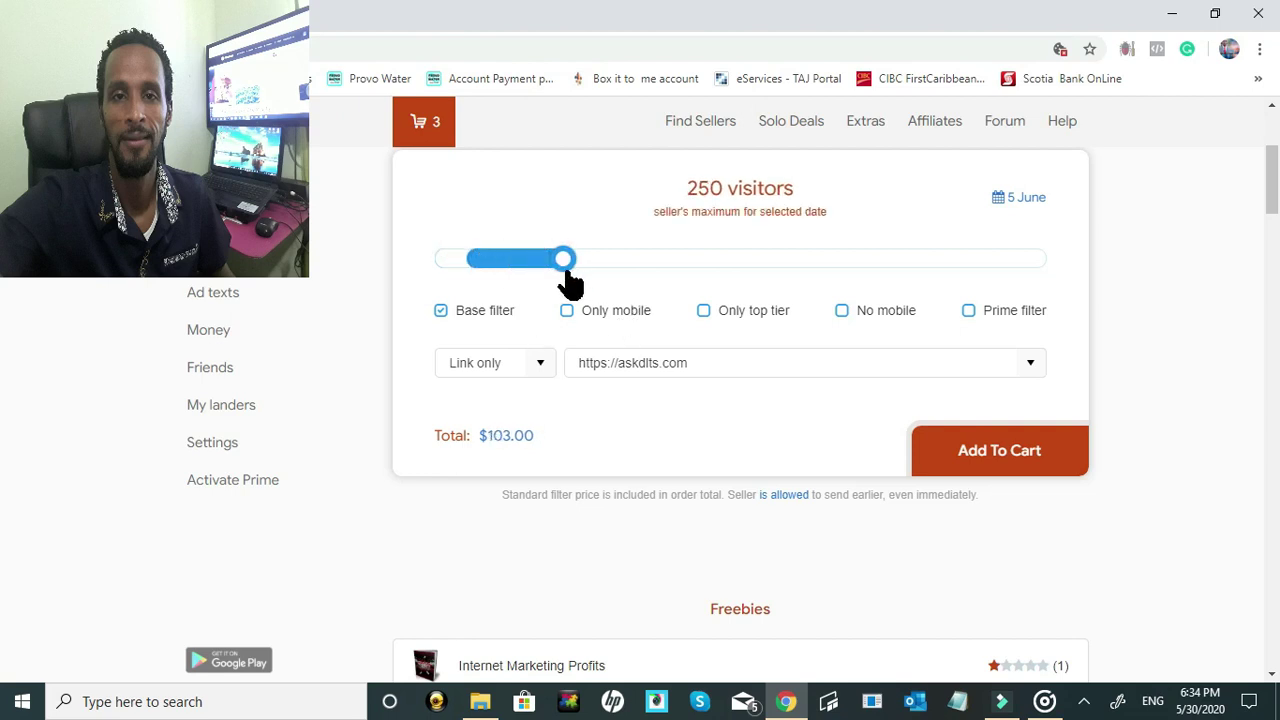
{"action": "left_click_drag", "start_coordinate": [561, 256], "coordinate": [462, 263]}
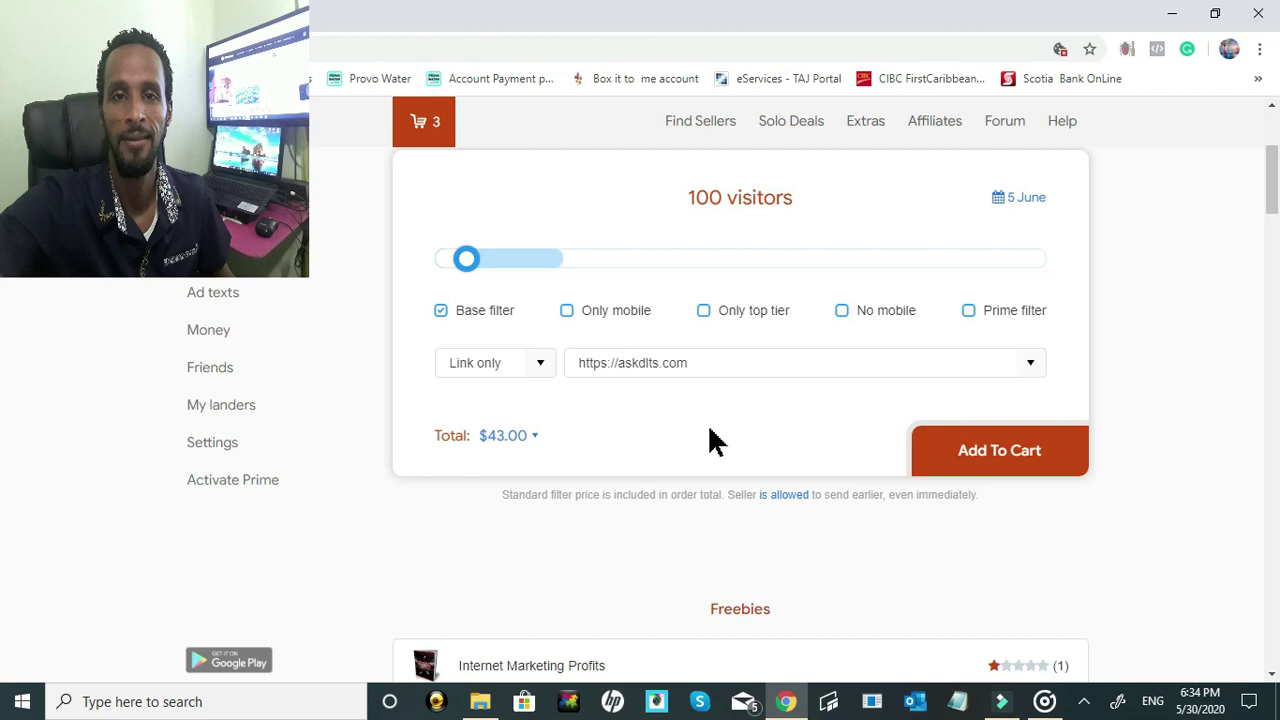
Review the seller's profile summary, the order's traffic filter options and the saved links available for it
{"action": "scroll", "coordinate": [709, 424], "scroll_direction": "up", "scroll_amount": 1}
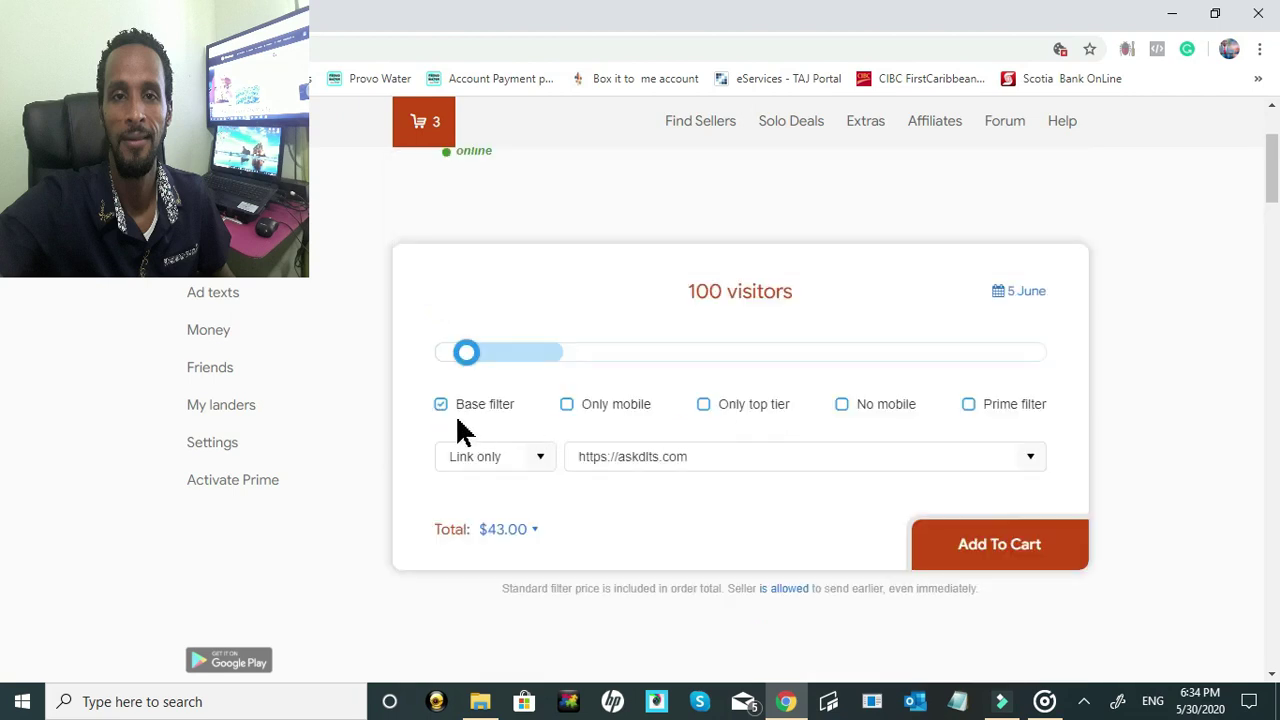
{"action": "scroll", "coordinate": [1048, 408], "scroll_direction": "up", "scroll_amount": 2}
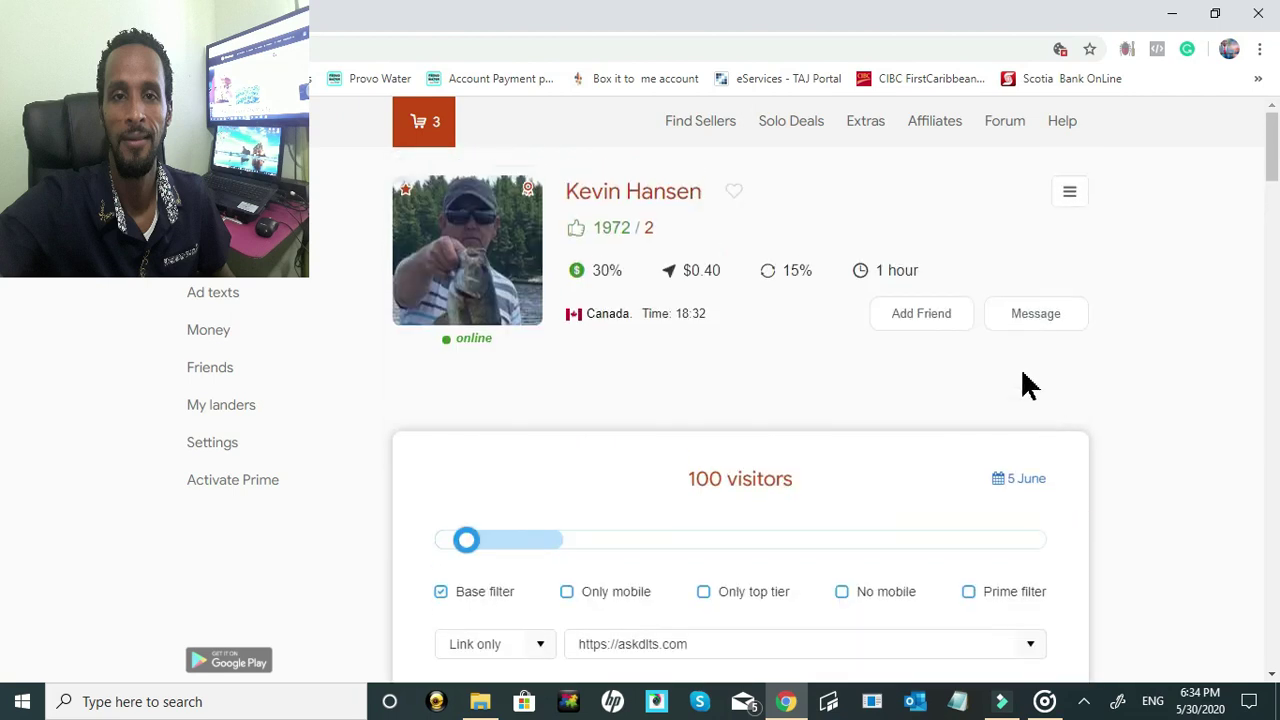
{"action": "scroll", "coordinate": [710, 360], "scroll_direction": "down", "scroll_amount": 4}
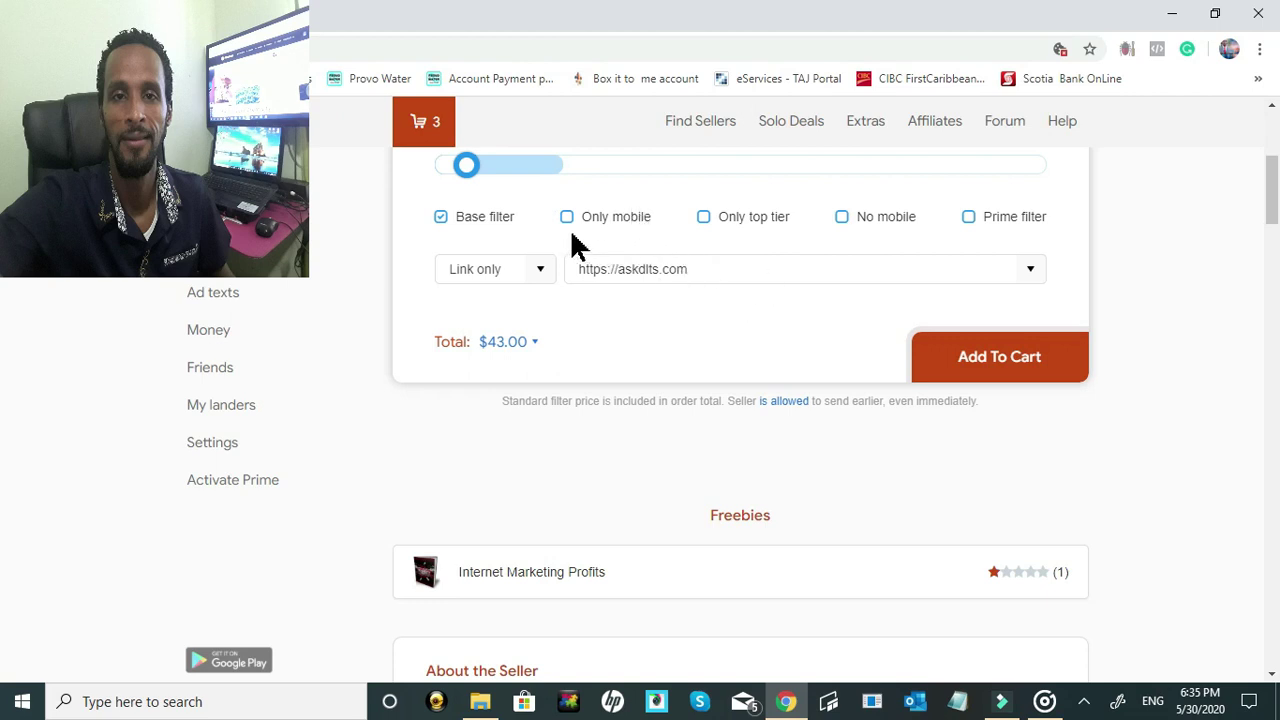
{"action": "mouse_move", "coordinate": [446, 232]}
{"action": "mouse_move", "coordinate": [570, 230]}
{"action": "mouse_move", "coordinate": [709, 231]}
{"action": "left_click", "coordinate": [786, 270]}
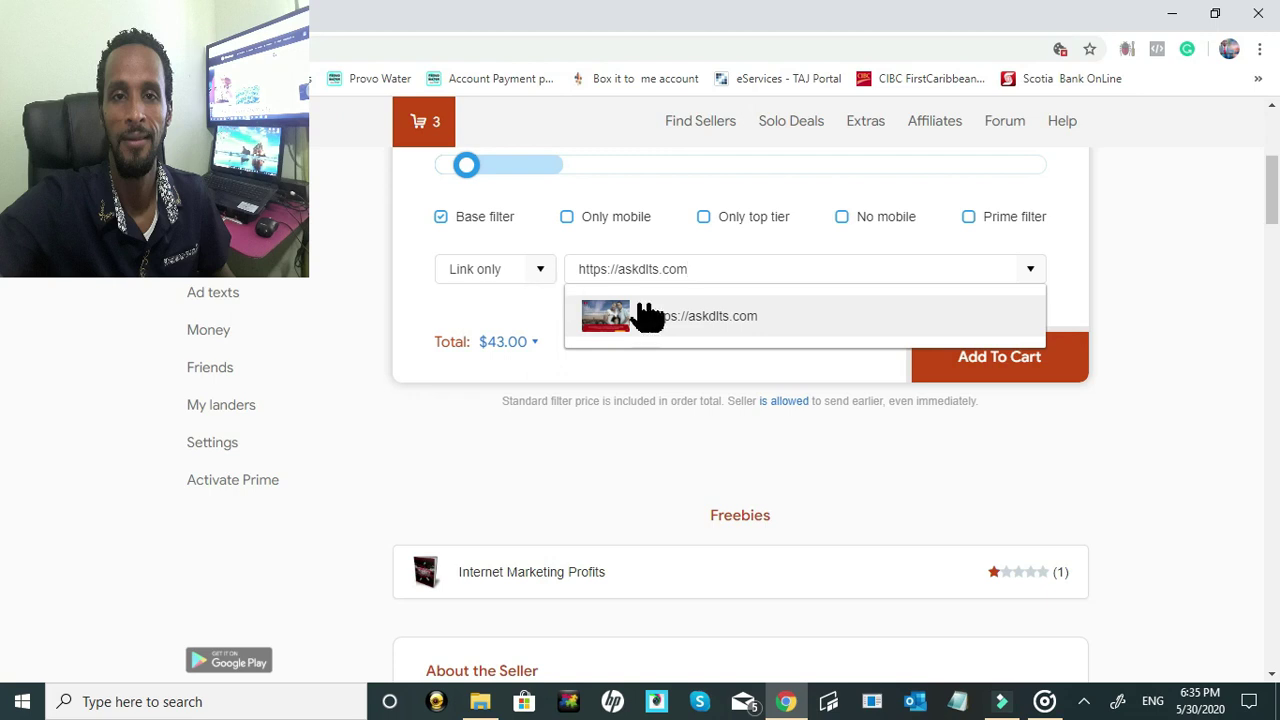
{"action": "left_click", "coordinate": [529, 299]}
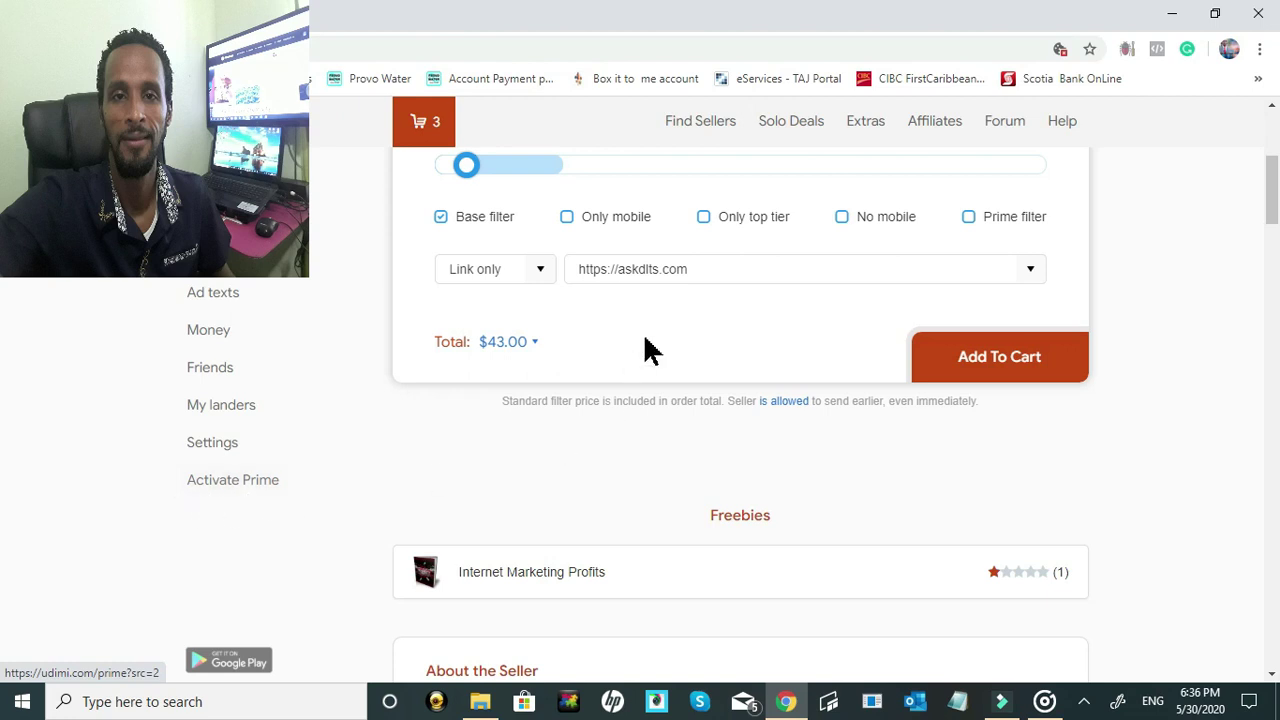
{"action": "left_click", "coordinate": [722, 270]}
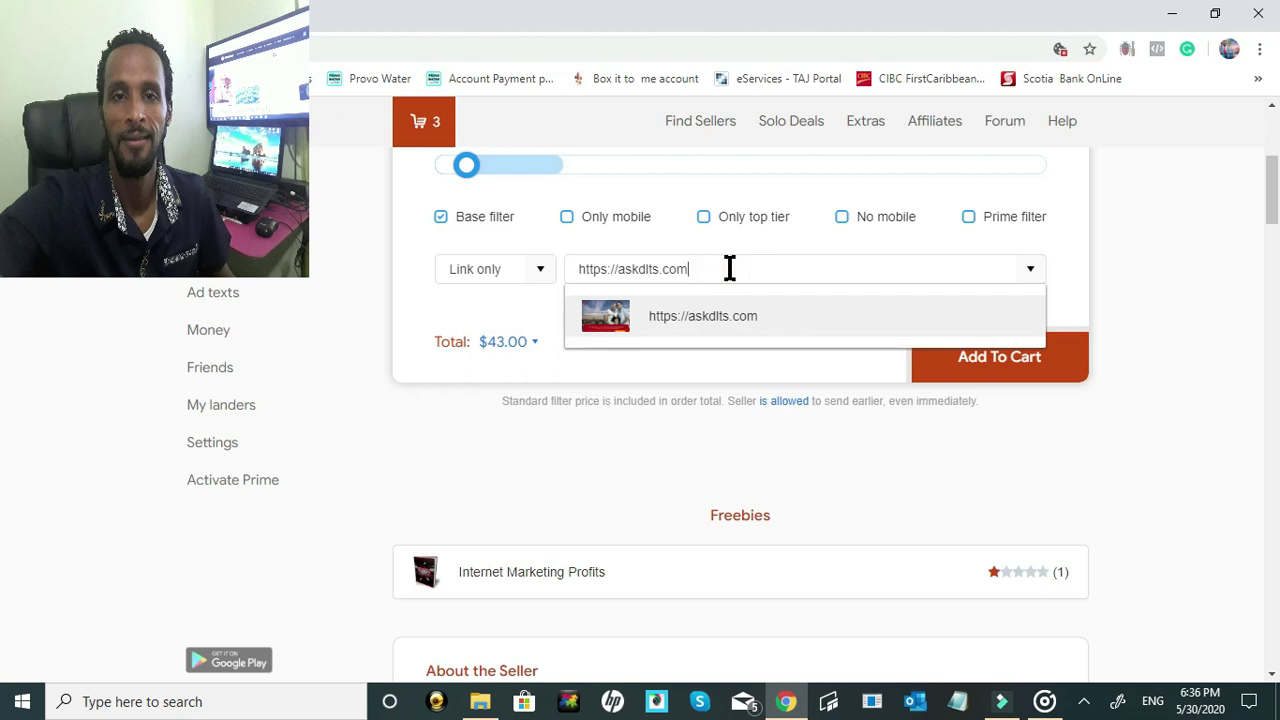
{"action": "left_click", "coordinate": [682, 360]}
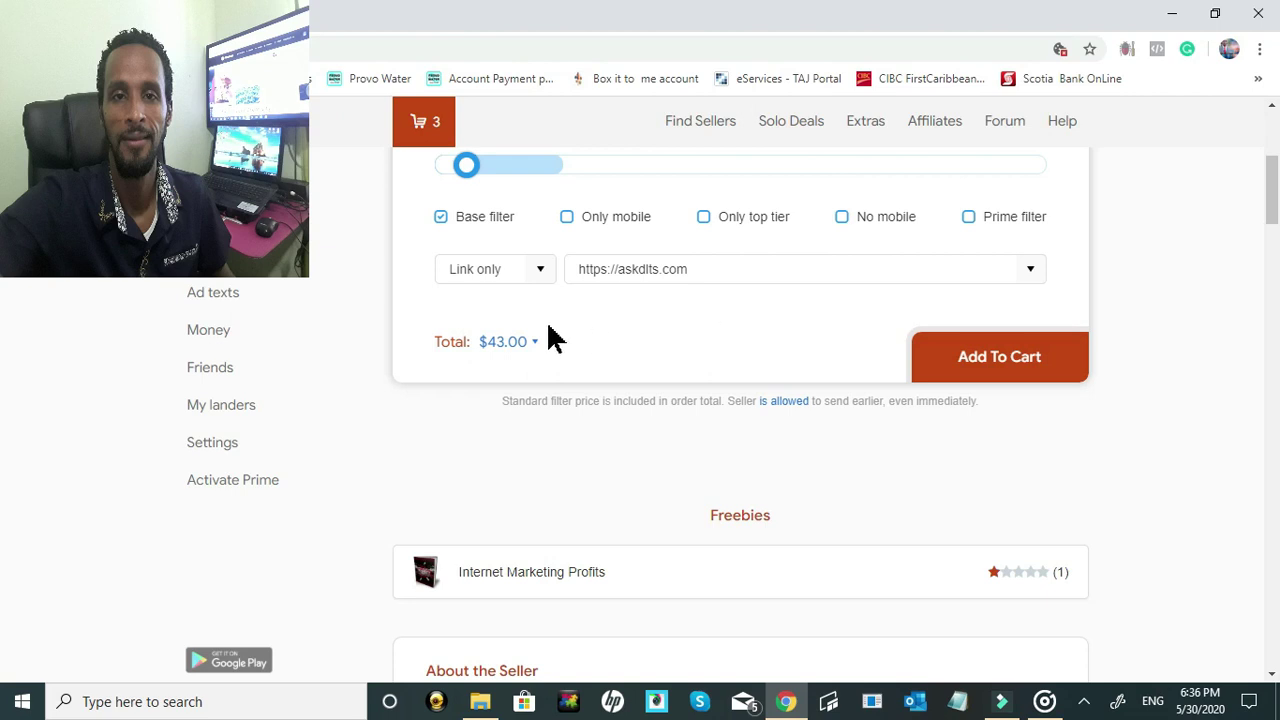
Switch the order content to Ad text and enter the filler text "m nb ,,mj,jhjhhjghhxghfxhgr" in the body
{"action": "left_click", "coordinate": [532, 273]}
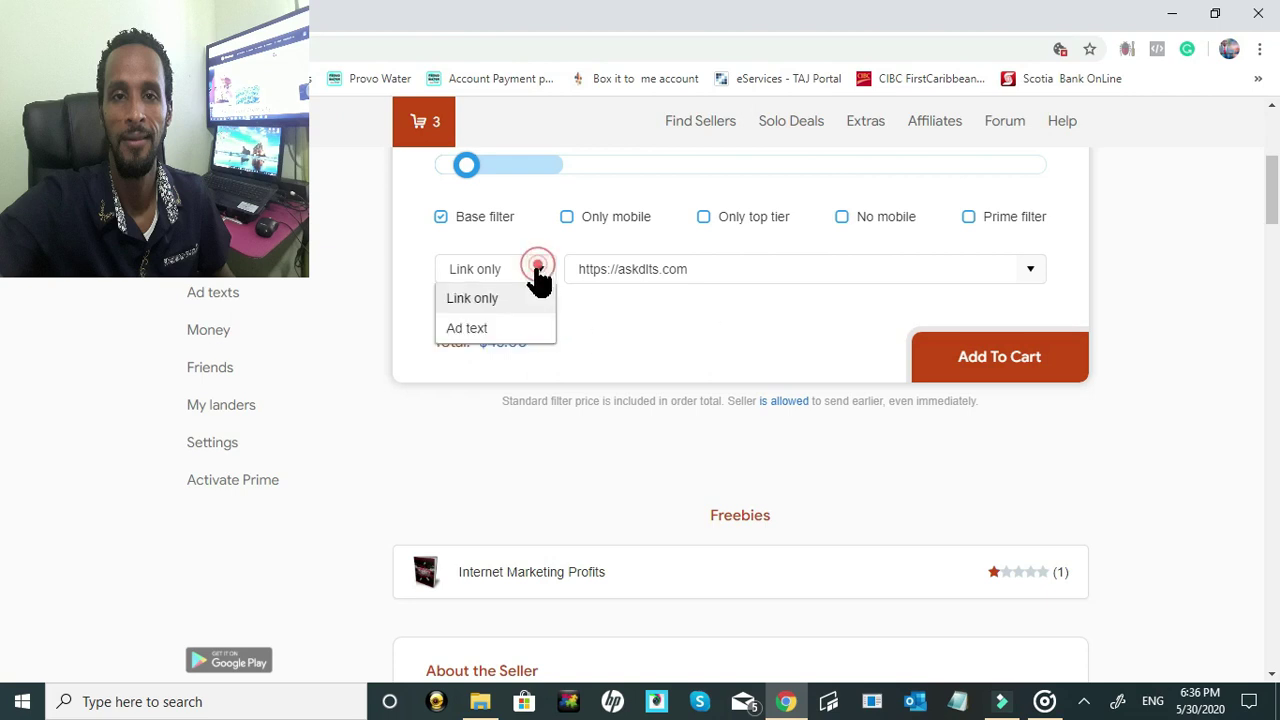
{"action": "left_click", "coordinate": [498, 332]}
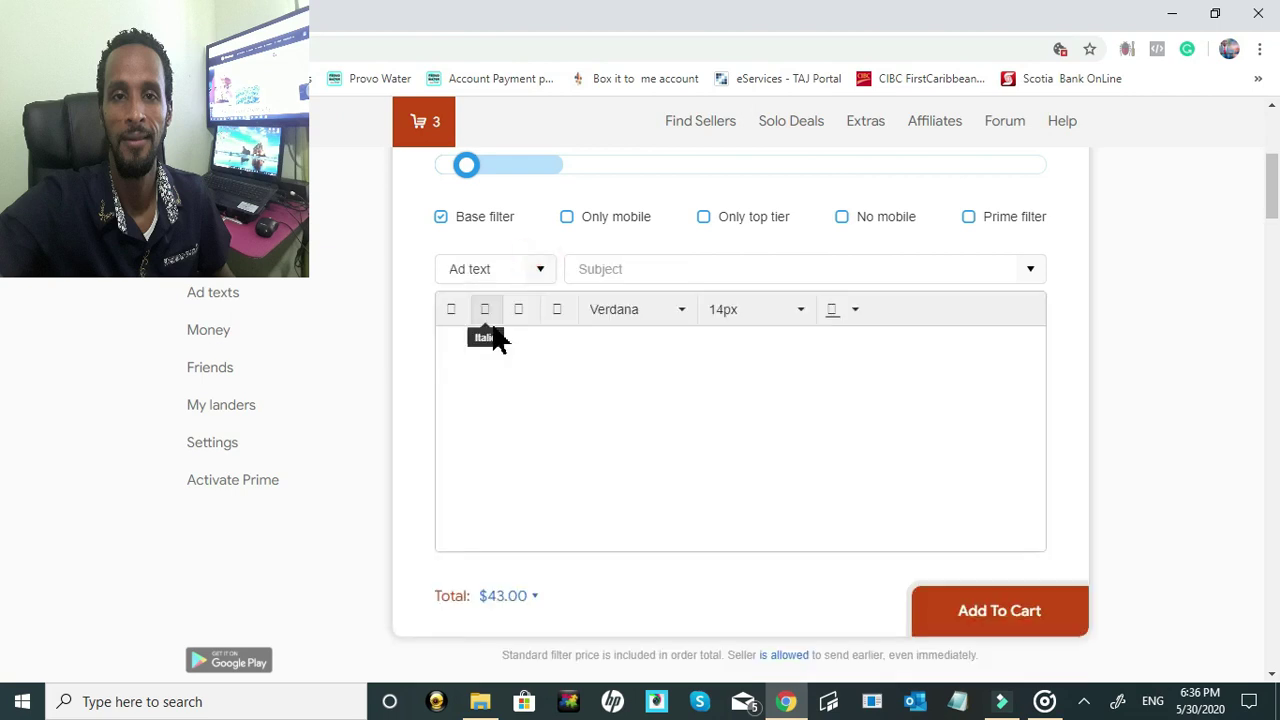
{"action": "left_click", "coordinate": [716, 388]}
{"action": "type", "text": "m nb ,,mj,jhjhhj"}
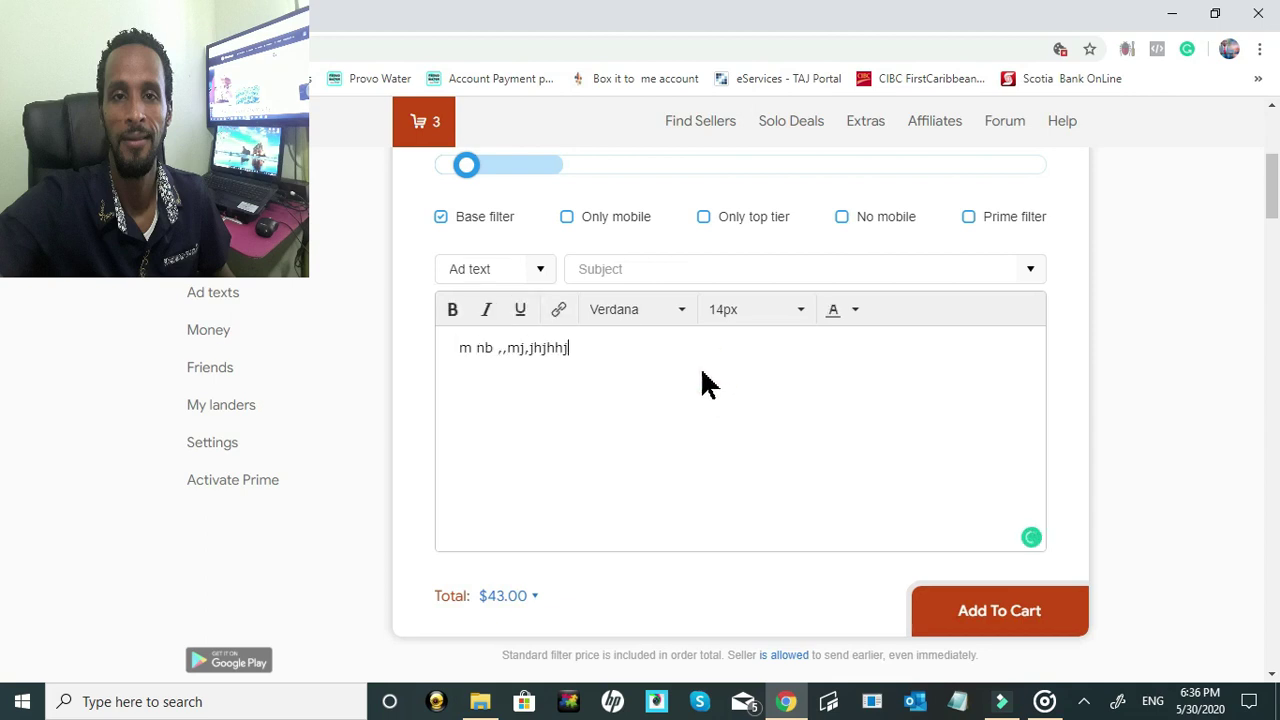
{"action": "type", "text": "ghhxghfxhgr"}
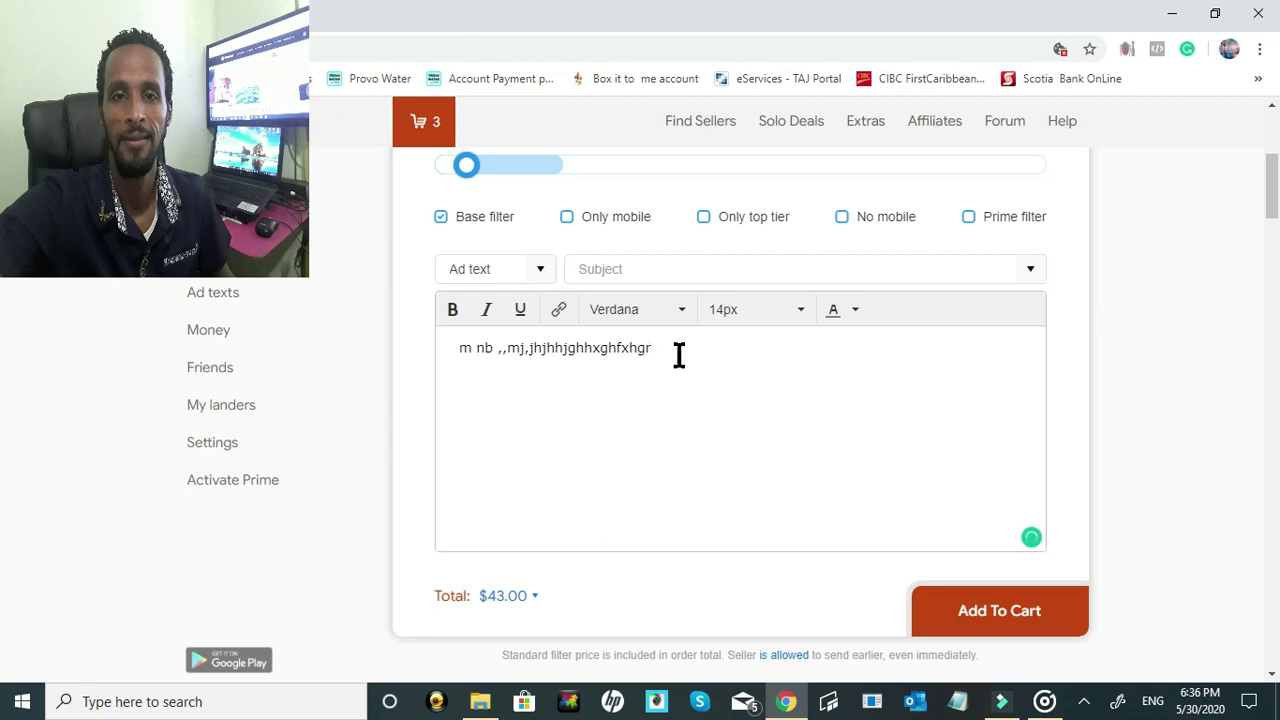
Clear the filler text from the ad body and set the order content back to Link only
{"action": "key", "text": "BackSpace"}
{"action": "key", "text": "BackSpace"}
{"action": "key", "text": "BackSpace"}
{"action": "key", "text": "BackSpace"}
{"action": "key", "text": "BackSpace"}
{"action": "key", "text": "BackSpace"}
{"action": "key", "text": "BackSpace"}
{"action": "key", "text": "BackSpace"}
{"action": "key", "text": "BackSpace"}
{"action": "key", "text": "BackSpace"}
{"action": "key", "text": "BackSpace"}
{"action": "key", "text": "BackSpace"}
{"action": "key", "text": "BackSpace"}
{"action": "key", "text": "BackSpace"}
{"action": "key", "text": "BackSpace"}
{"action": "key", "text": "BackSpace"}
{"action": "key", "text": "BackSpace"}
{"action": "key", "text": "BackSpace"}
{"action": "key", "text": "BackSpace"}
{"action": "key", "text": "BackSpace"}
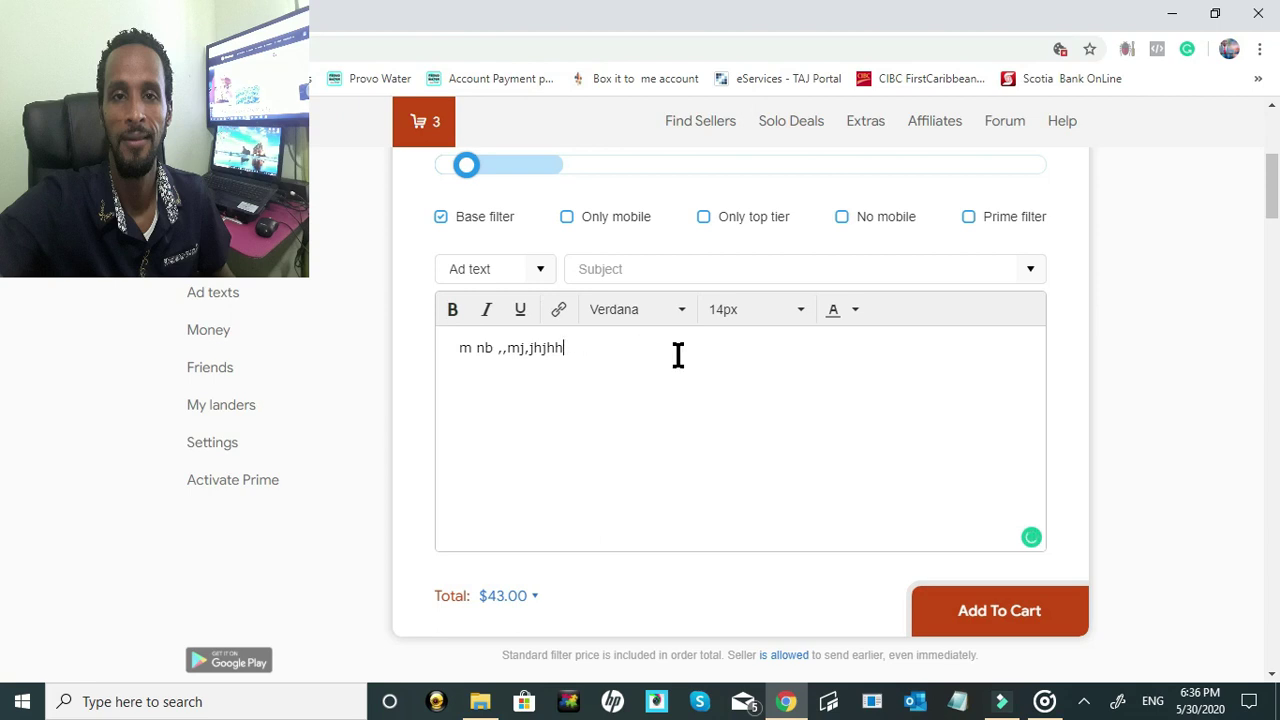
{"action": "key", "text": "BackSpace"}
{"action": "key", "text": "BackSpace"}
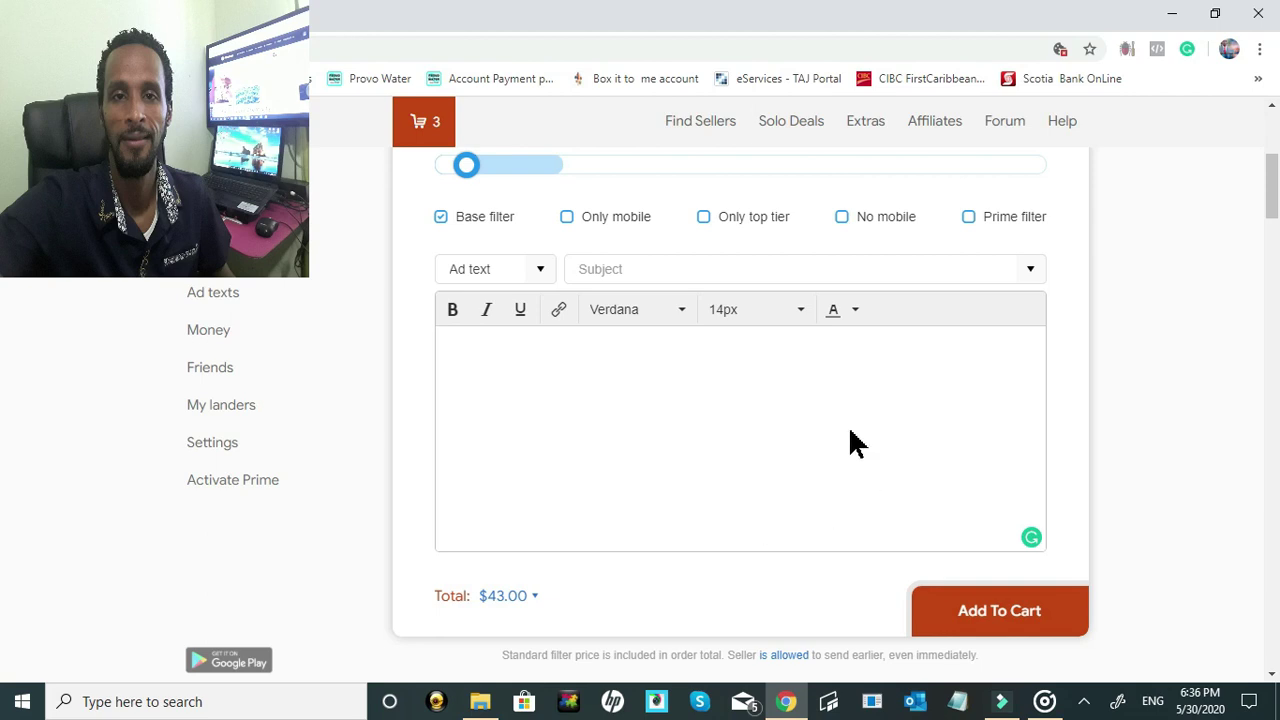
{"action": "scroll", "coordinate": [790, 400], "scroll_direction": "down", "scroll_amount": 2}
{"action": "scroll", "coordinate": [780, 300], "scroll_direction": "up", "scroll_amount": 1}
{"action": "scroll", "coordinate": [810, 410], "scroll_direction": "up", "scroll_amount": 2}
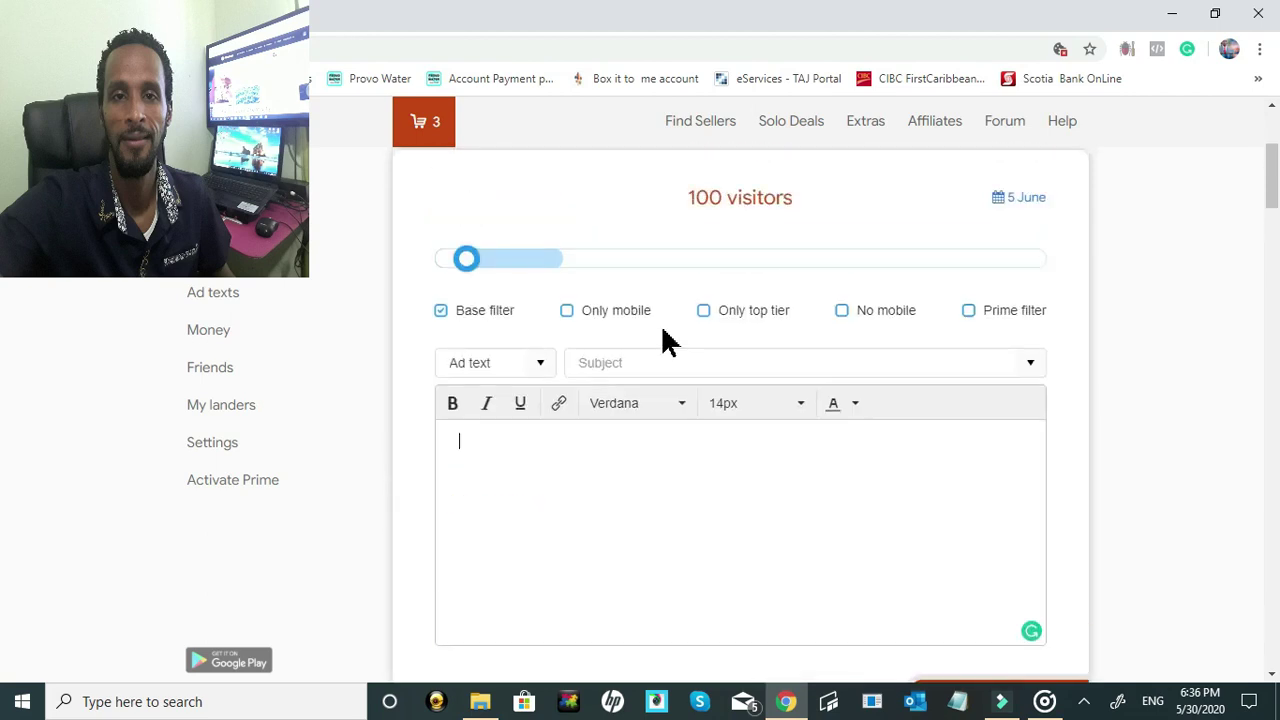
{"action": "left_click", "coordinate": [540, 363]}
{"action": "left_click", "coordinate": [535, 395]}
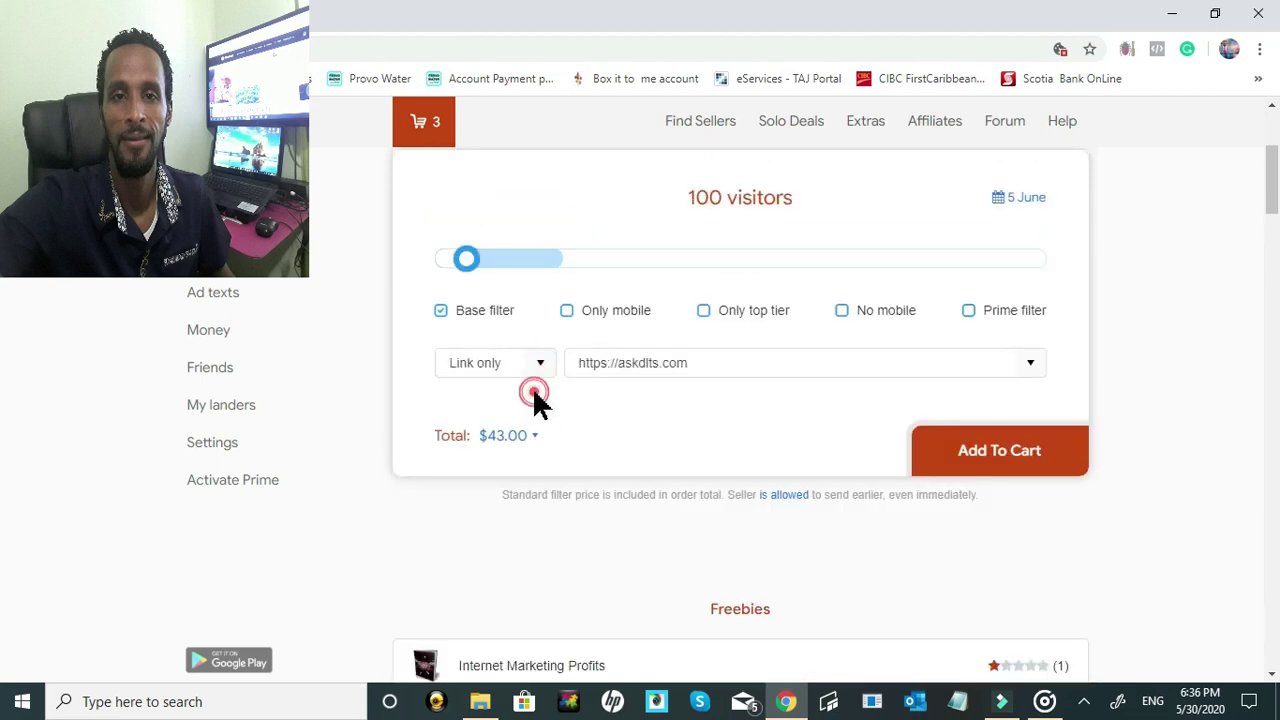
Look over the seller's freebies and the About the Seller description, and return to the order form
{"action": "scroll", "coordinate": [894, 371], "scroll_direction": "down", "scroll_amount": 2}
{"action": "scroll", "coordinate": [860, 395], "scroll_direction": "up", "scroll_amount": 2}
{"action": "scroll", "coordinate": [847, 420], "scroll_direction": "down", "scroll_amount": 3}
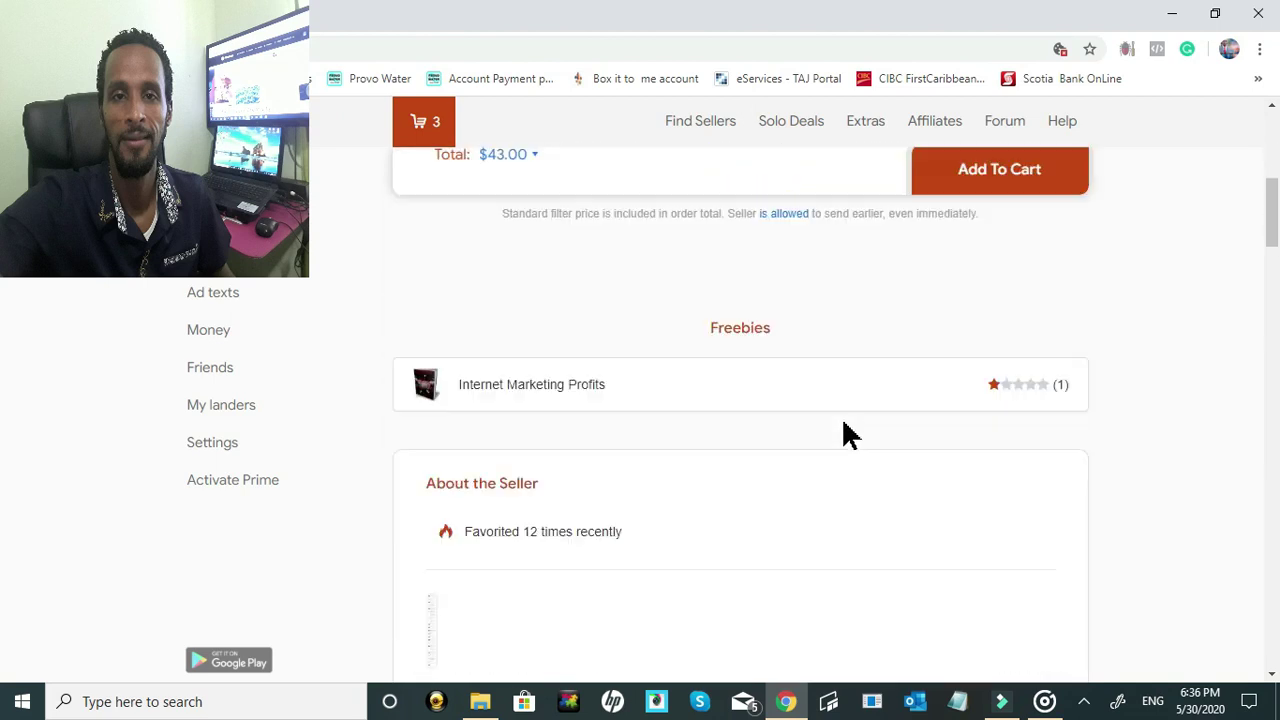
{"action": "scroll", "coordinate": [845, 432], "scroll_direction": "down", "scroll_amount": 3}
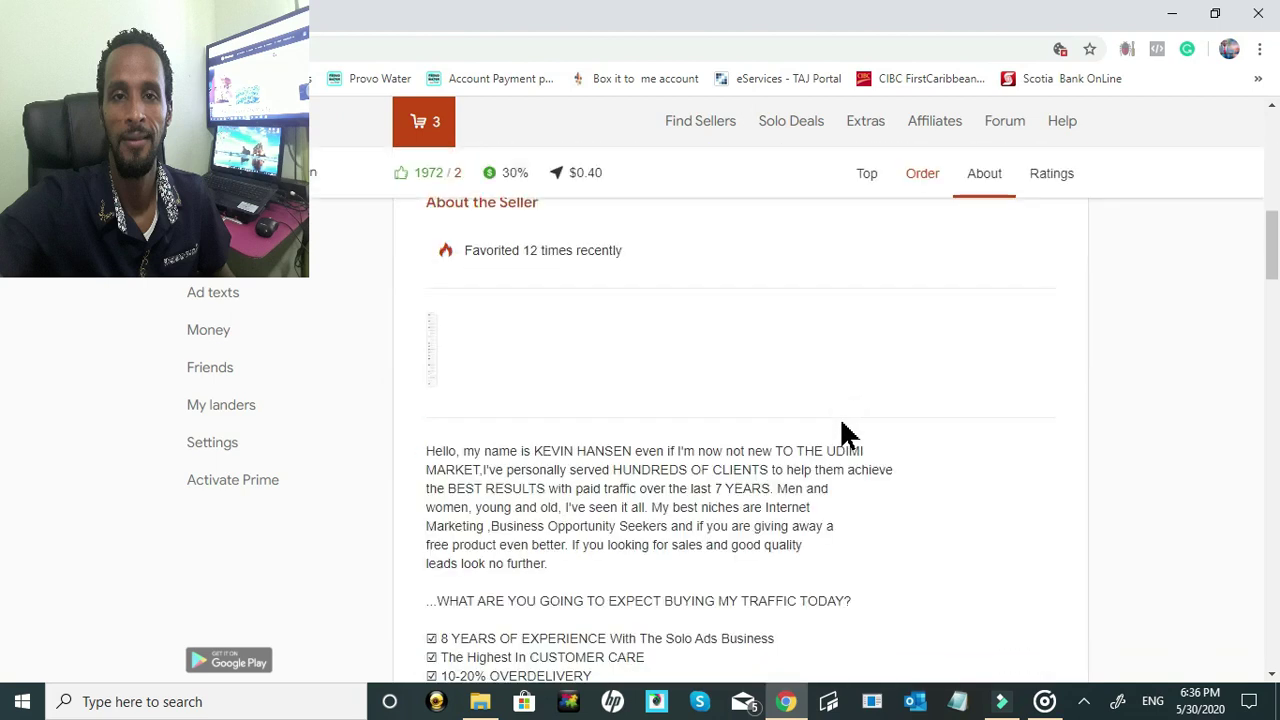
{"action": "scroll", "coordinate": [840, 434], "scroll_direction": "up", "scroll_amount": 6}
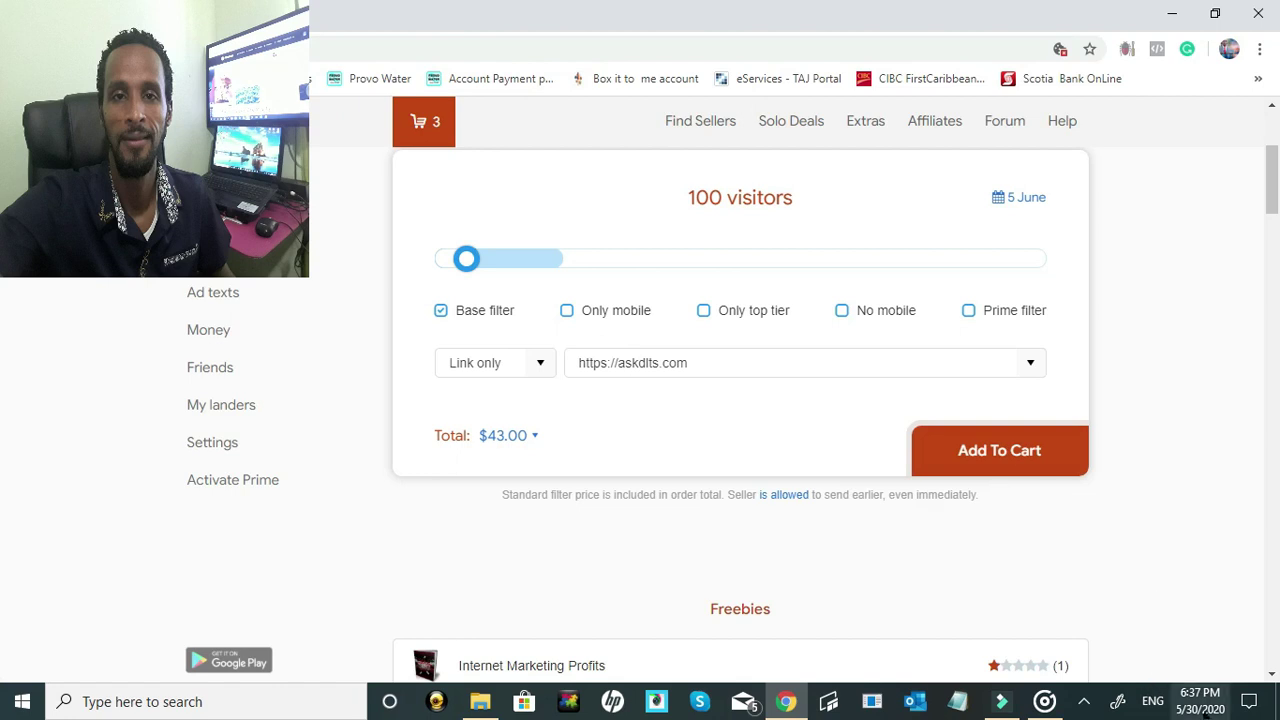
{"action": "left_click", "coordinate": [1083, 701]}
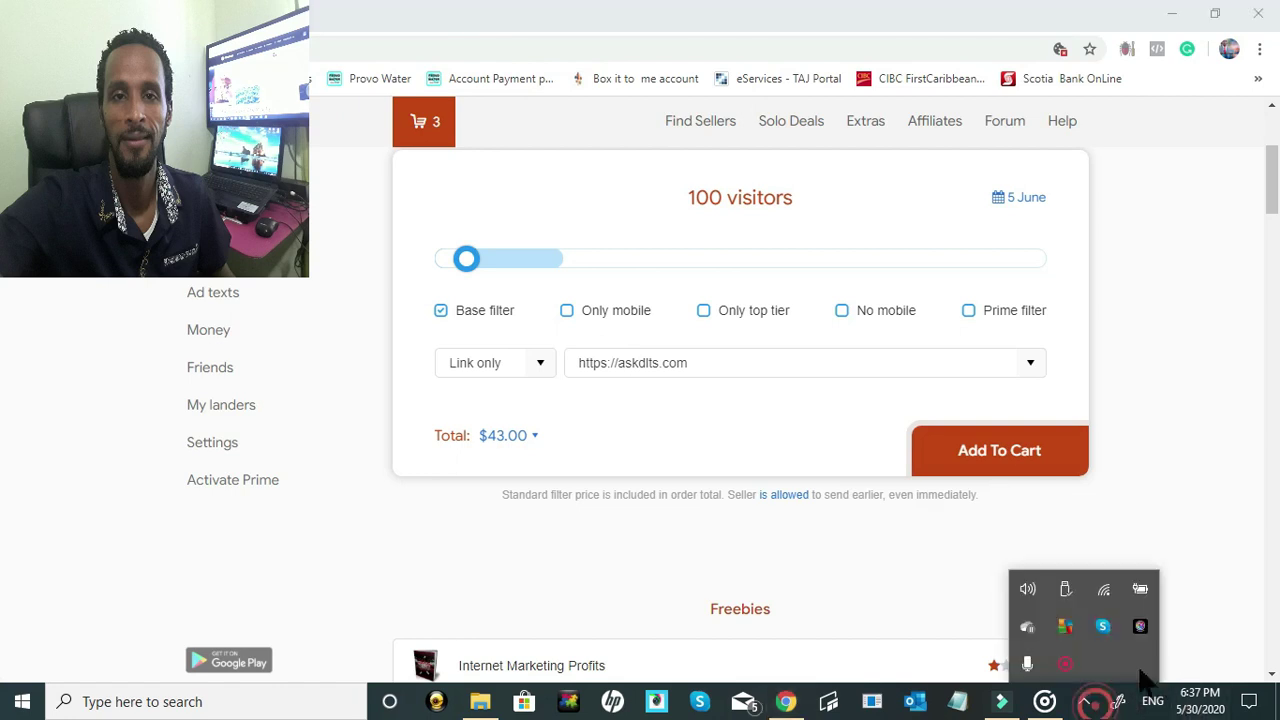
{"action": "left_click", "coordinate": [1064, 664]}
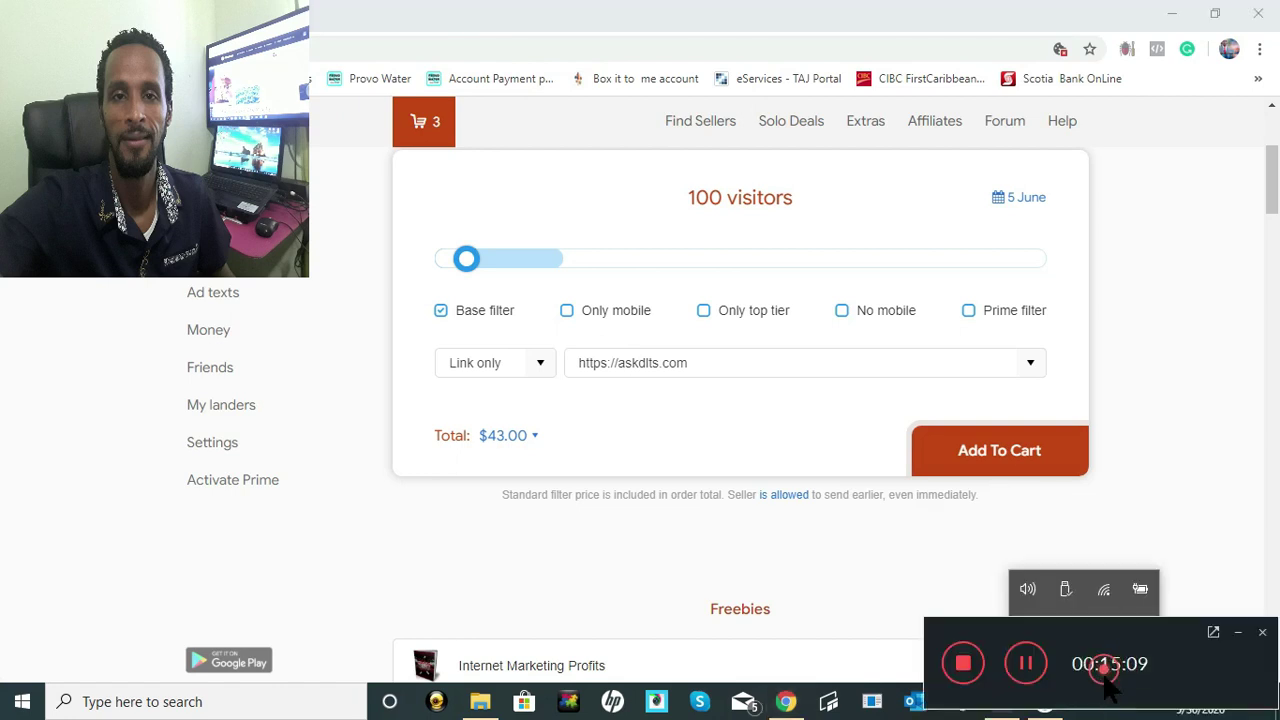